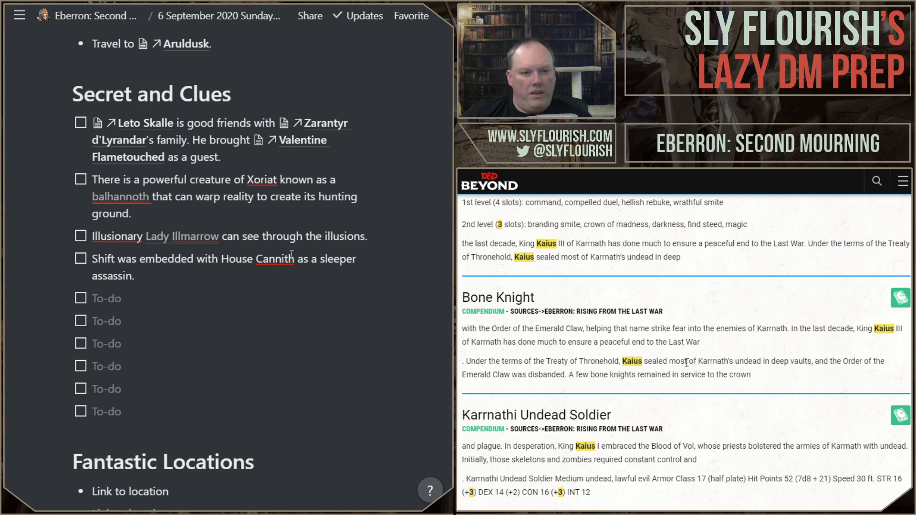
Open the Bone Knight monster entry from the D&D Beyond search results and find mentions of "Kaius" in its description
scroll(688, 363, up, 3)
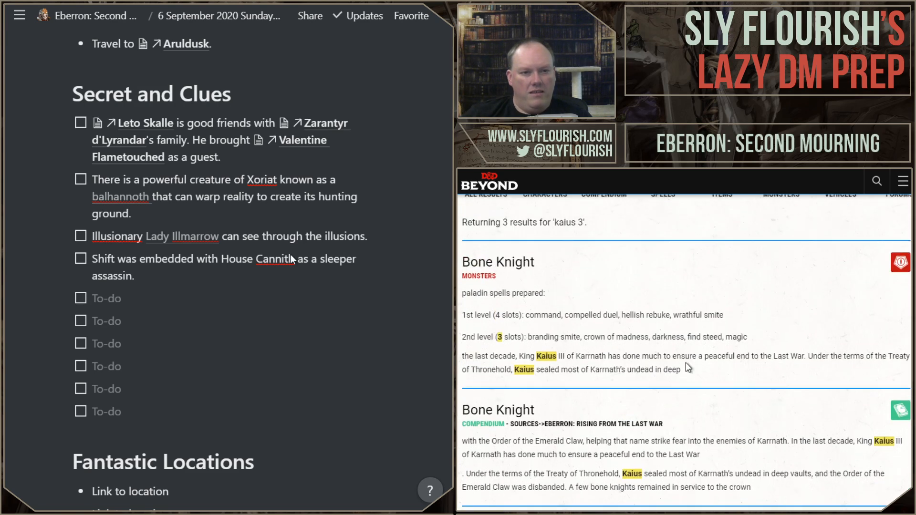
click(524, 266)
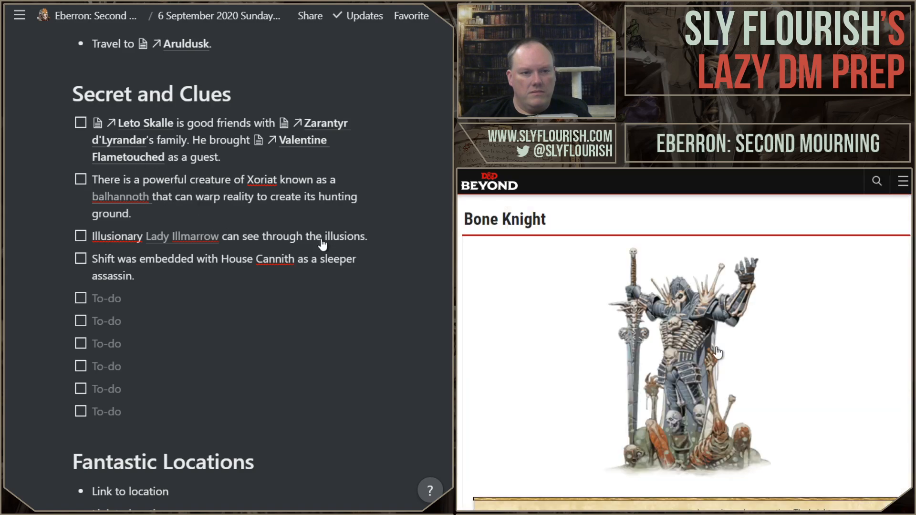
scroll(732, 324, down, 5)
scroll(731, 325, down, 10)
scroll(732, 324, up, 5)
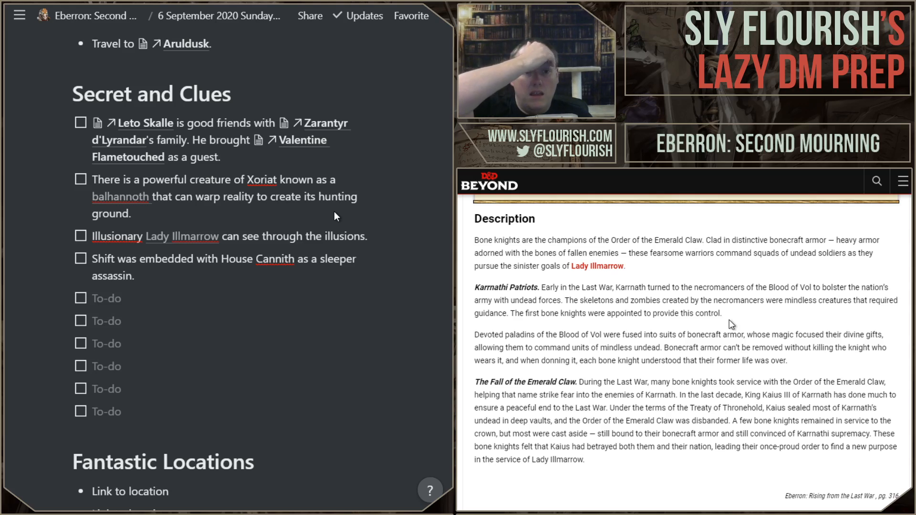
key(ctrl+f)
text(Kaius)
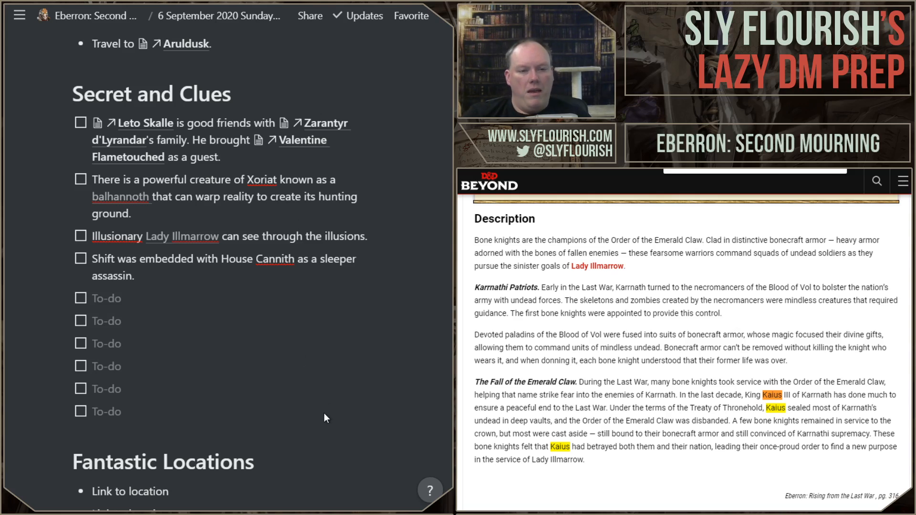
Extend the Shift sleeper assassin secret so it ends with "intended to kill Kaius the 3rd."
click(214, 278)
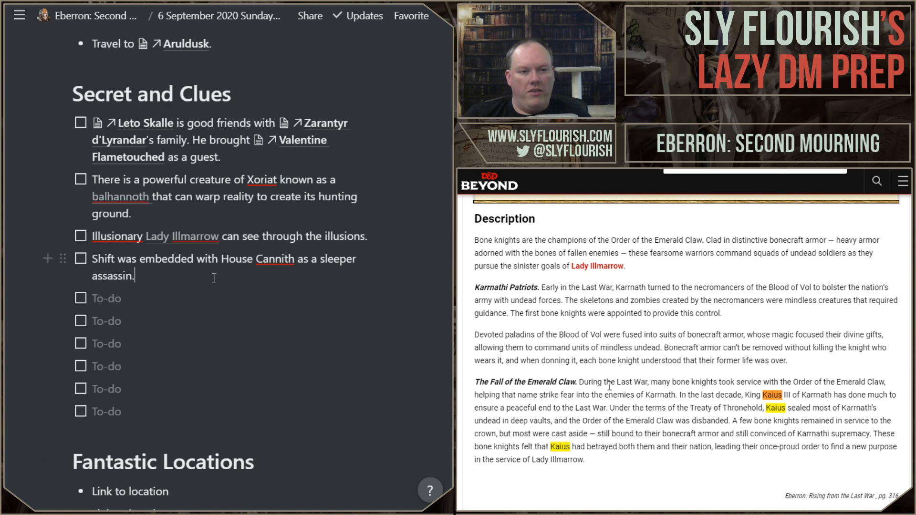
key(BackSpace)
text(intended )
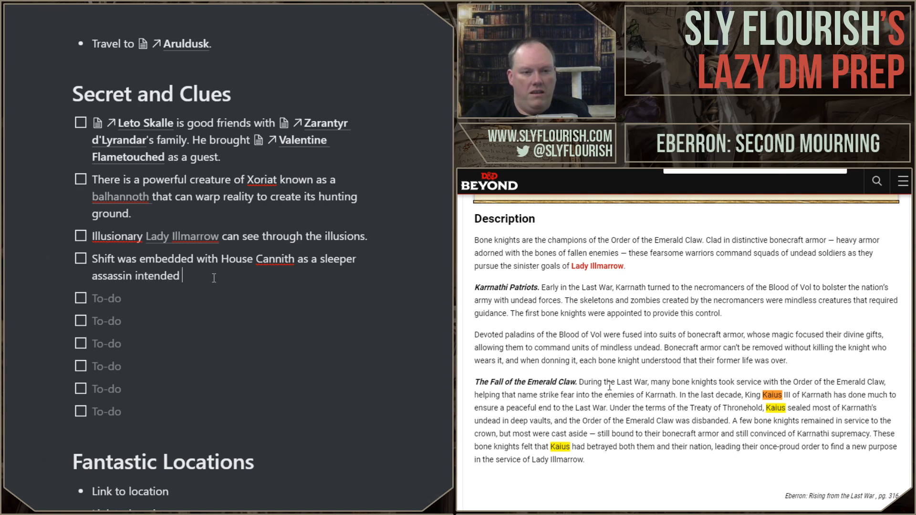
text(to kill K)
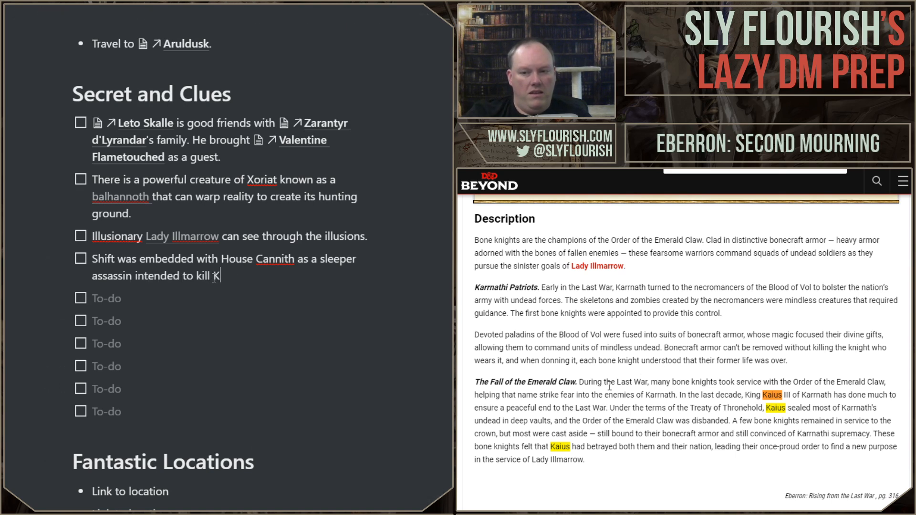
text(aius the 3rd)
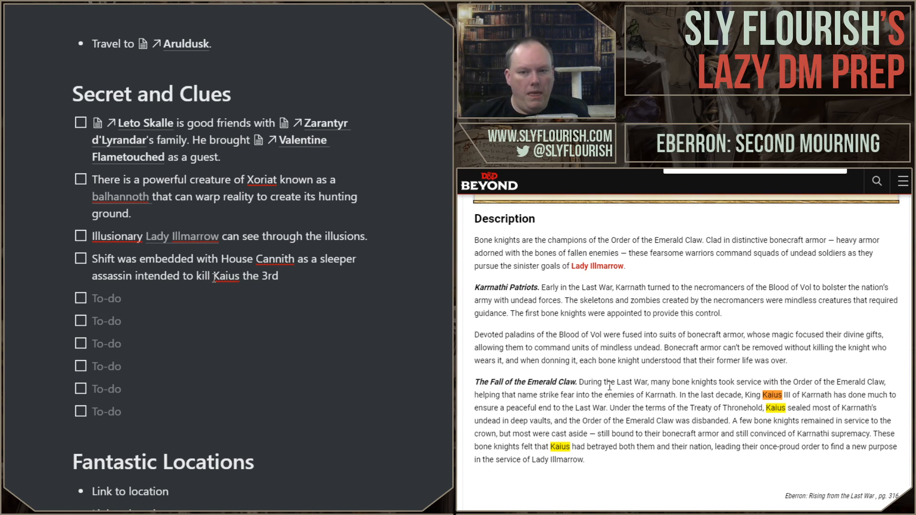
text(.)
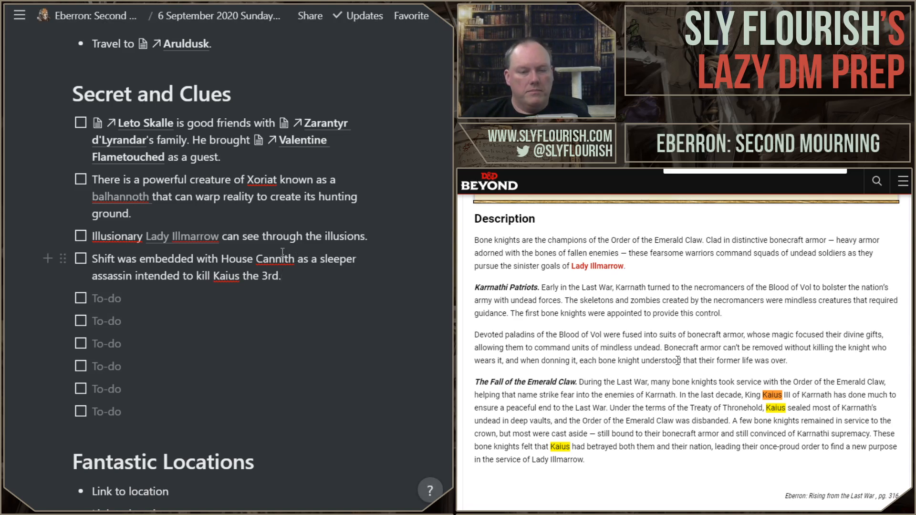
Start the first empty secret with a link to Leto Skalle, the word "sent" and a link to Imperi d'Phiarlan
click(252, 296)
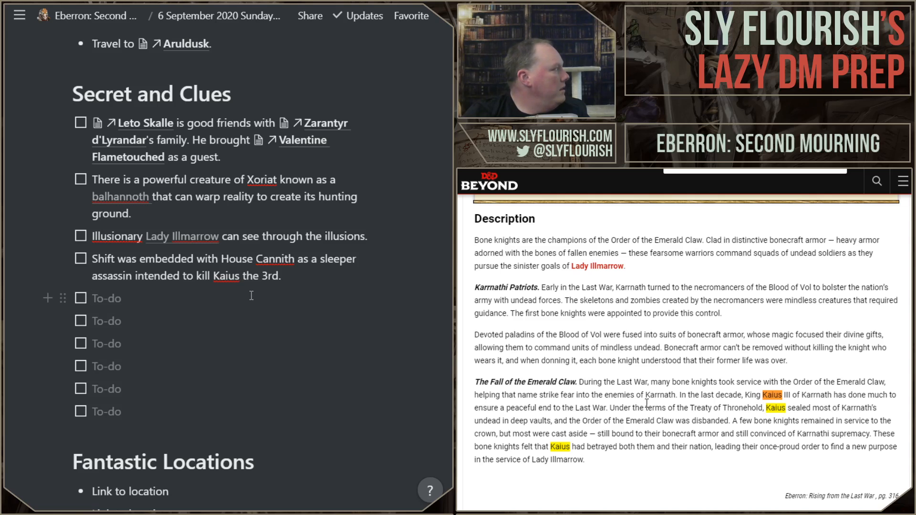
text(@leto)
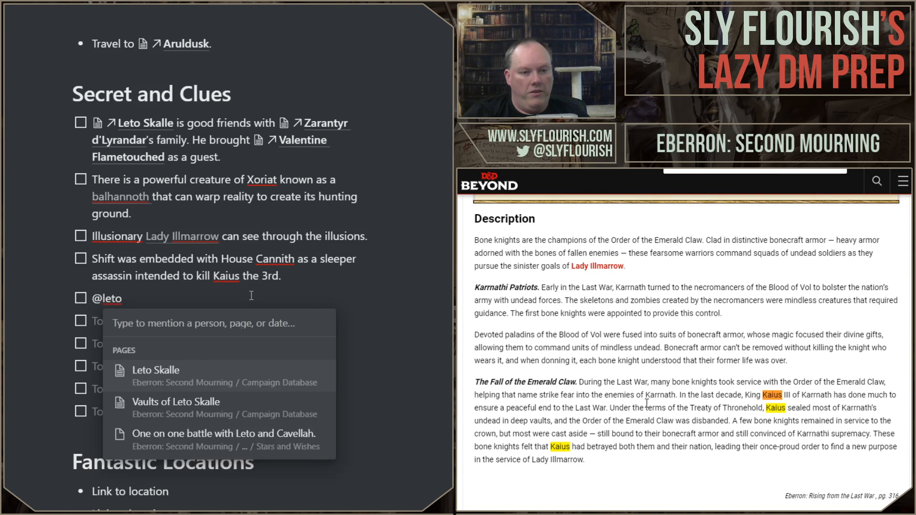
key(Return)
text(sent @)
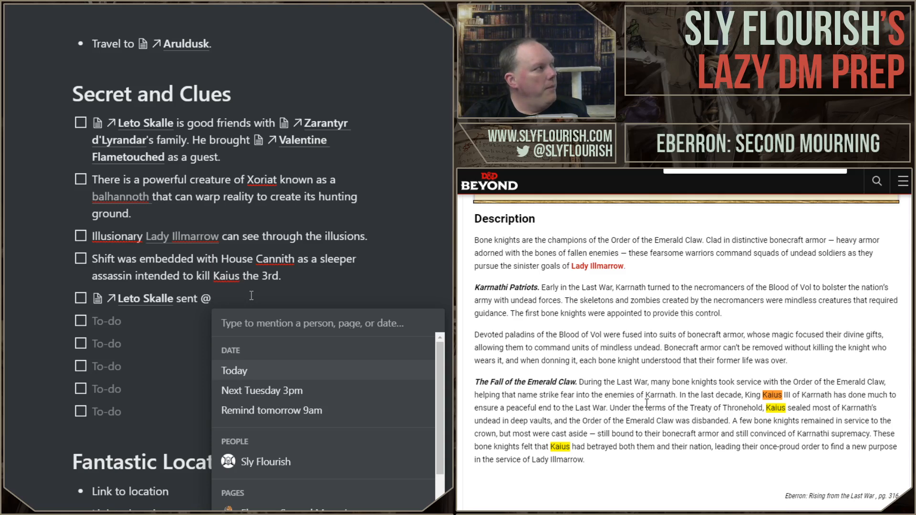
text(imp)
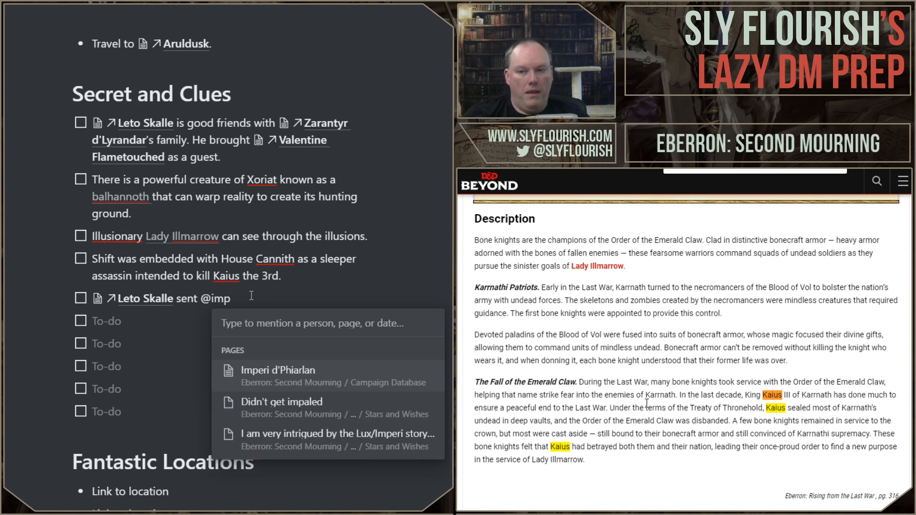
key(Return)
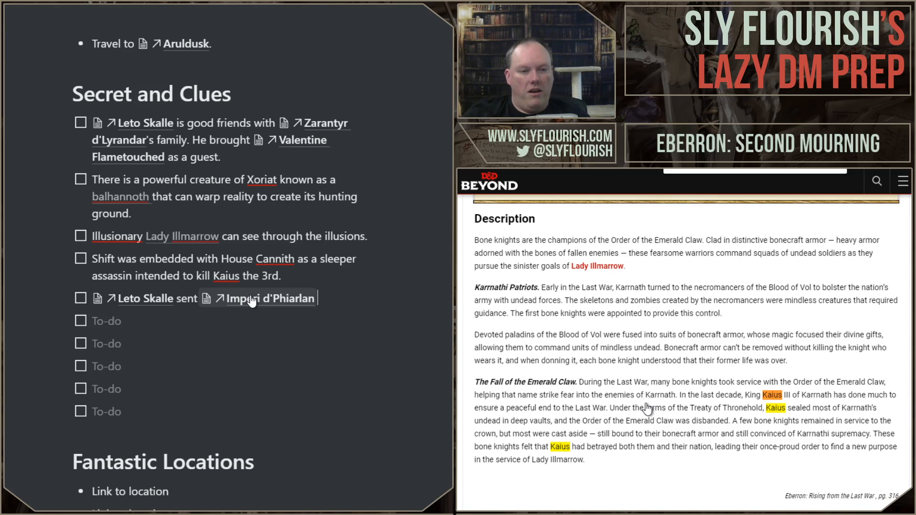
Continue the Leto Skalle and Imperi d'Phiarlan secret with "to" and a link to the Aruldusk page
text(to)
text(#)
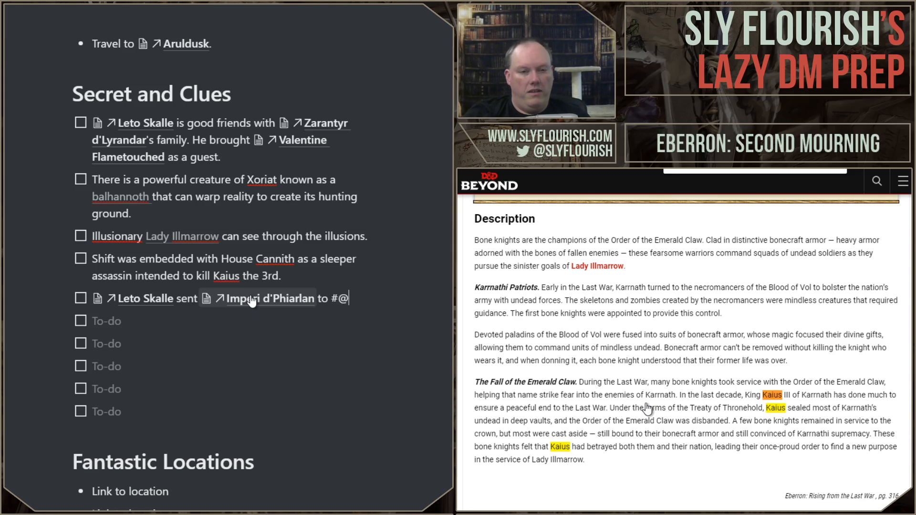
key(BackSpace)
text(@)
key(Escape)
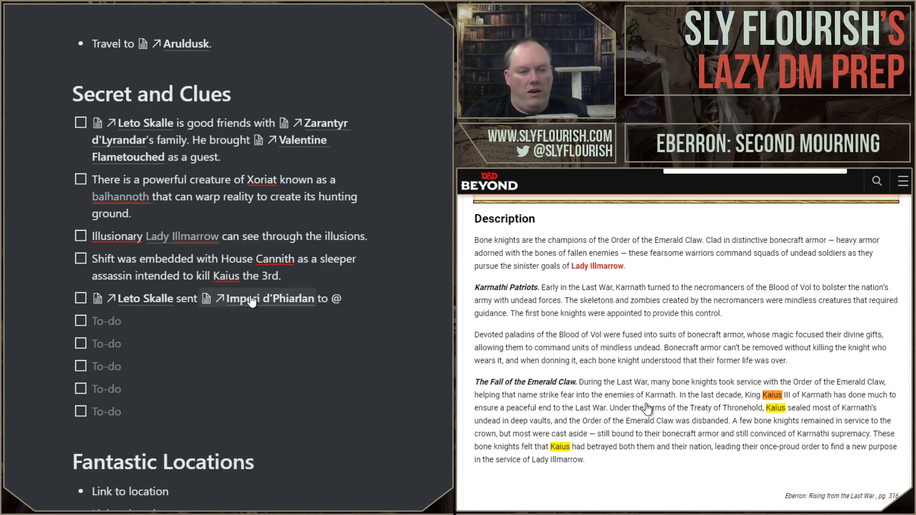
key(BackSpace)
text(@aurl)
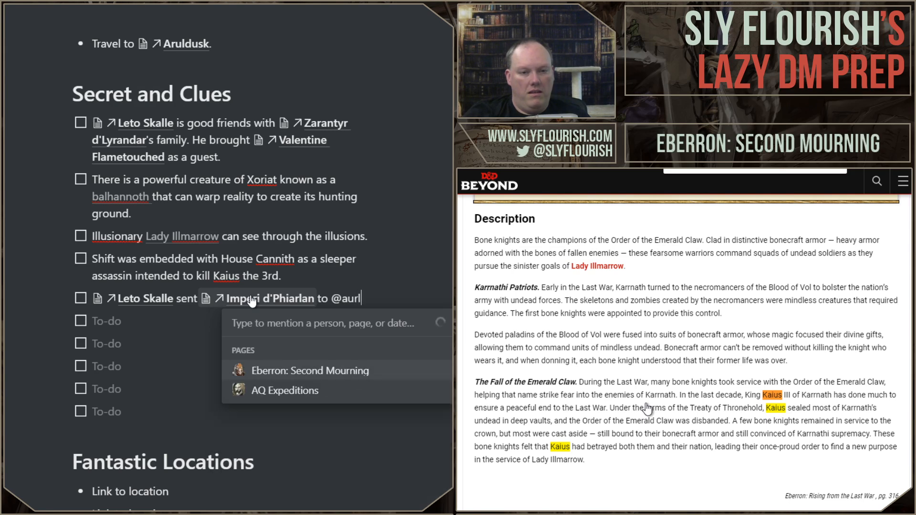
key(BackSpace)
key(BackSpace)
key(BackSpace)
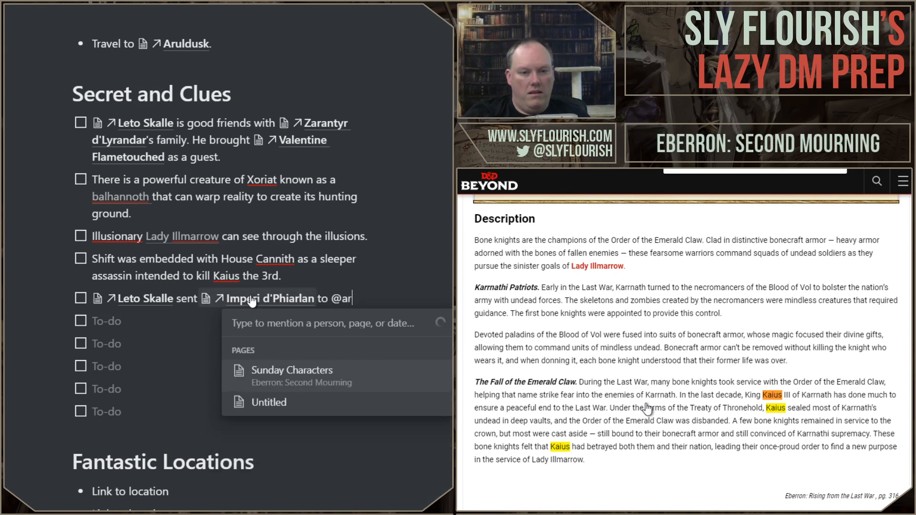
text(rul)
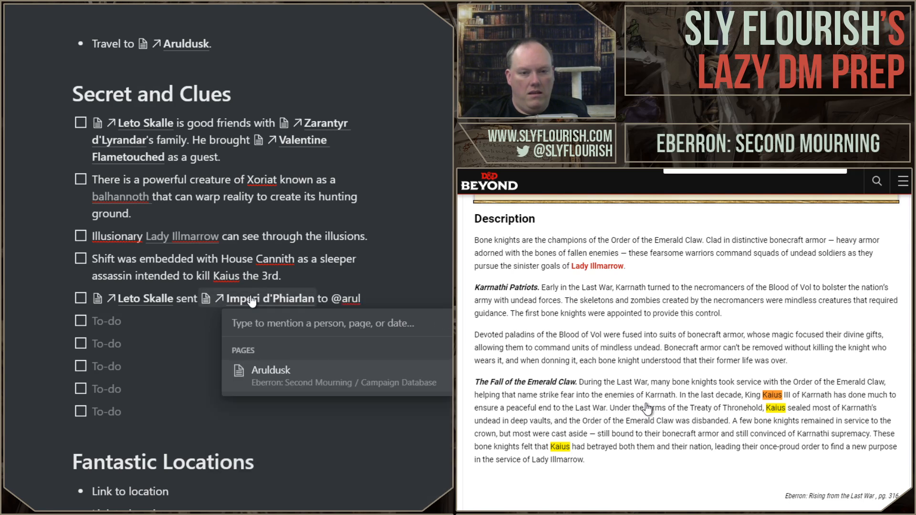
key(Return)
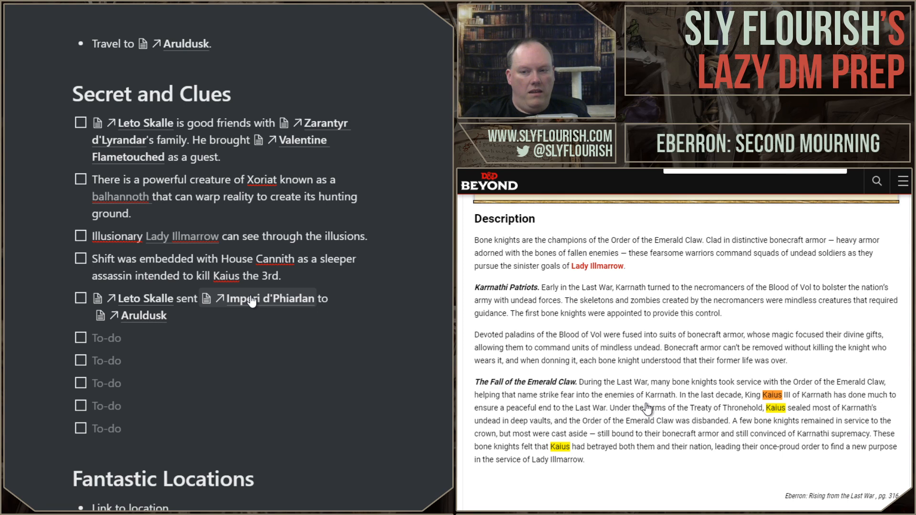
Complete that secret with "and then Eston to find a path to Making and the Glass Plateau.", linking both places to their pages
text(and then @eston)
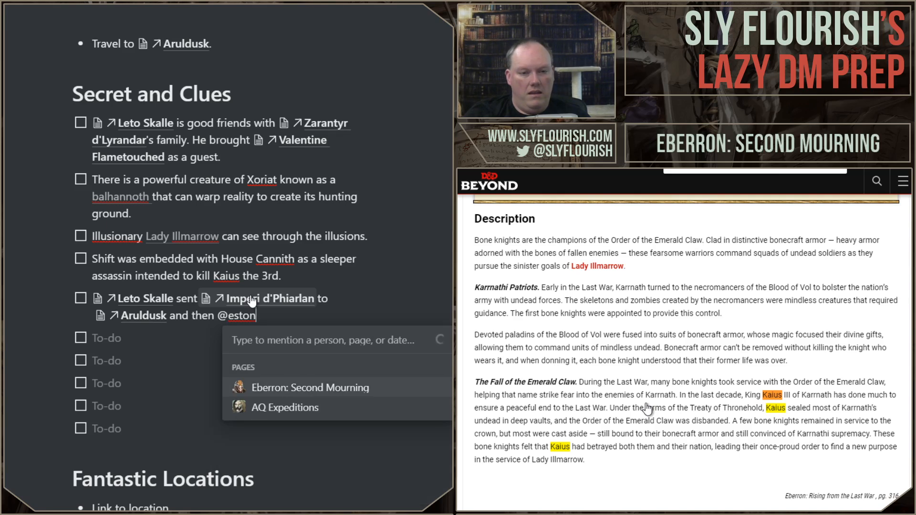
key(Return)
text(to find a way)
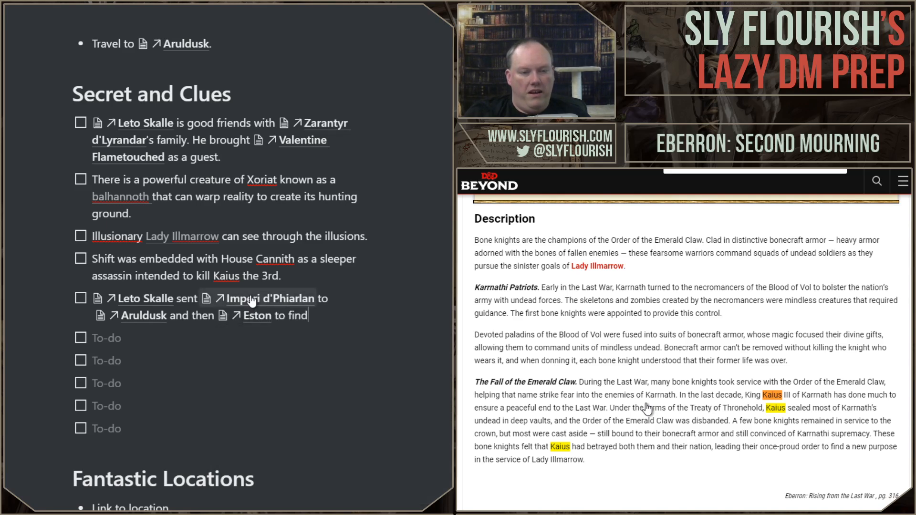
key(BackSpace)
key(BackSpace)
key(BackSpace)
key(BackSpace)
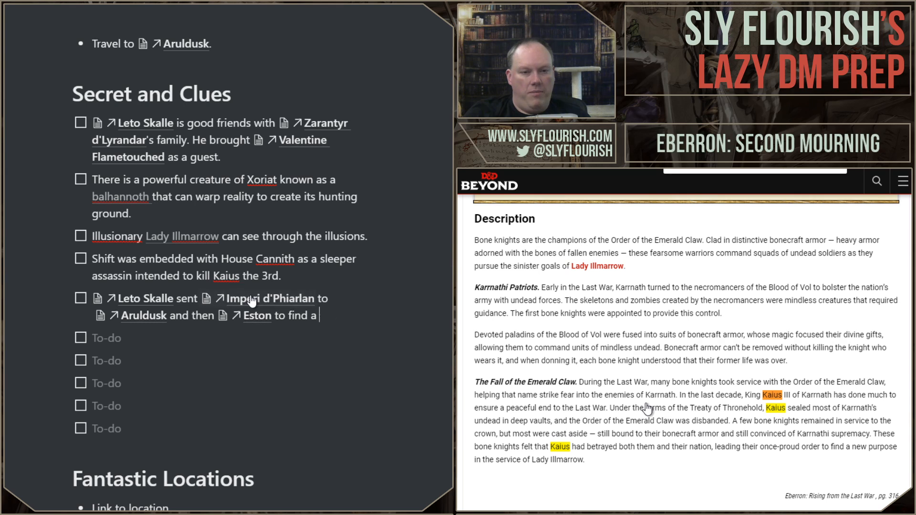
text(path to @making)
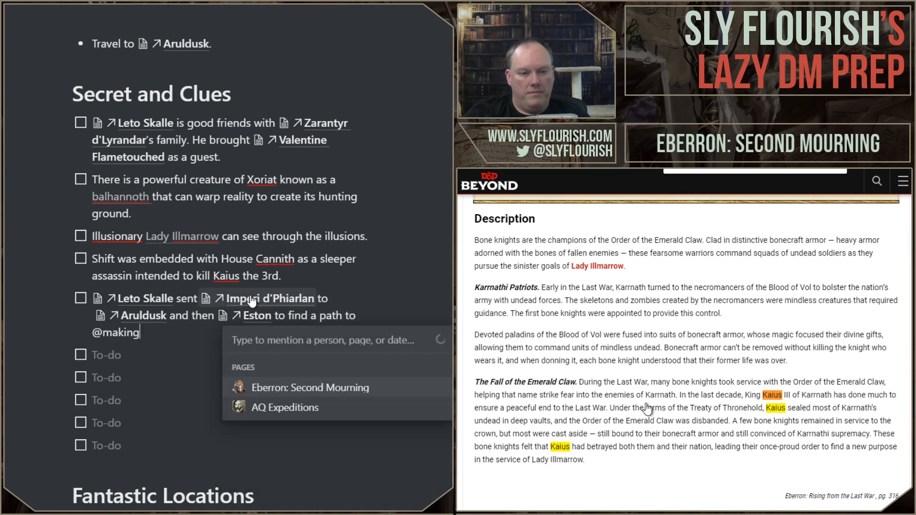
key(Return)
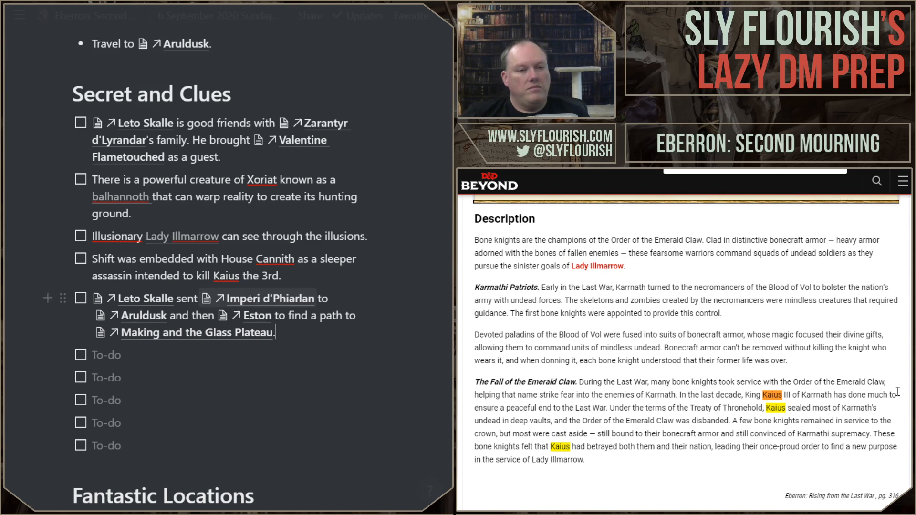
Replace the first "Link to location" placeholder under Fantastic Locations with a link to the Balhannoth Lair page
click(281, 350)
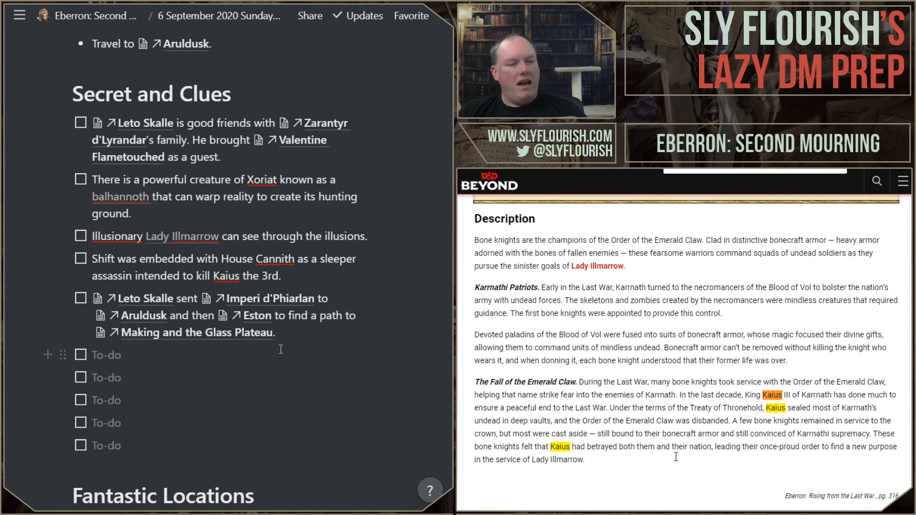
scroll(287, 344, down, 5)
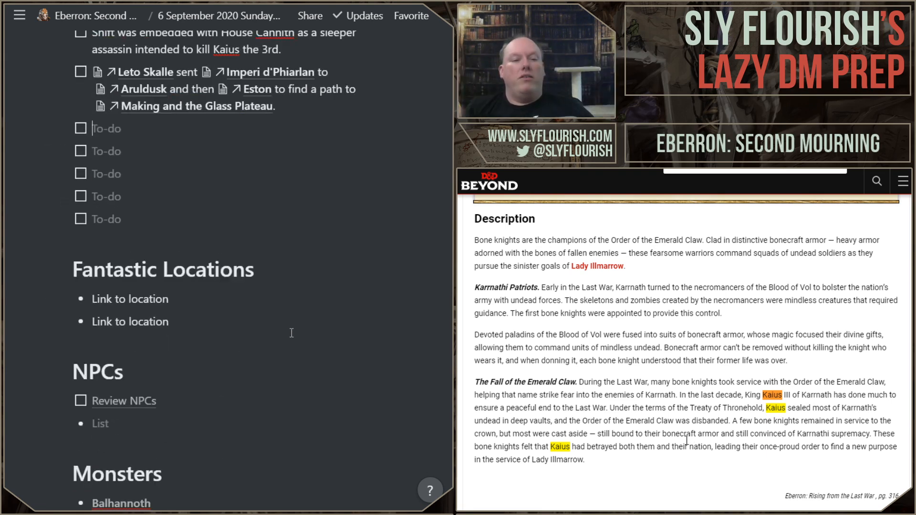
drag(152, 303, 95, 304)
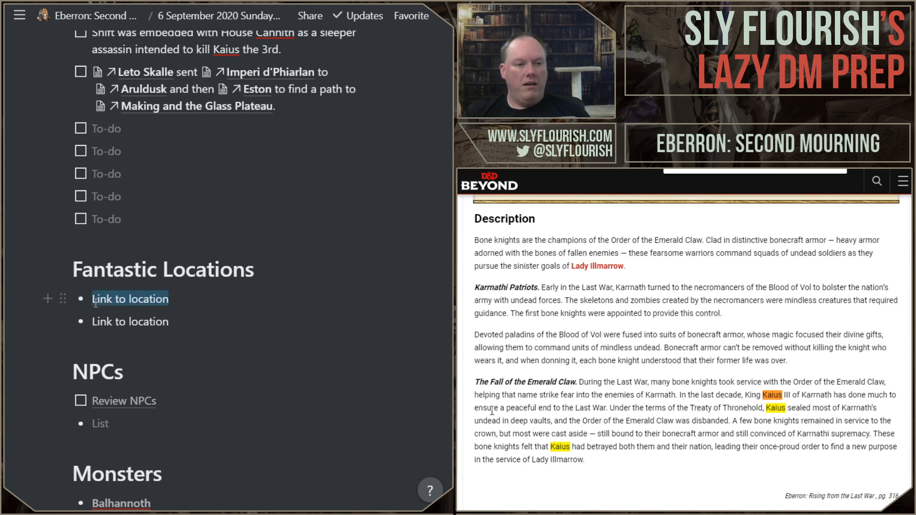
text(@bal)
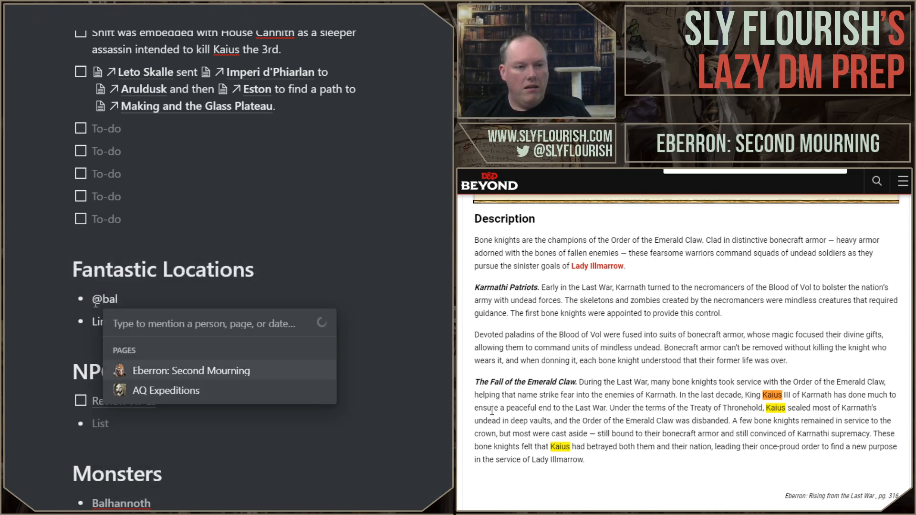
text(han)
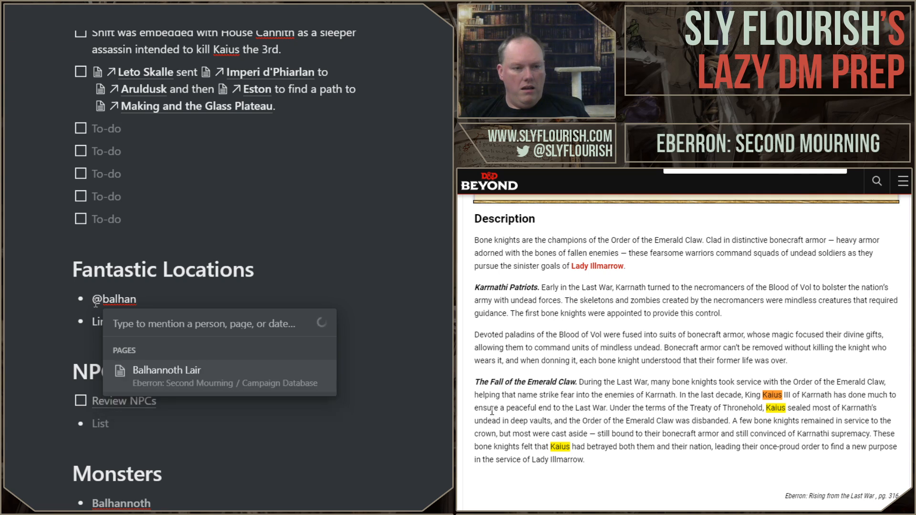
key(Return)
Finish inserting the Balhannoth Lair link and add a link to the Arythawn Keep page as the second fantastic location
key(Return)
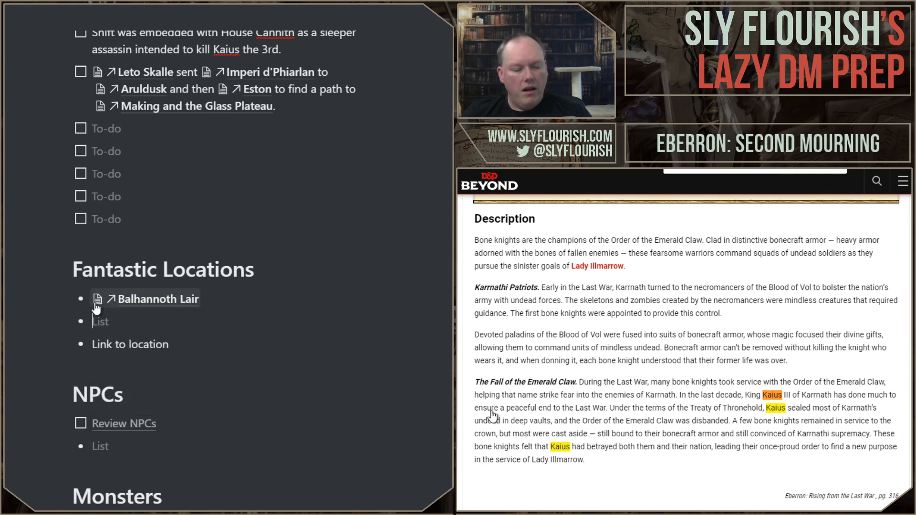
text(@)
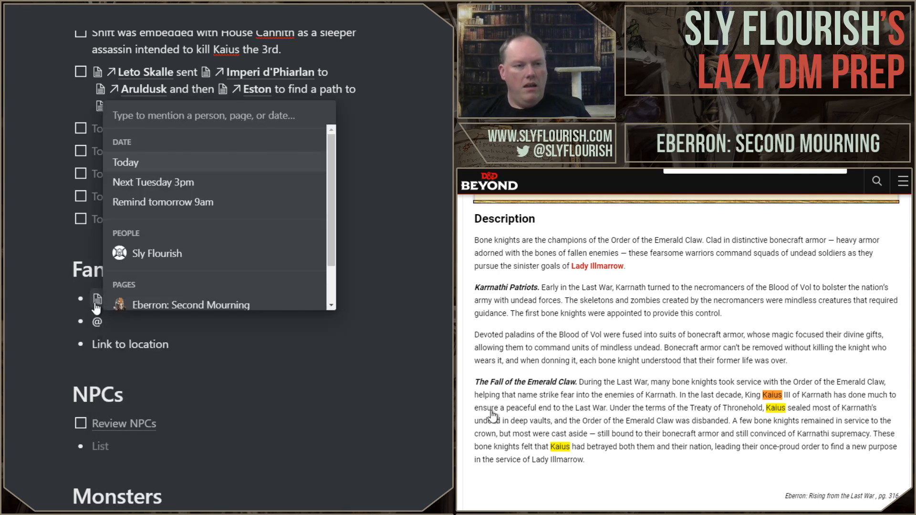
key(Escape)
scroll(346, 367, up, 8)
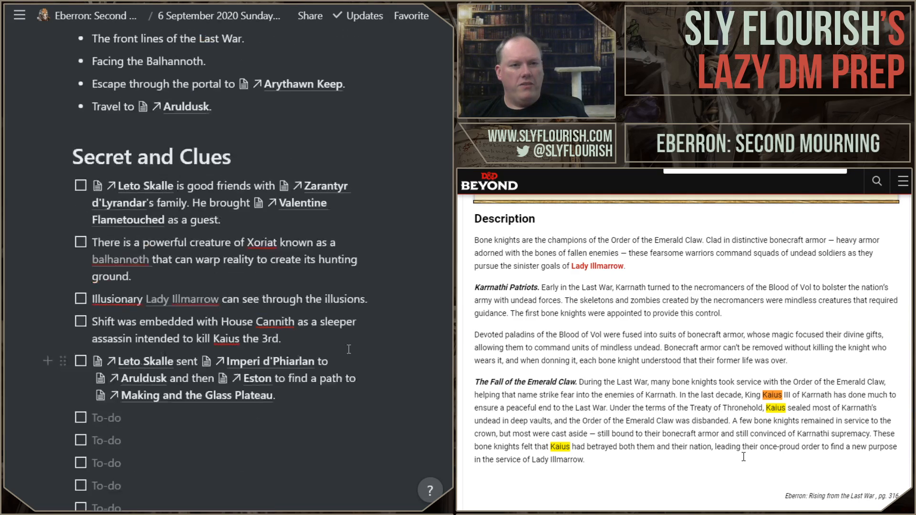
scroll(305, 203, down, 9)
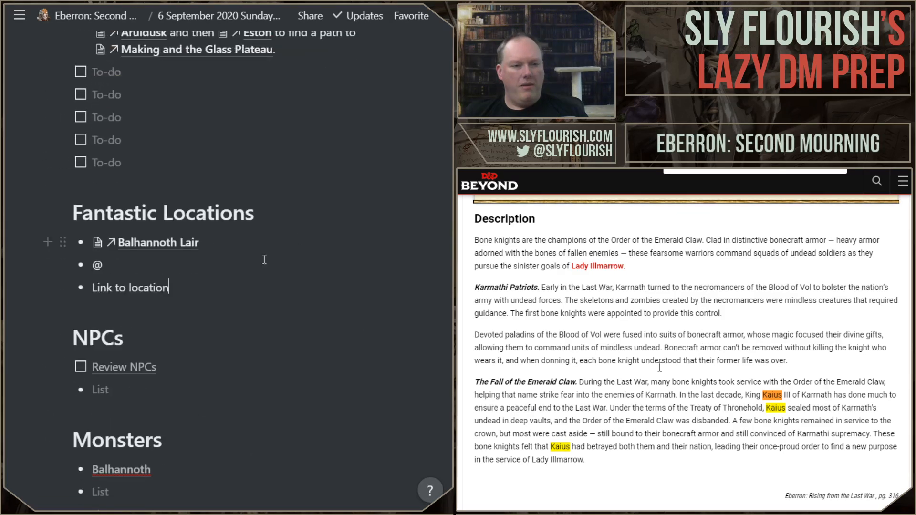
text(@ary)
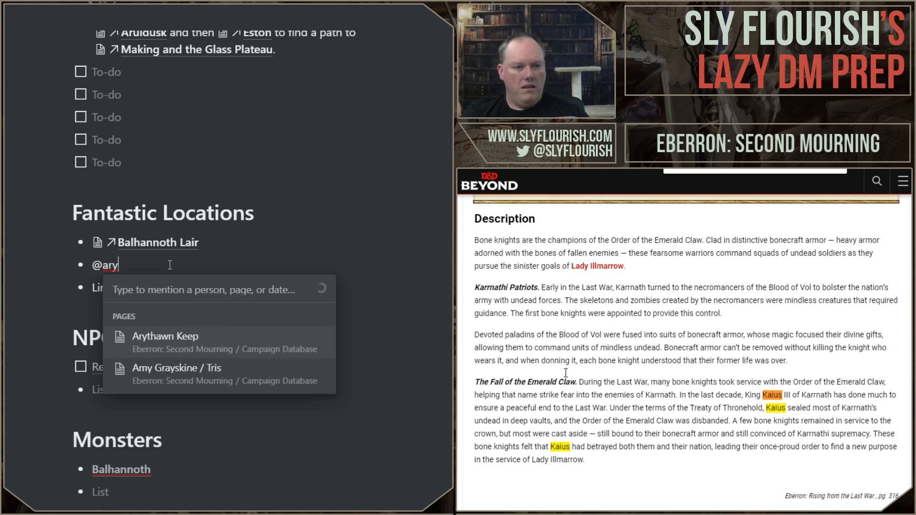
key(Return)
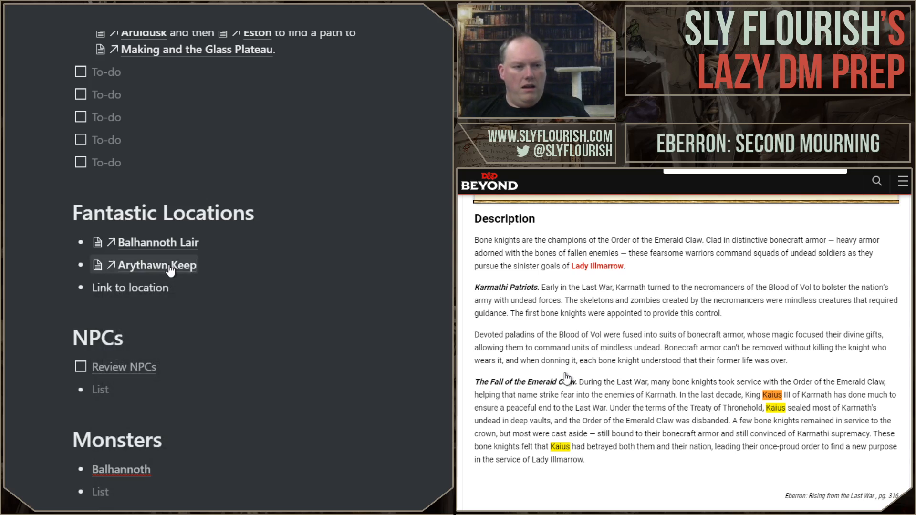
Add a link to the Aruldusk page as the third bullet under Fantastic Locations
key(Return)
text(@a)
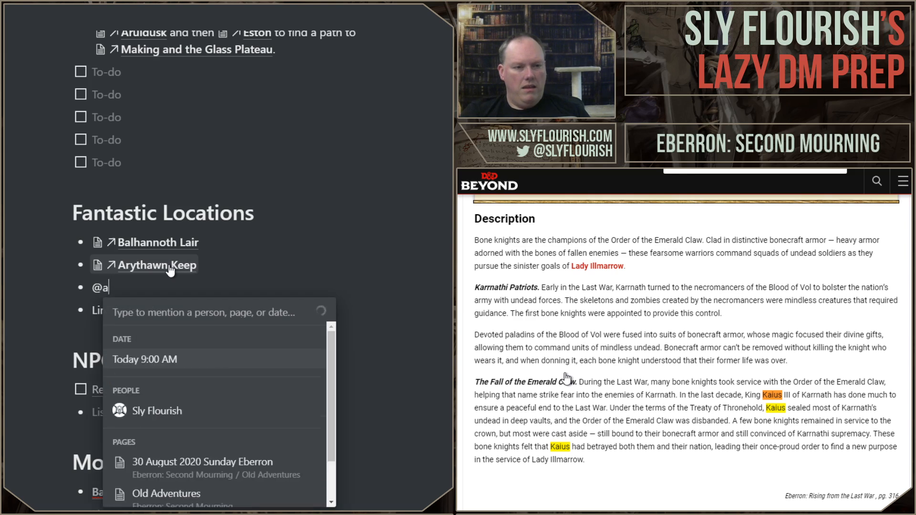
text(url)
key(BackSpace)
key(BackSpace)
key(BackSpace)
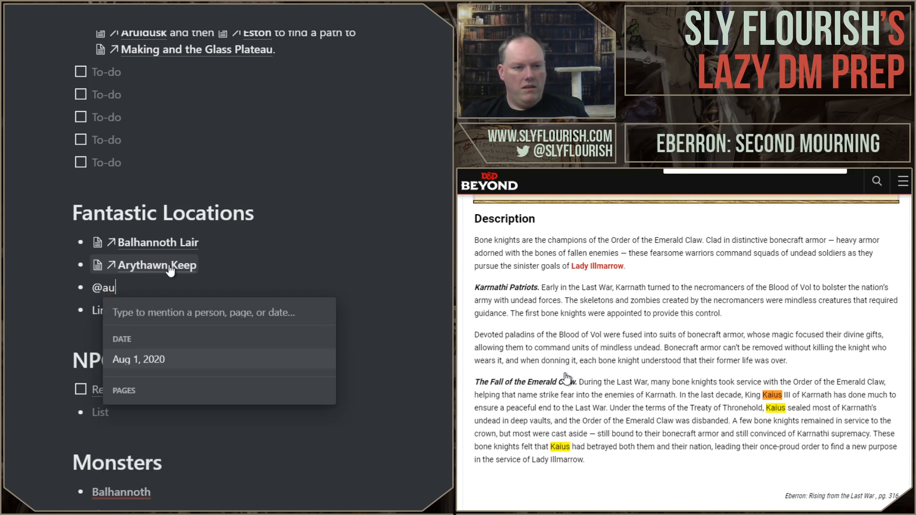
text(rul)
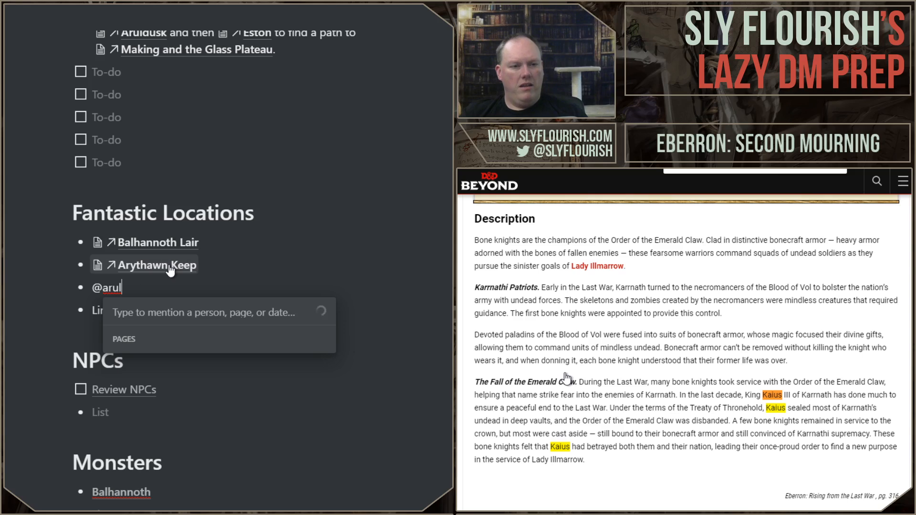
key(Return)
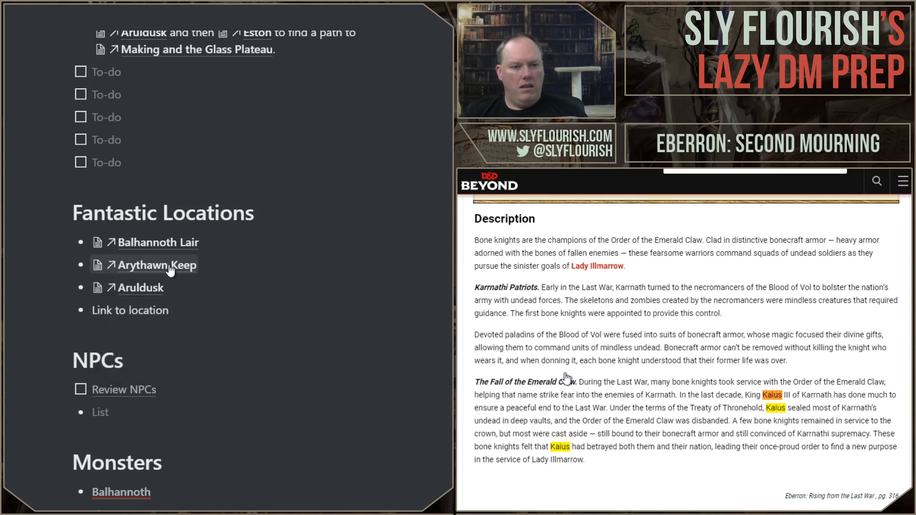
Remove the leftover "Link to location" placeholder and its bullet after the Aruldusk link
key(Delete)
key(Delete)
key(ctrl+shift+Right)
key(ctrl+shift+Right)
key(ctrl+shift+Right)
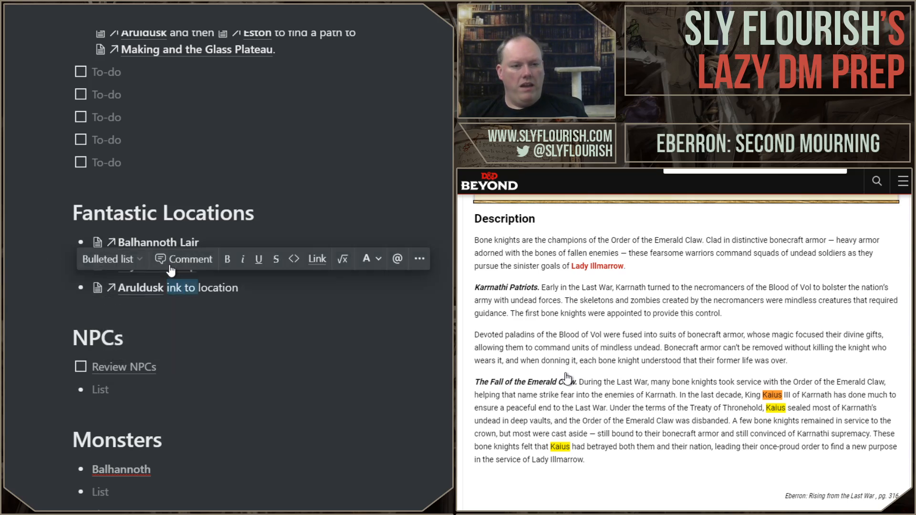
key(Delete)
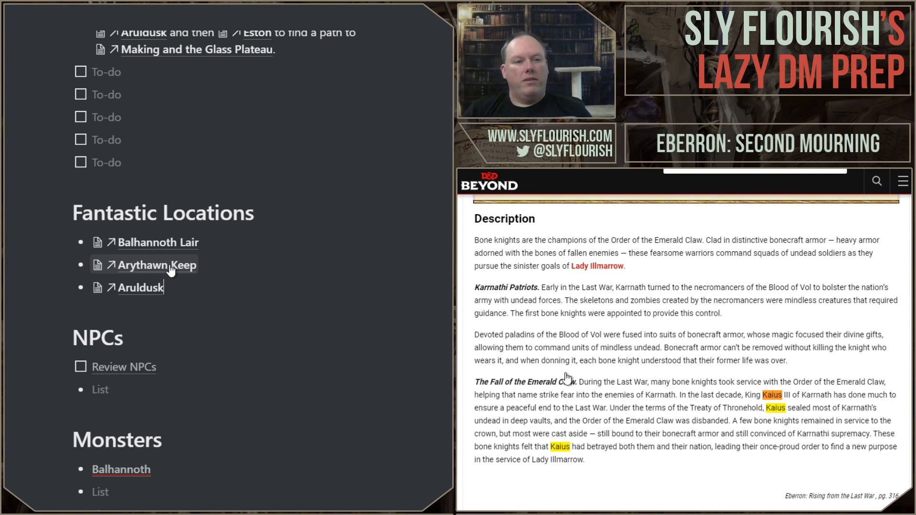
Copy the Arythawn Keep name from the fantastic locations and search D&D Beyond for "Arythawn Keep"
click(206, 266)
drag(206, 265, 158, 267)
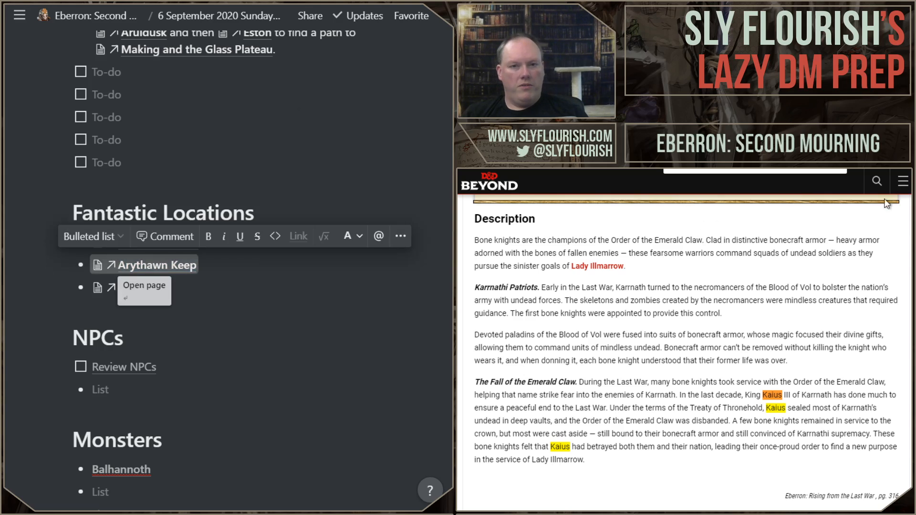
click(878, 186)
text(@Arythawn Keep)
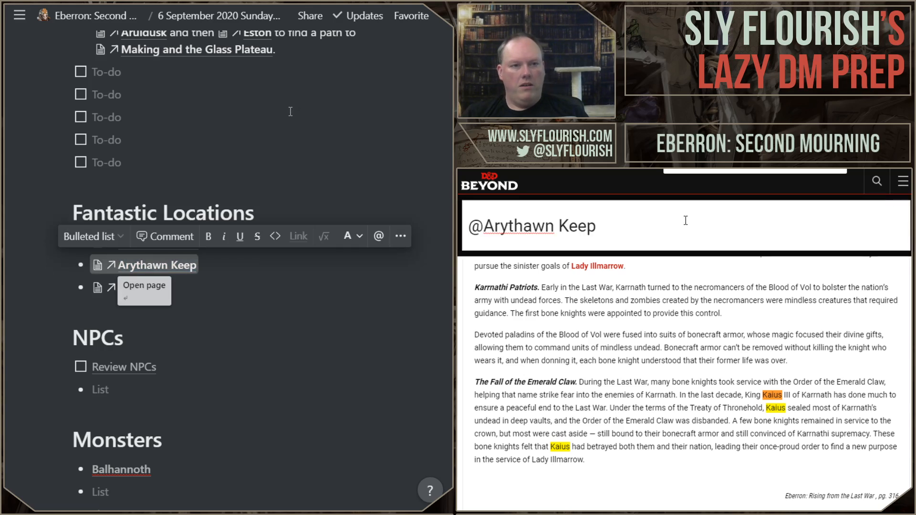
key(Delete)
key(Return)
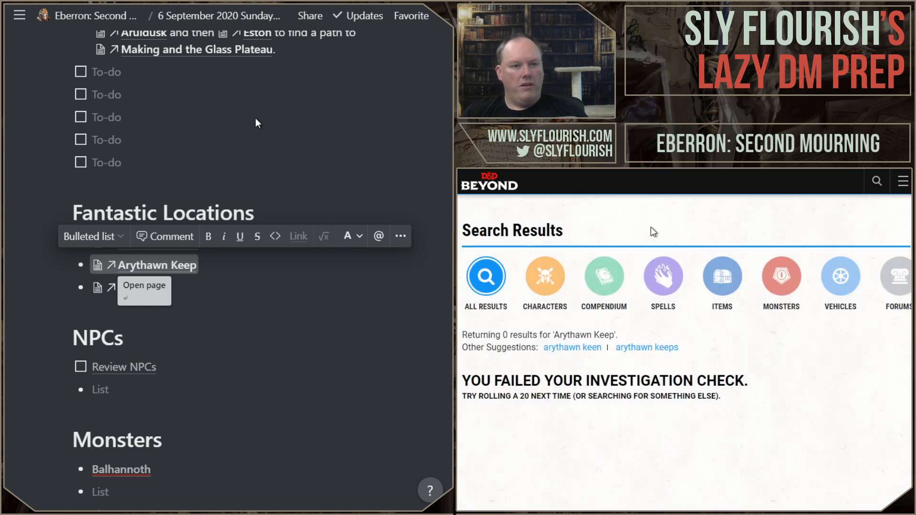
Search Google for "Arythawn Keep" and read the description of the fort in its Eberron Wiki article
click(426, 13)
text(@Arythawn Keep)
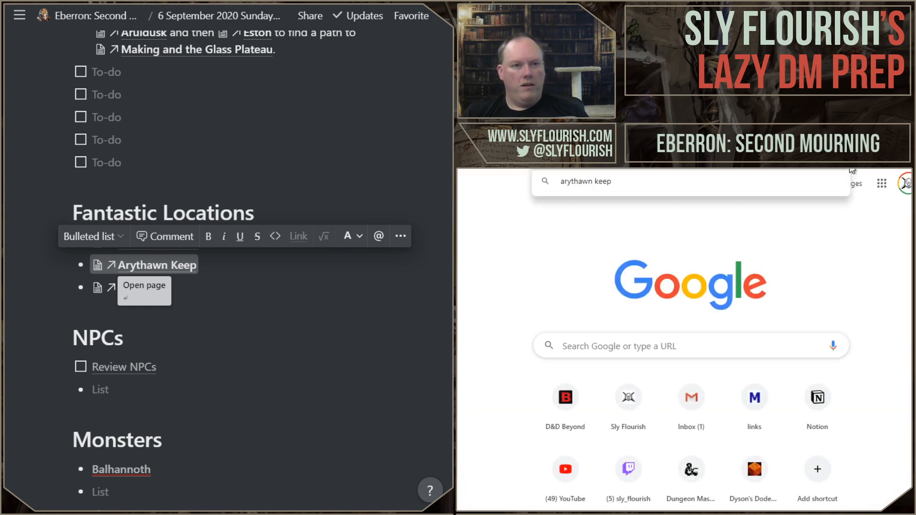
key(Return)
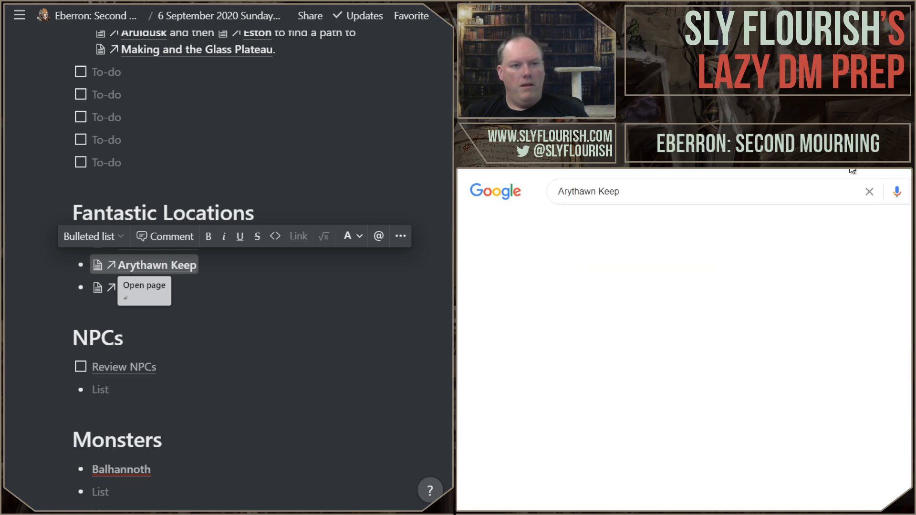
click(735, 285)
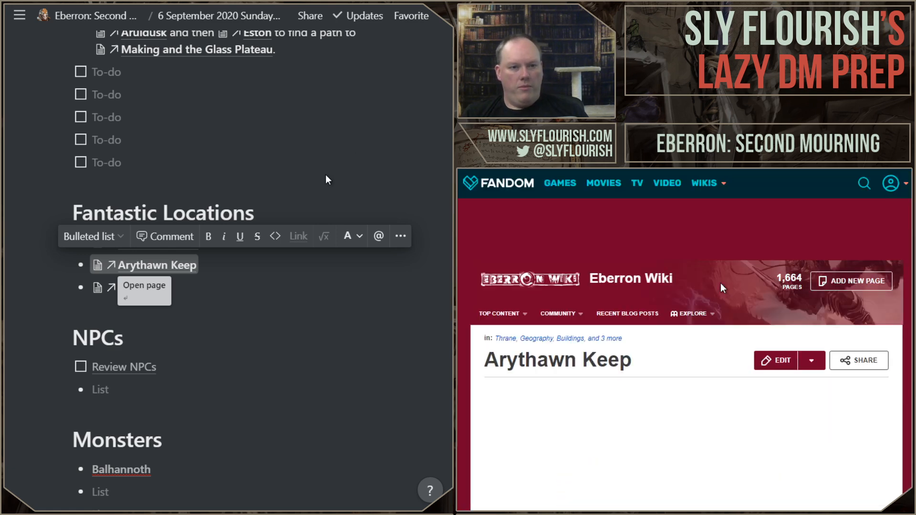
scroll(726, 285, down, 5)
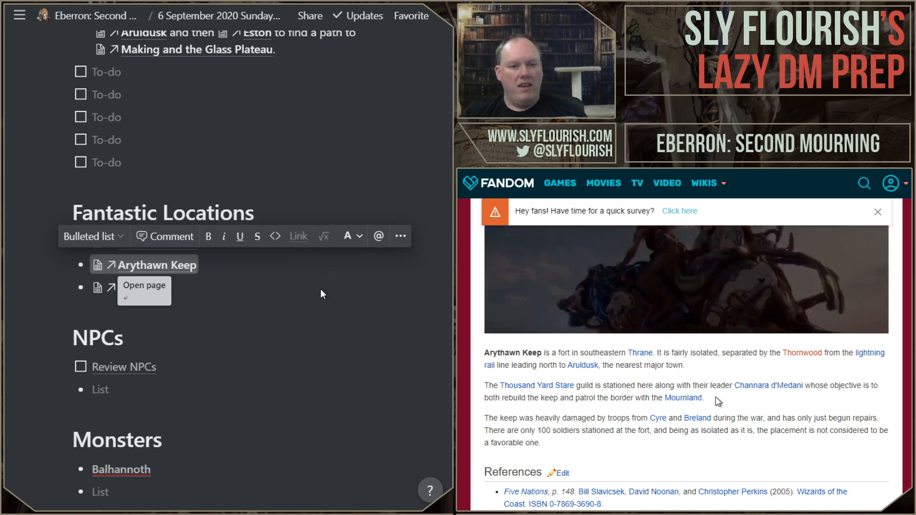
Copy the wiki sentence about the Thousand Yard Stare guild into the first empty secret
drag(716, 399, 487, 392)
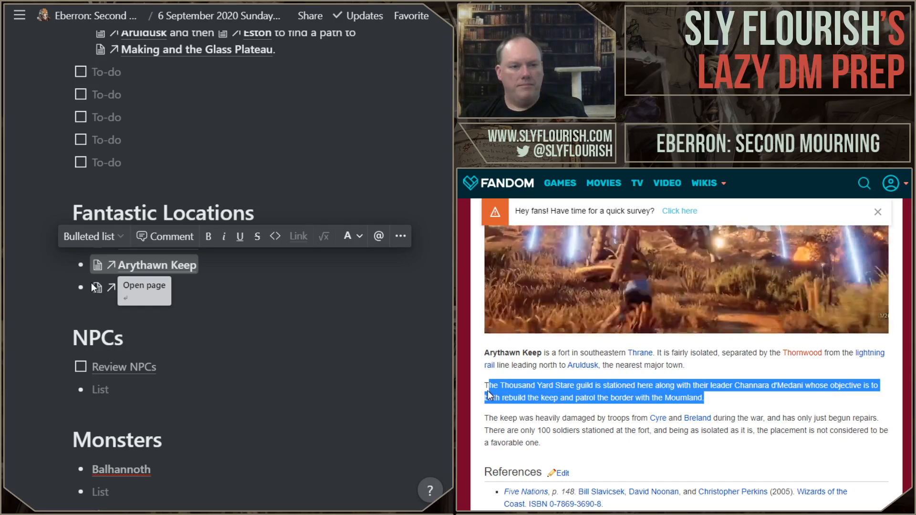
drag(715, 403, 486, 392)
key(ctrl+c)
click(258, 436)
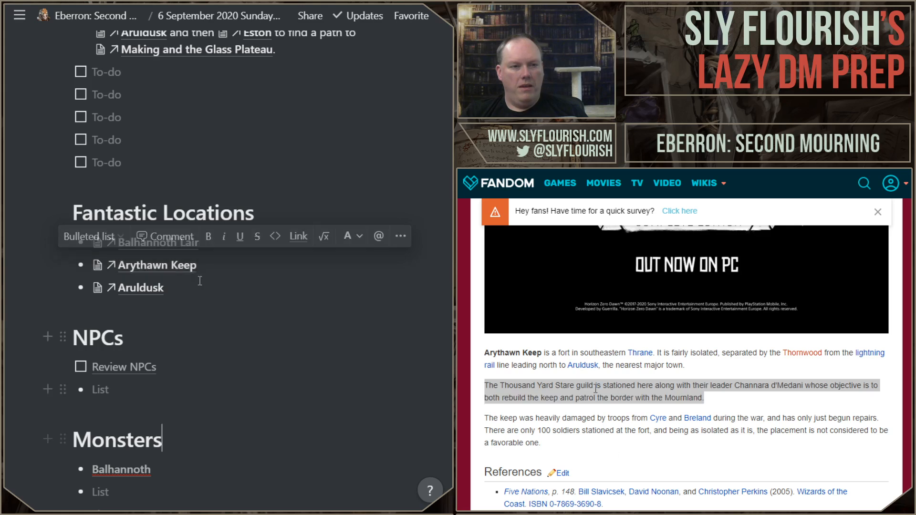
click(147, 74)
key(ctrl+v)
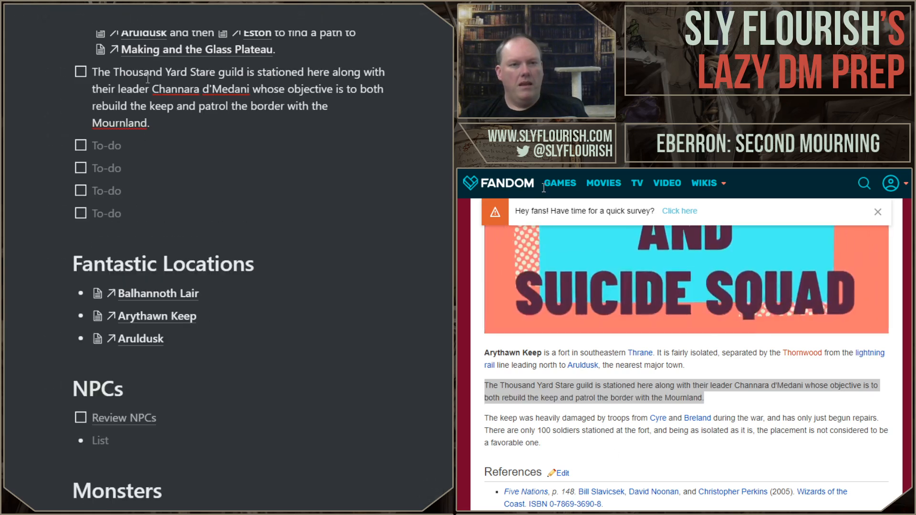
Replace "here" in the Thousand Yard Stare secret with "at" and a link to the Arythawn Keep page
double_click(317, 71)
key(BackSpace)
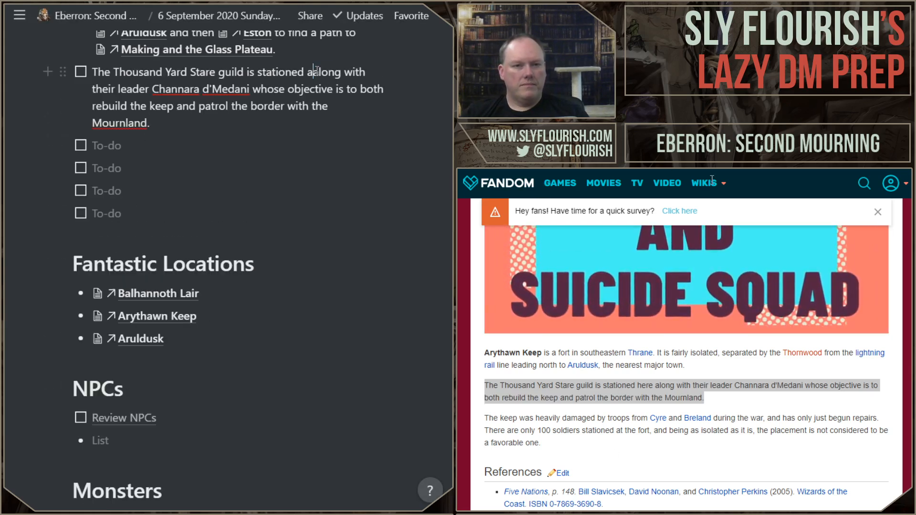
text(at @aryth)
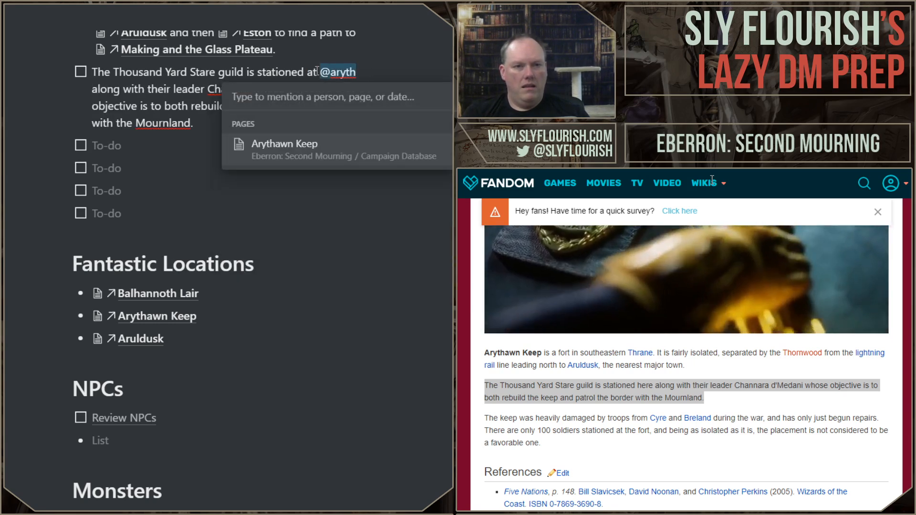
key(BackSpace)
key(BackSpace)
key(BackSpace)
key(BackSpace)
key(BackSpace)
text(at Aryth)
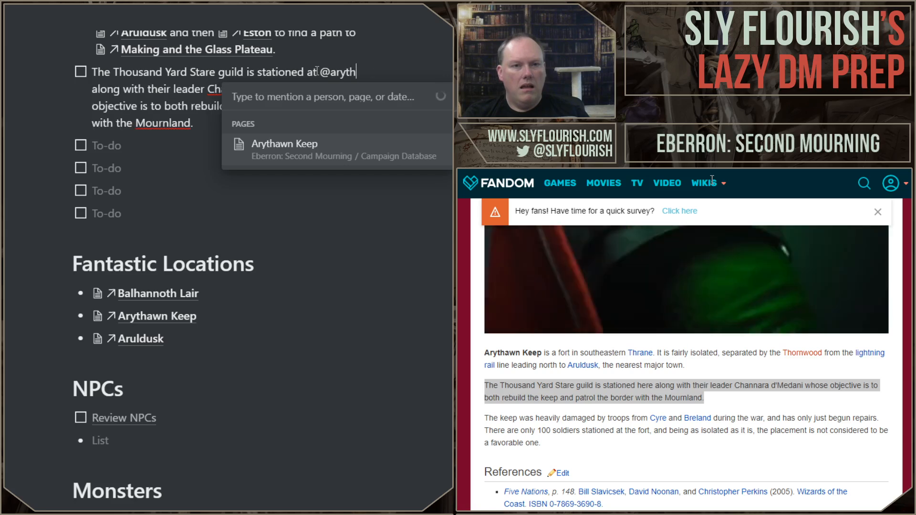
key(Return)
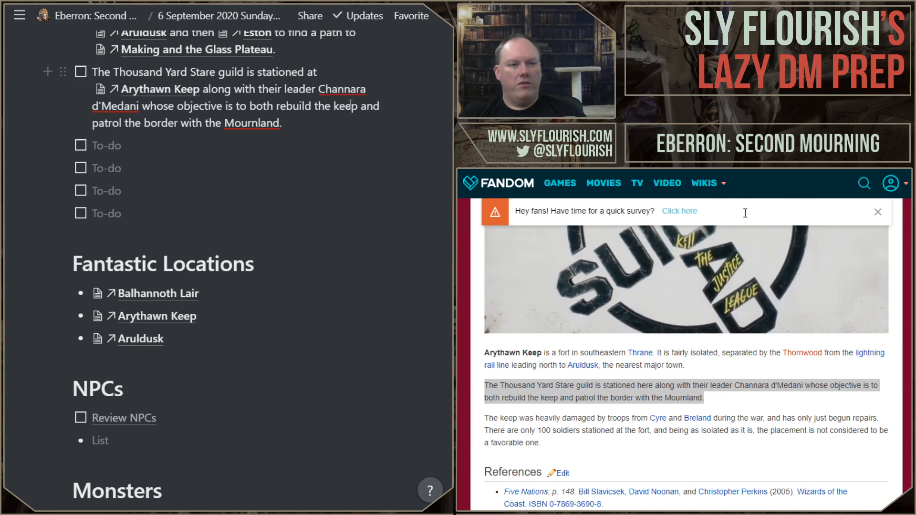
Copy the guild leader's name, Channara d'Medani, from the secret into the empty bullet under NPCs
click(317, 89)
drag(316, 89, 140, 107)
key(ctrl+c)
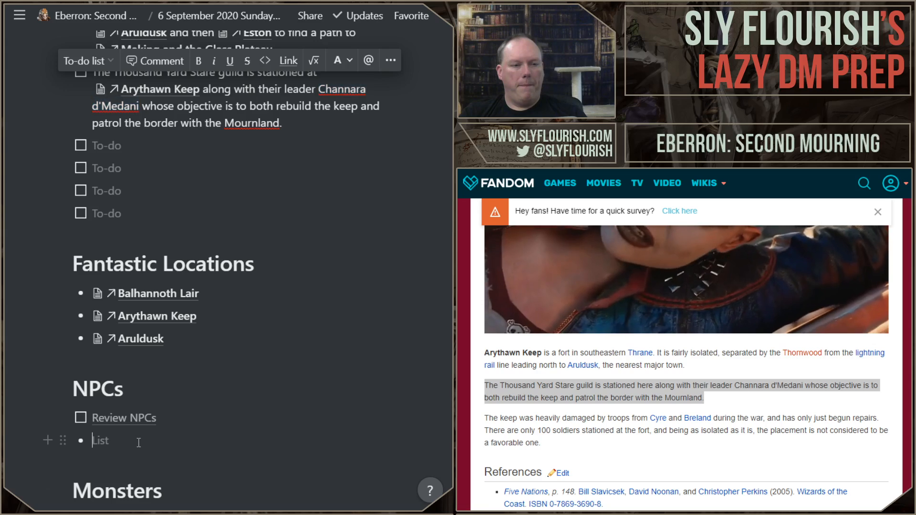
click(102, 440)
key(ctrl+v)
click(312, 129)
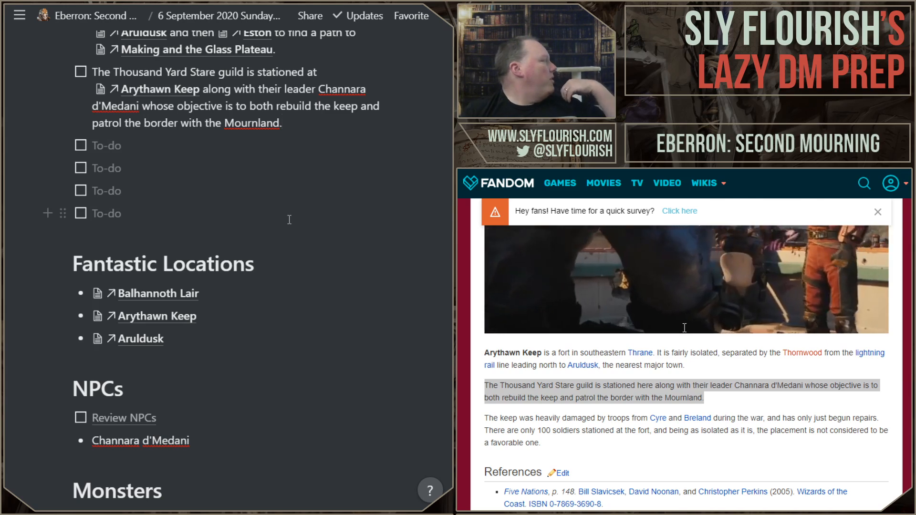
scroll(287, 190, up, 3)
scroll(286, 190, up, 2)
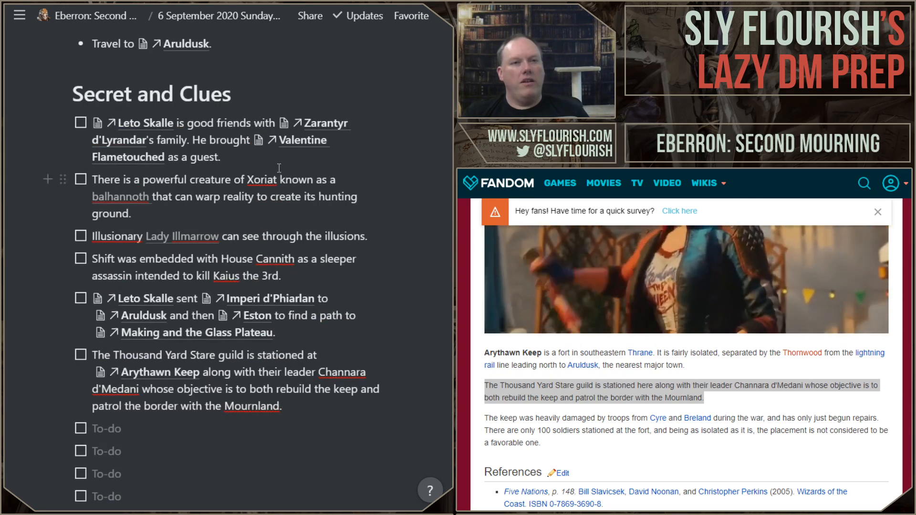
scroll(267, 148, down, 4)
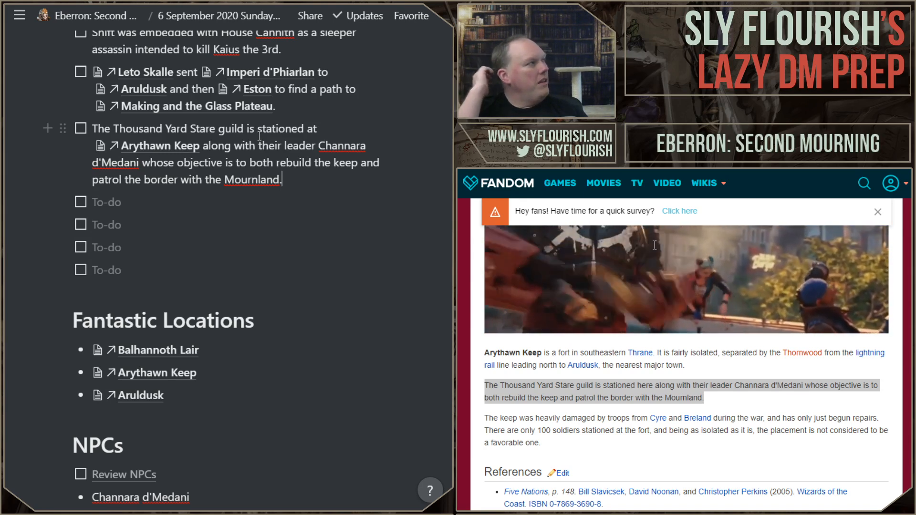
Search D&D Beyond for "dolgrim" from the D&D Quick Links page
click(183, 2)
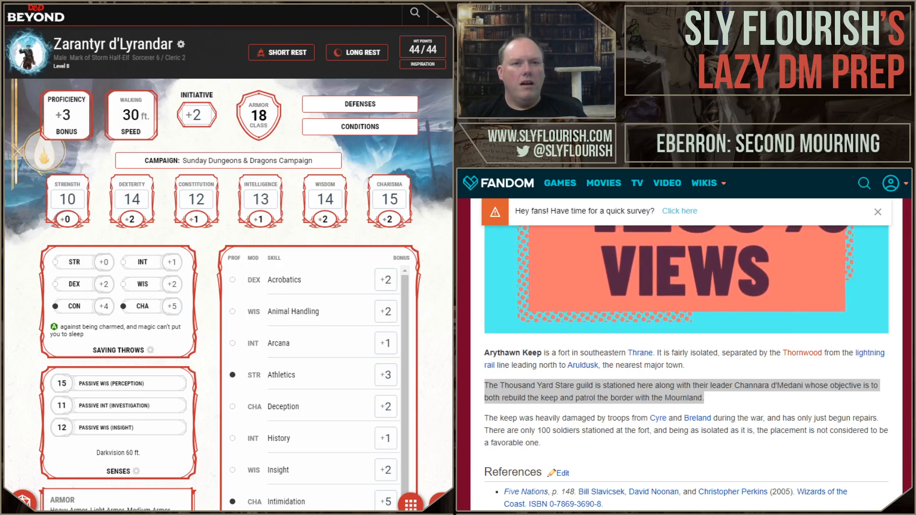
key(ctrl+t)
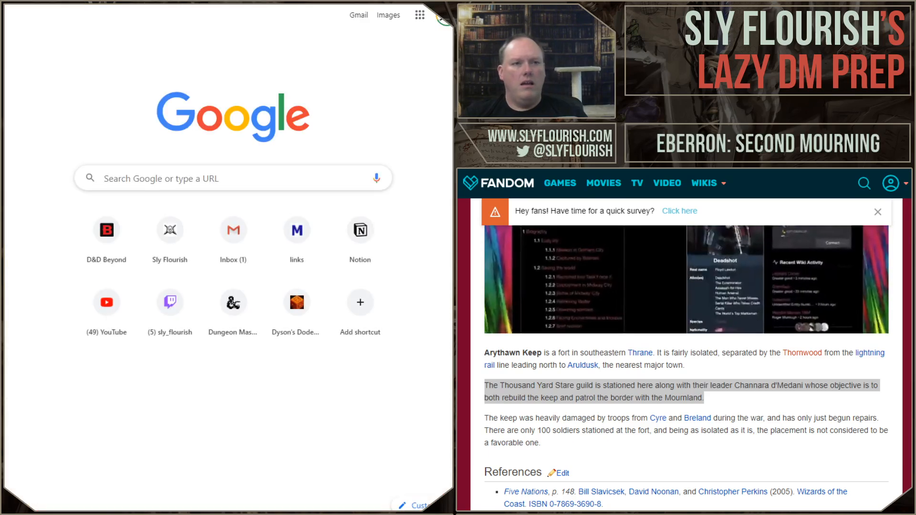
click(158, 2)
key(Tab)
key(Tab)
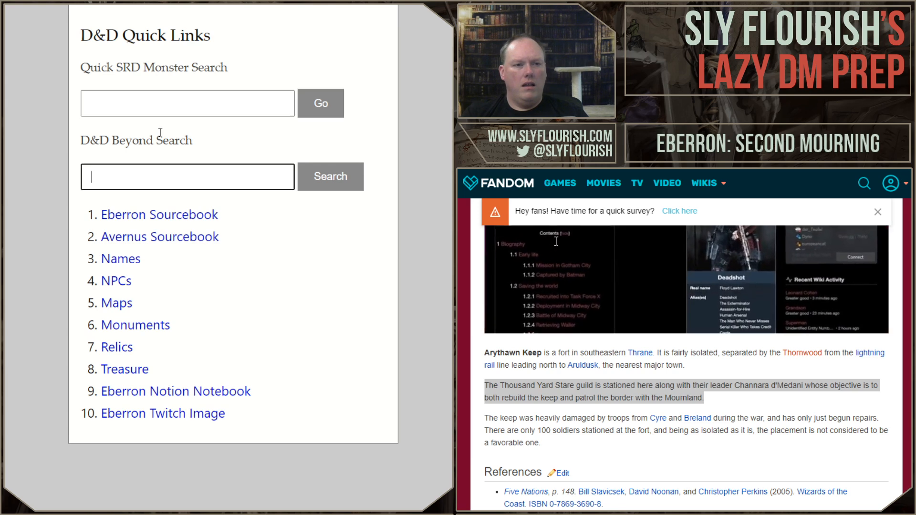
text(do)
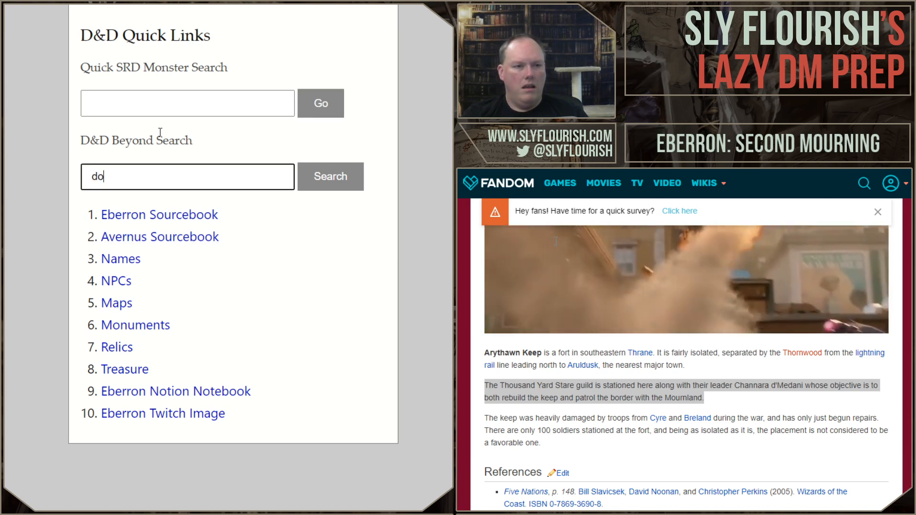
text(lgrim)
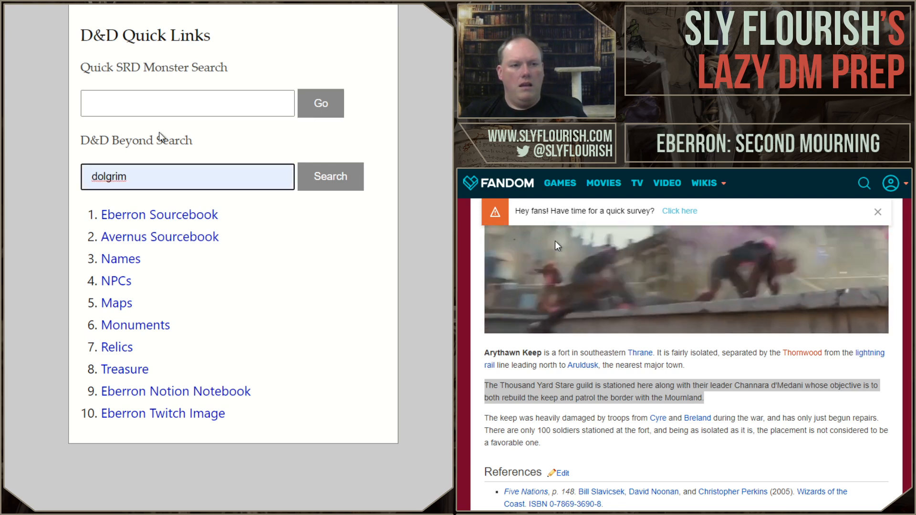
key(Return)
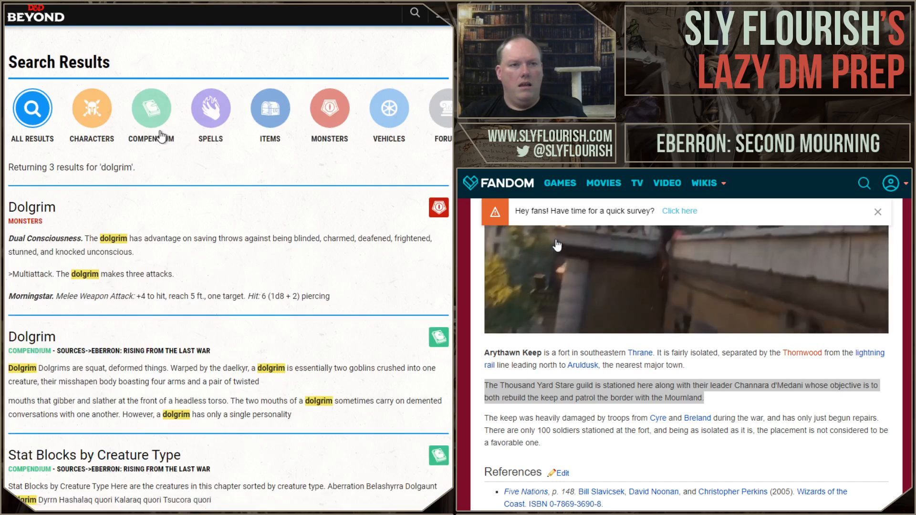
Open the Dolgrim monster entry from the search results and read its stat block and description
click(40, 217)
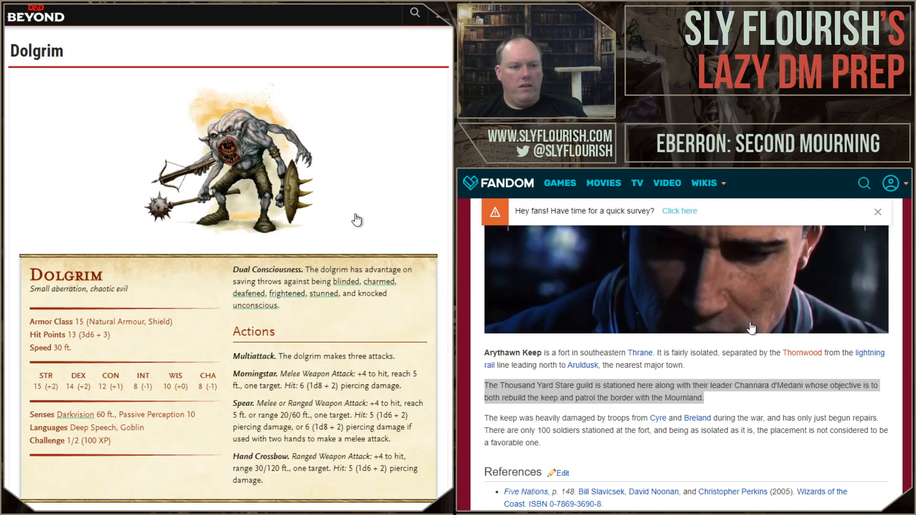
scroll(356, 220, down, 6)
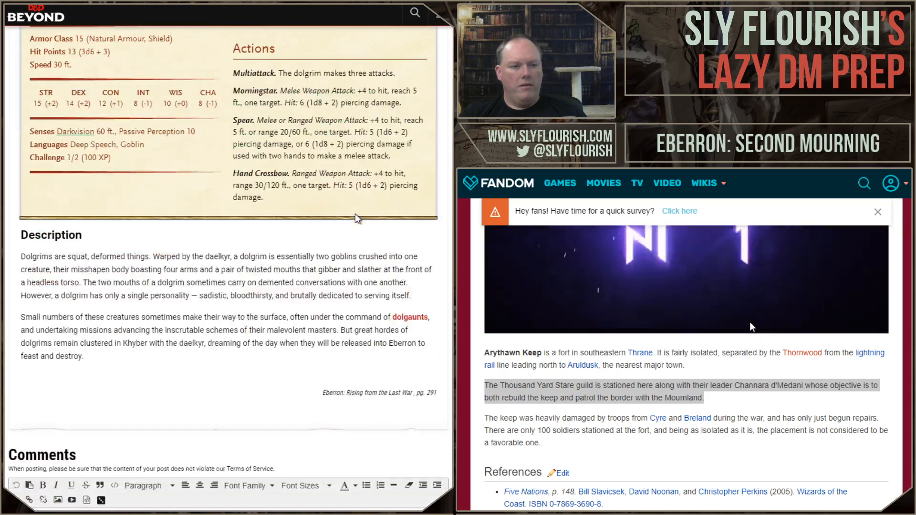
scroll(357, 218, up, 2)
scroll(357, 217, up, 1)
scroll(357, 218, down, 1)
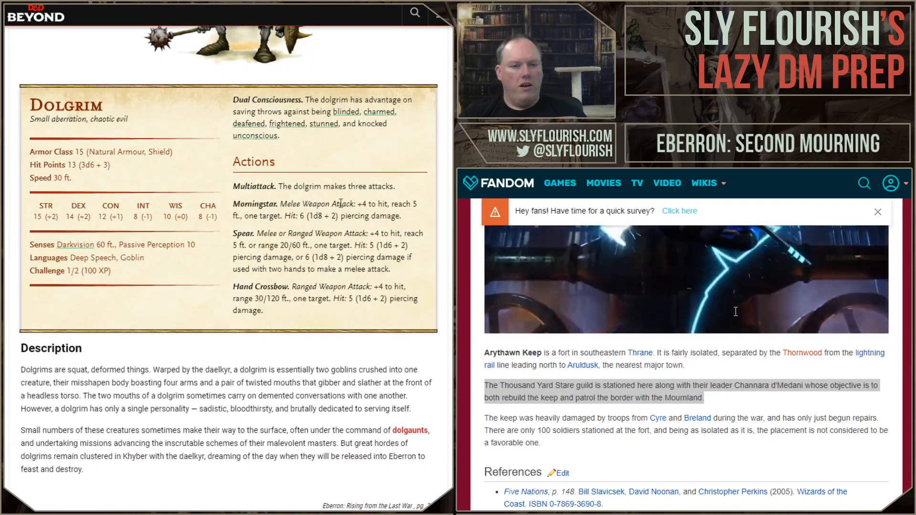
Open the dolgaunt entry linked in the Dolgrim description and review its stat block
click(411, 431)
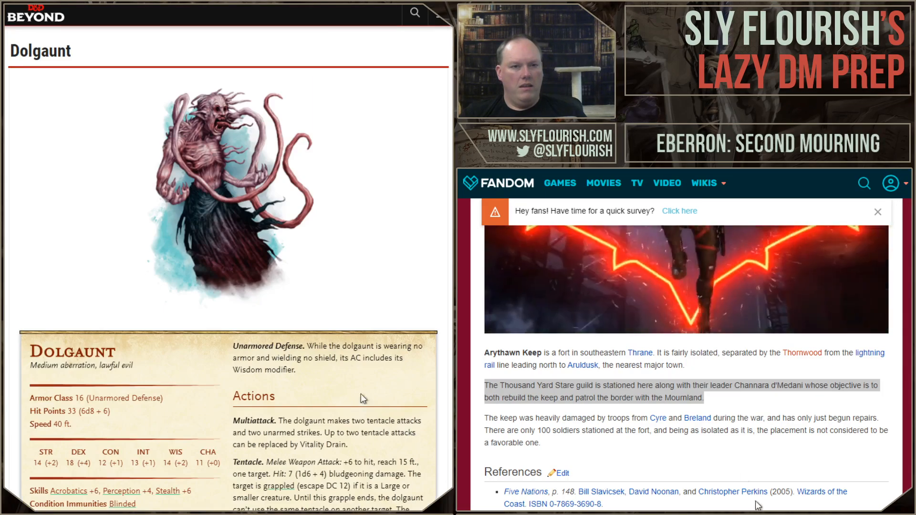
scroll(334, 295, down, 4)
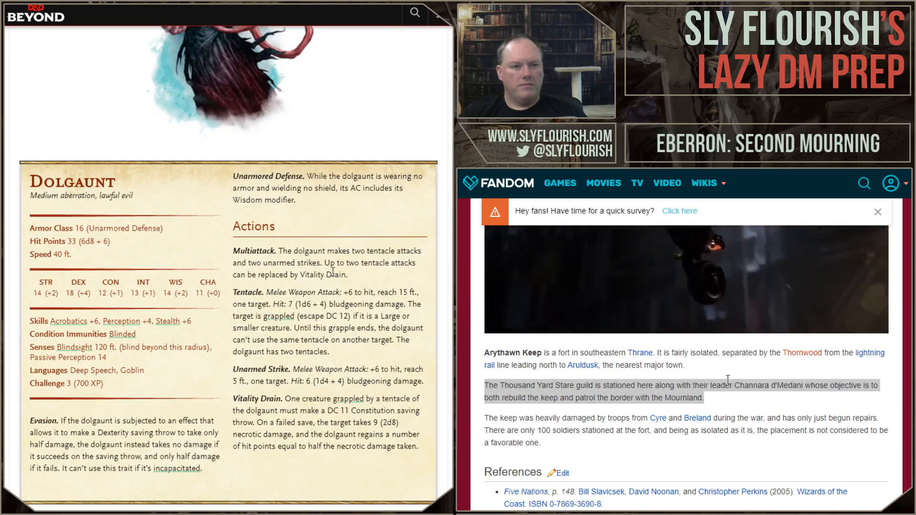
scroll(332, 271, up, 2)
scroll(333, 272, up, 2)
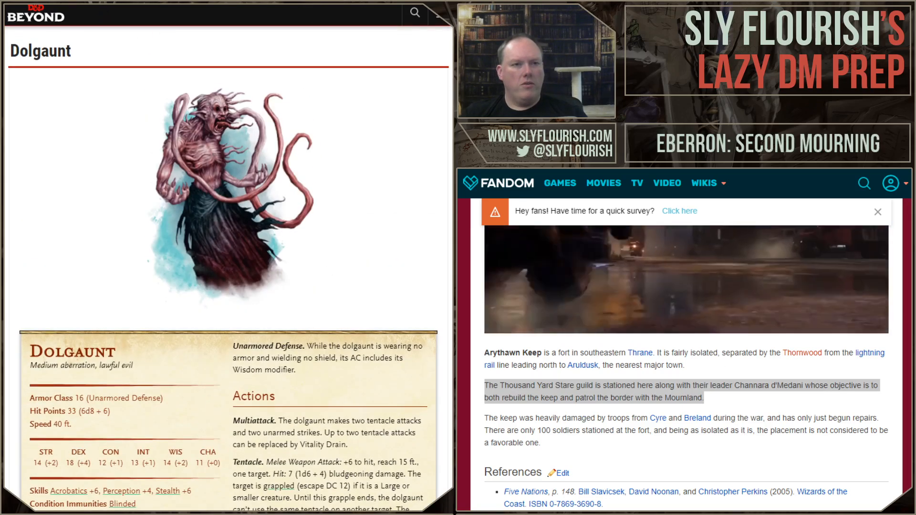
Check the Arythawn Keep page among the campaign's locations and return to the 6 September 2020 session notes
key(ctrl+Tab)
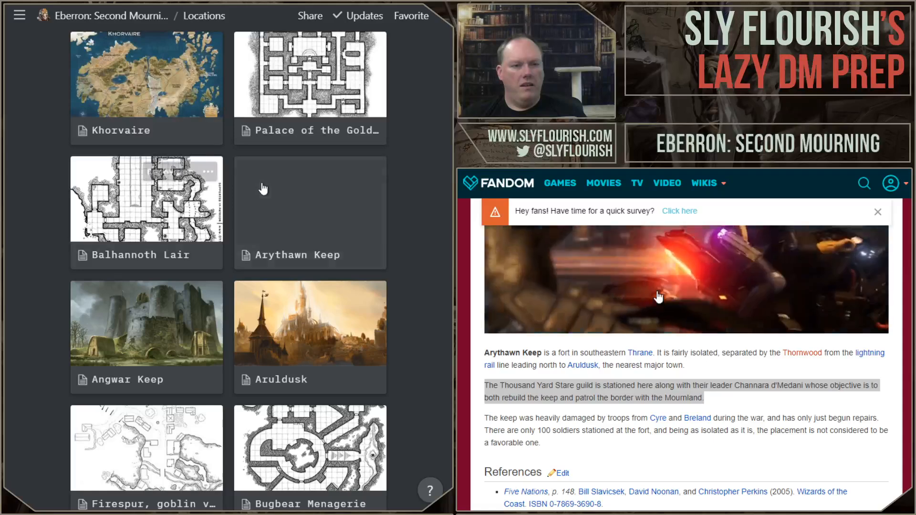
click(319, 214)
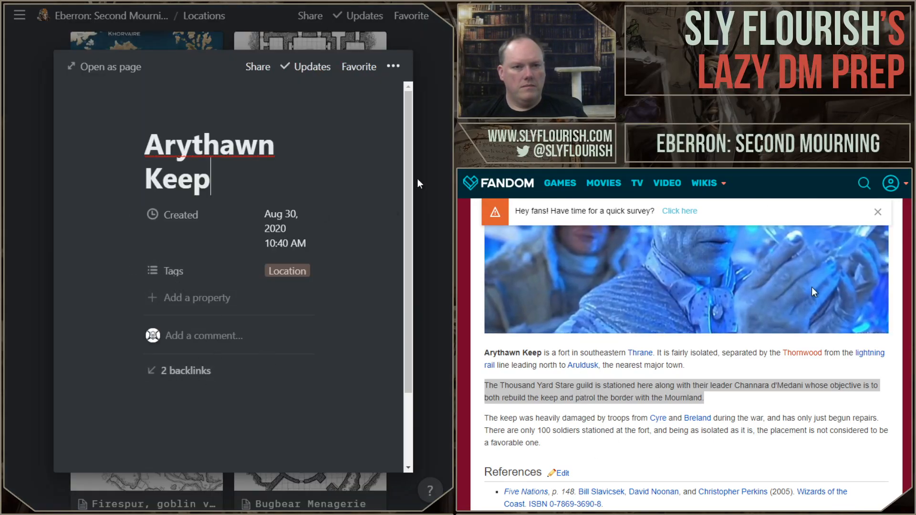
click(126, 3)
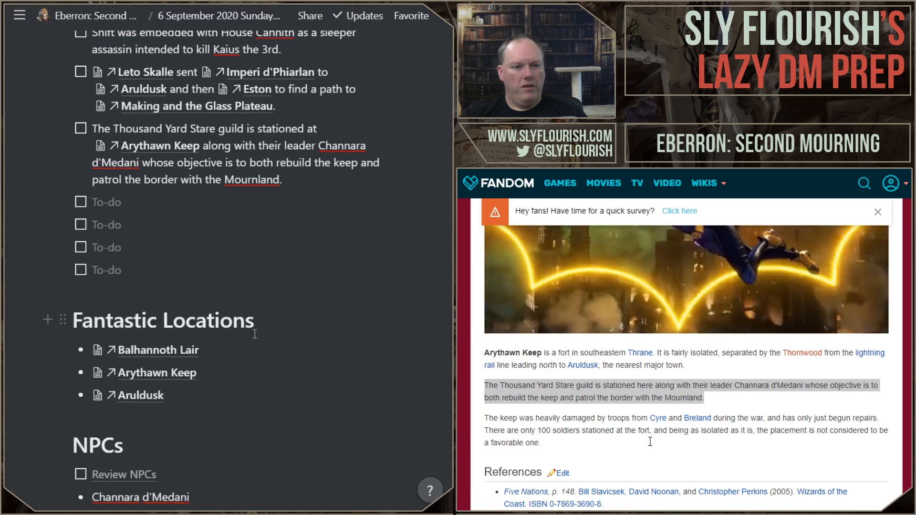
Add Dolgrim and Dolgaunt as bullets below Balhannoth in the Monsters list
scroll(143, 286, down, 7)
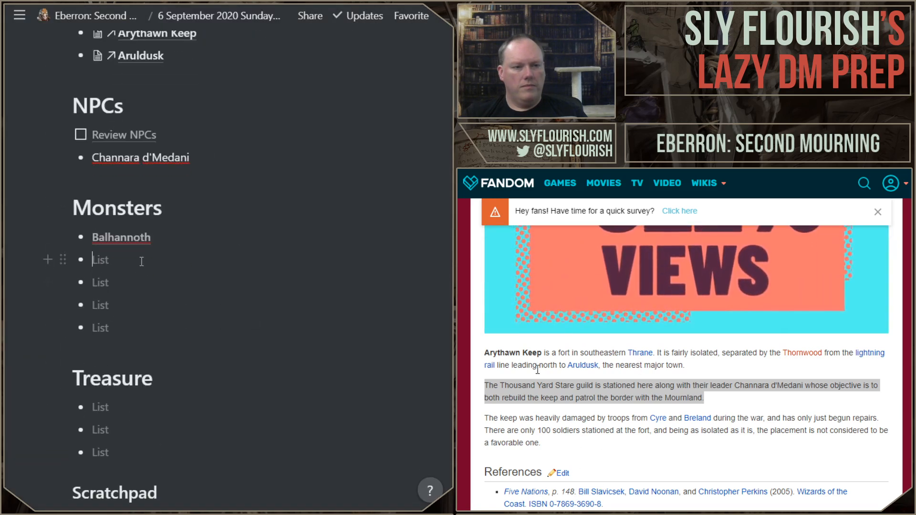
text(Dolg)
text(r)
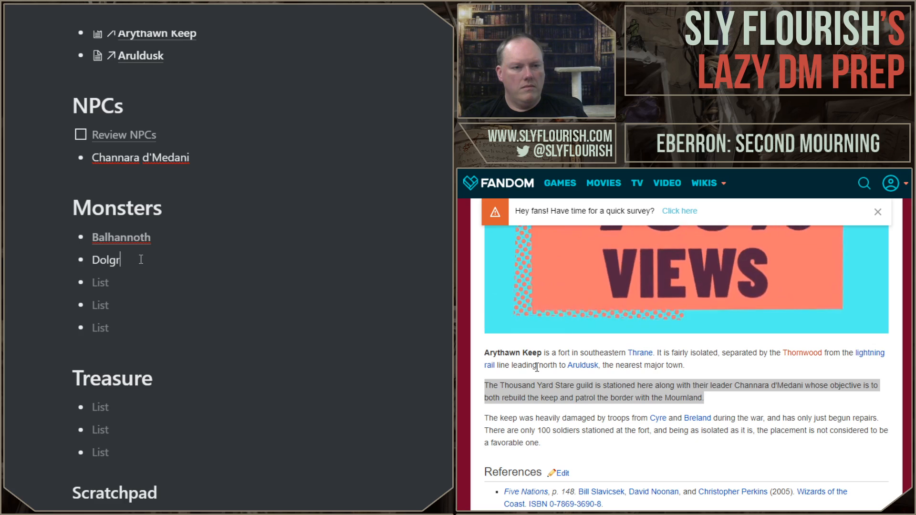
text(im)
key(Return)
text(Do)
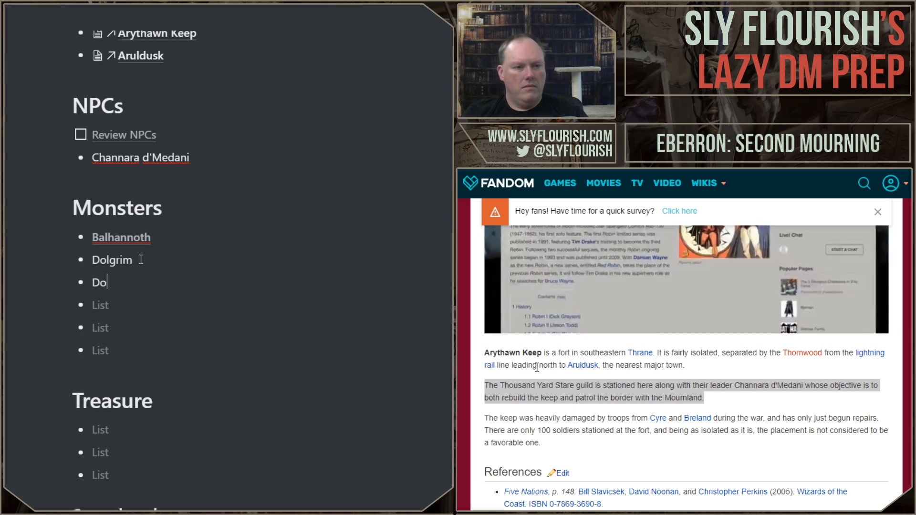
text(lgaunt)
key(Home)
text(https://www.dndbeyond.com/monsters/dolgaunt)
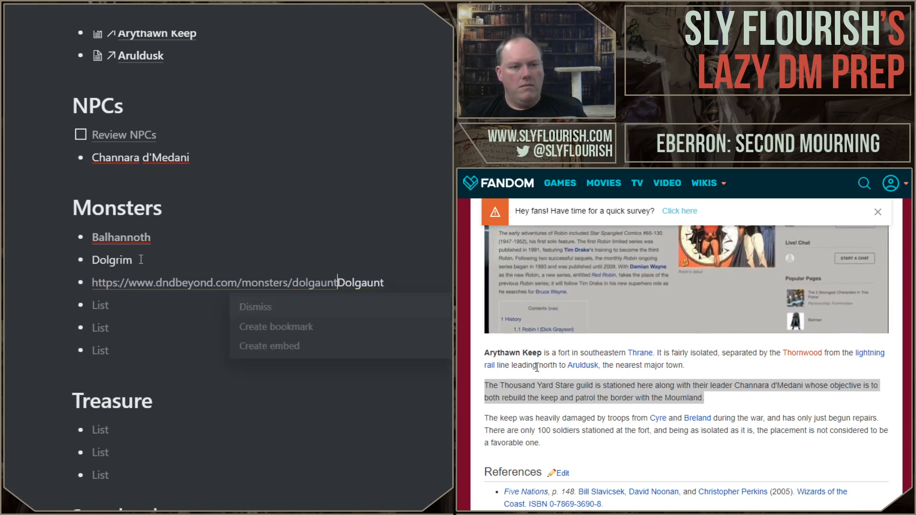
key(ctrl+z)
key(shift+End)
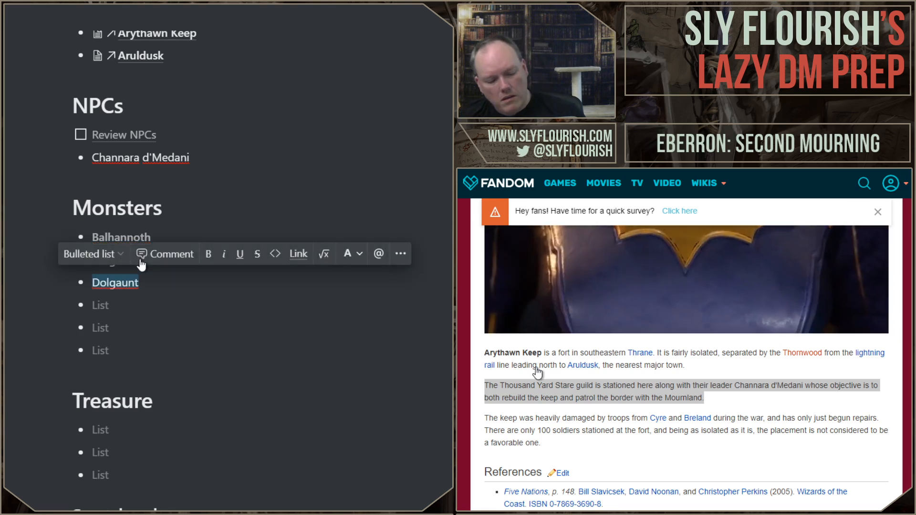
key(ctrl+v)
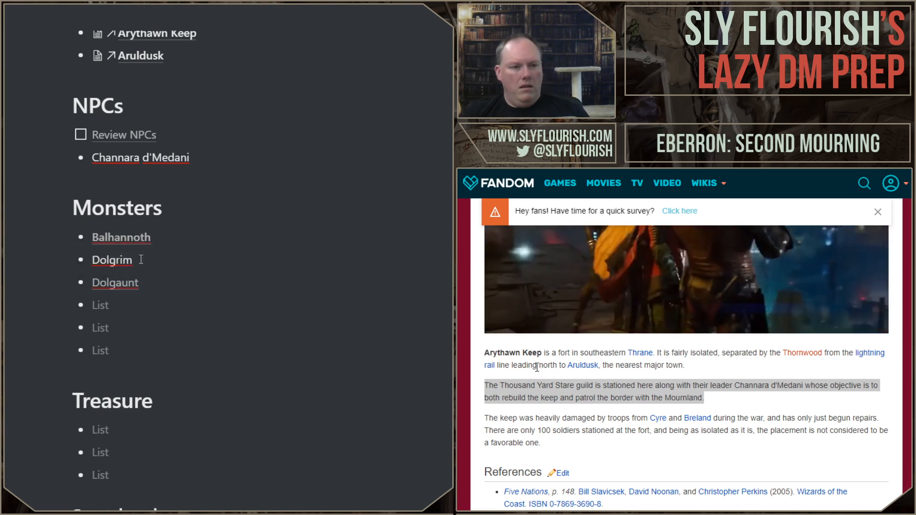
Make the two new monster names plural, as Dolgaunts and Dolgrims
text(s)
key(BackSpace)
key(BackSpace)
text(ts)
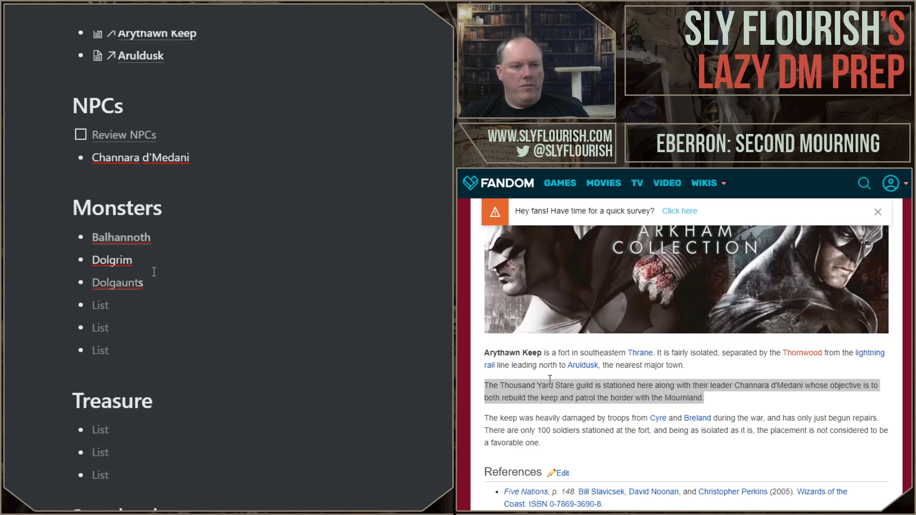
click(138, 264)
text(s)
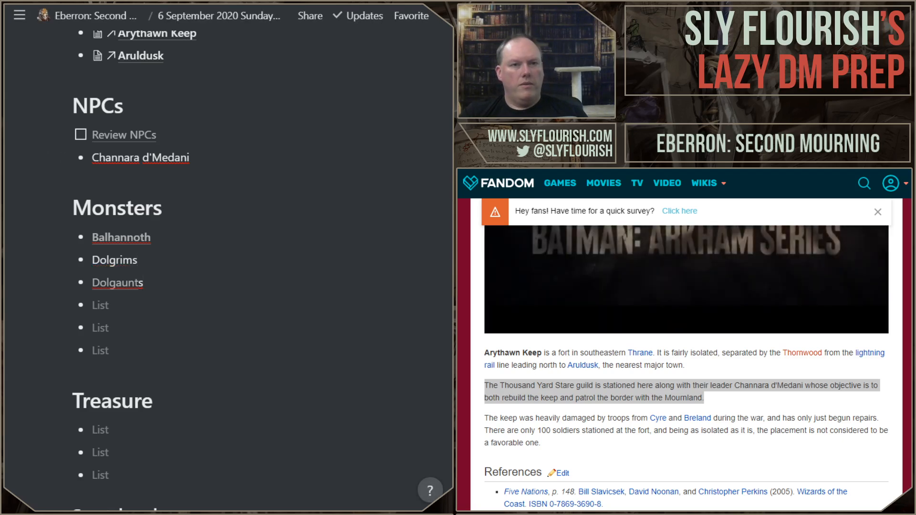
Link Dolgrims in the Monsters list to the D&D Beyond Dolgrim page
key(ctrl+Tab)
key(ctrl+Tab)
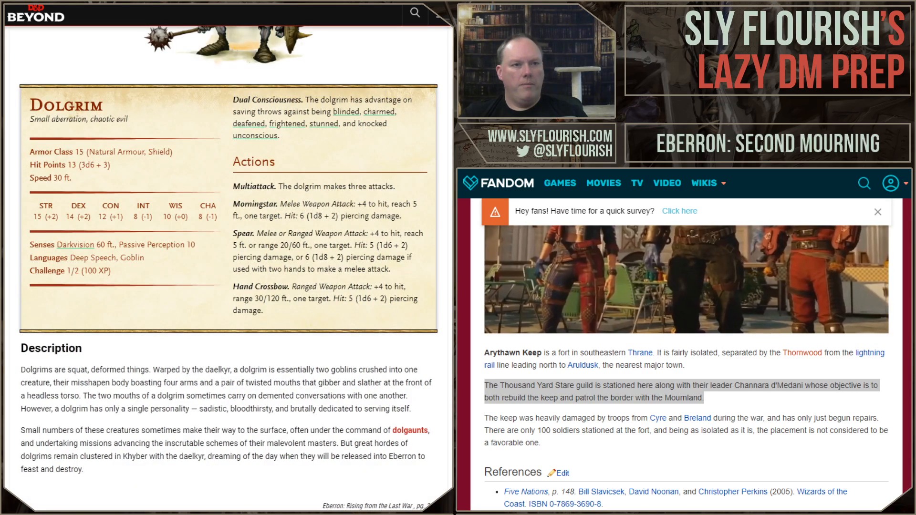
key(ctrl+Tab)
double_click(122, 260)
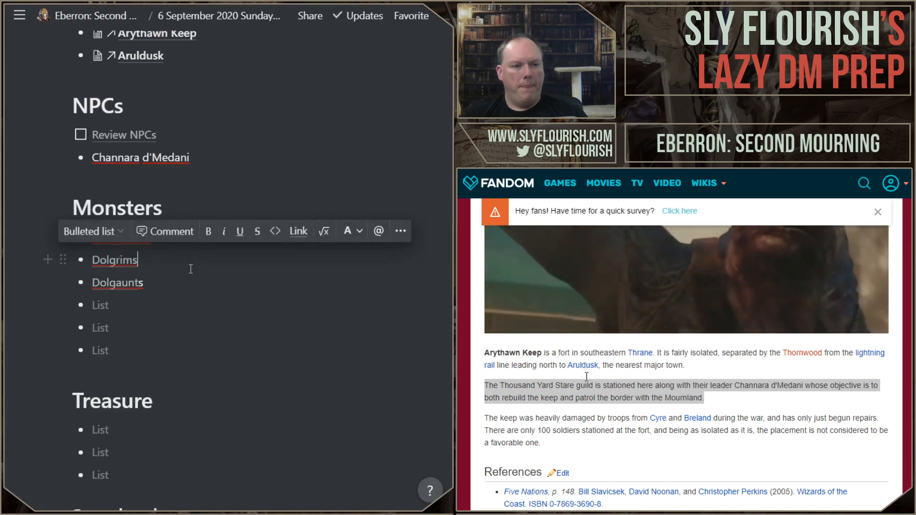
Add Wights below Dolgaunts in the Monsters list and link it to the wight's D&D Beyond page
click(170, 297)
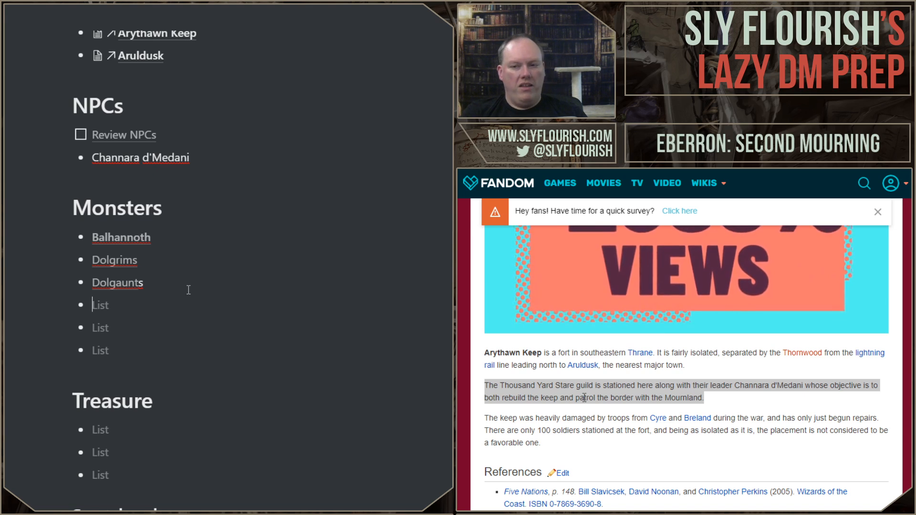
text(Wights)
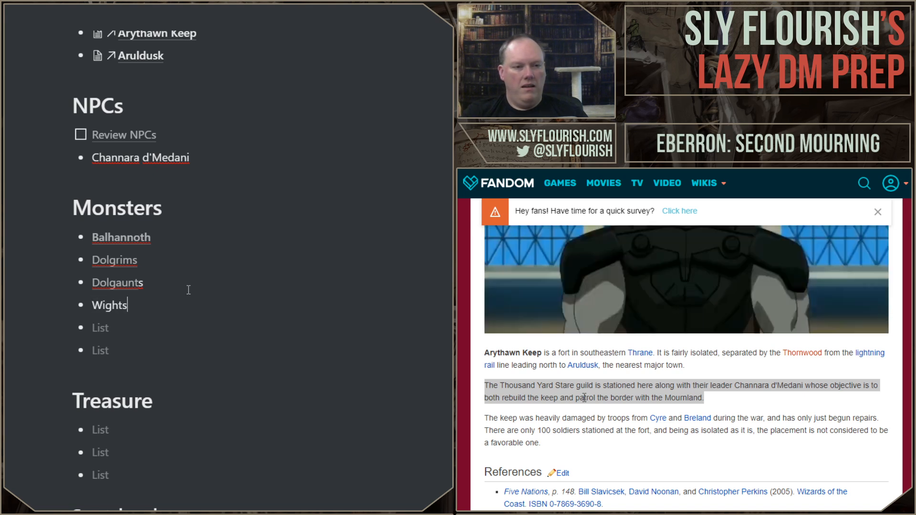
key(ctrl+t)
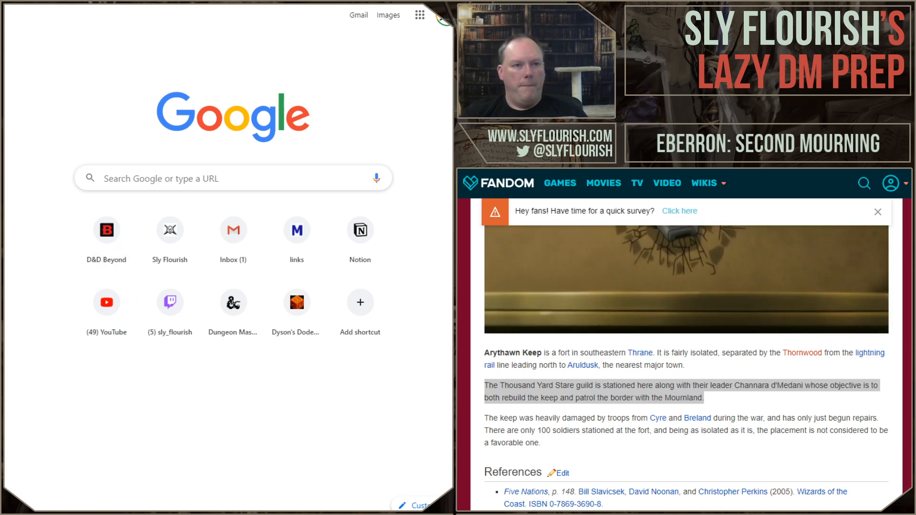
click(109, 2)
text(wight)
key(Return)
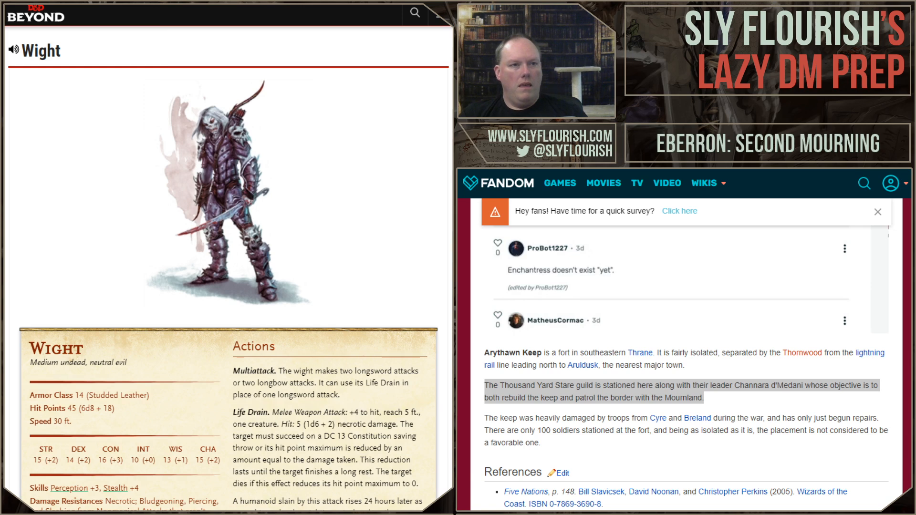
key(alt+Tab)
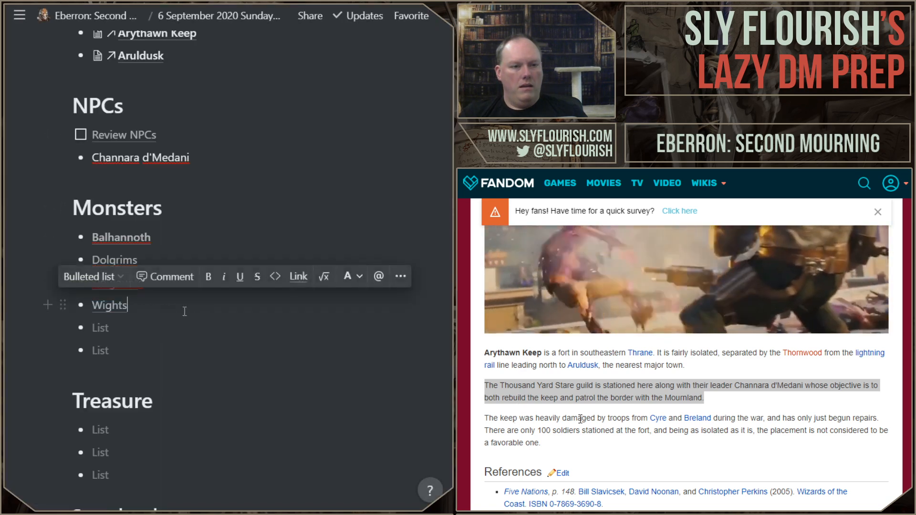
click(196, 323)
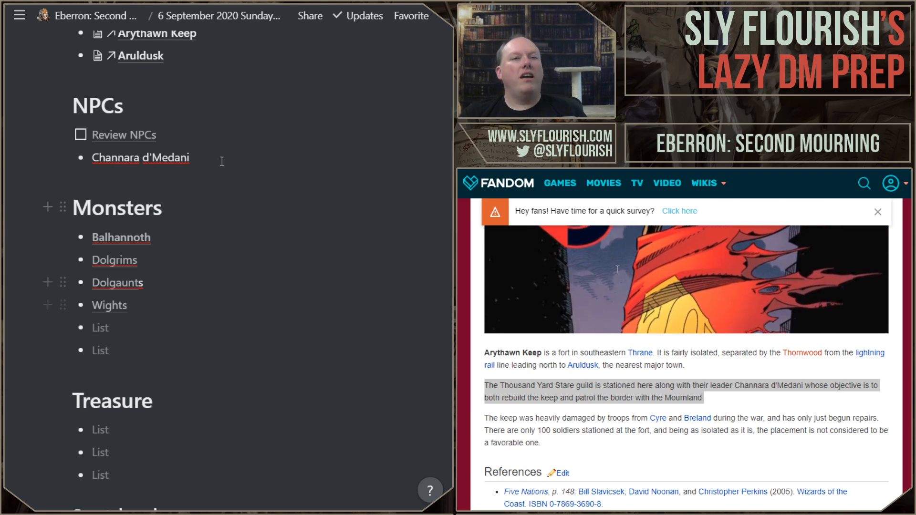
Look up "ghoul" with the quick SRD monster search to view its D&D Beyond entry
key(ctrl+Tab)
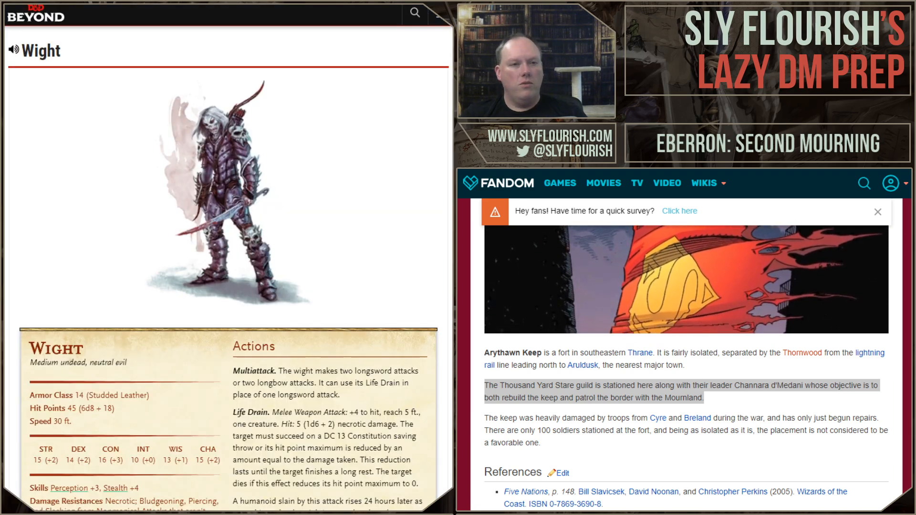
key(ctrl+t)
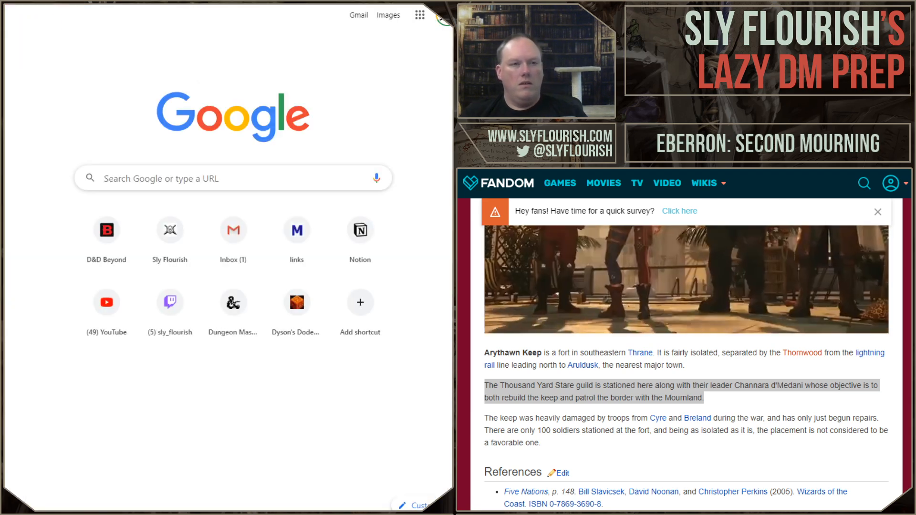
text(ghoul)
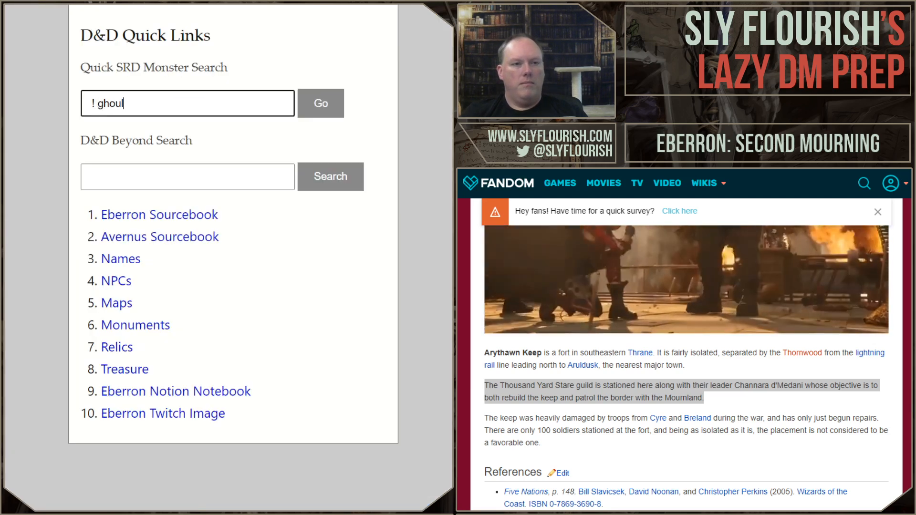
key(Return)
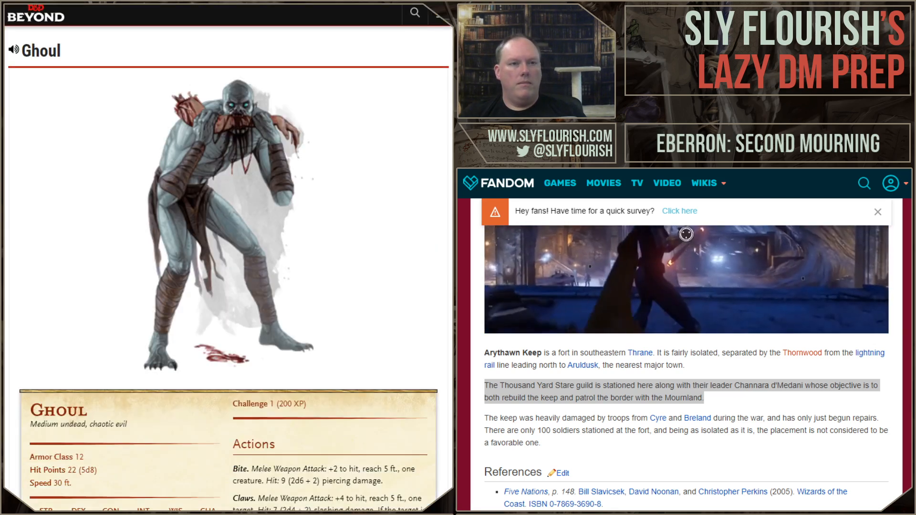
Add Ghouls below Wights in the Monsters list with a link to its D&D Beyond page, and remove the leftover empty bullet
key(ctrl+Tab)
key(ctrl+Tab)
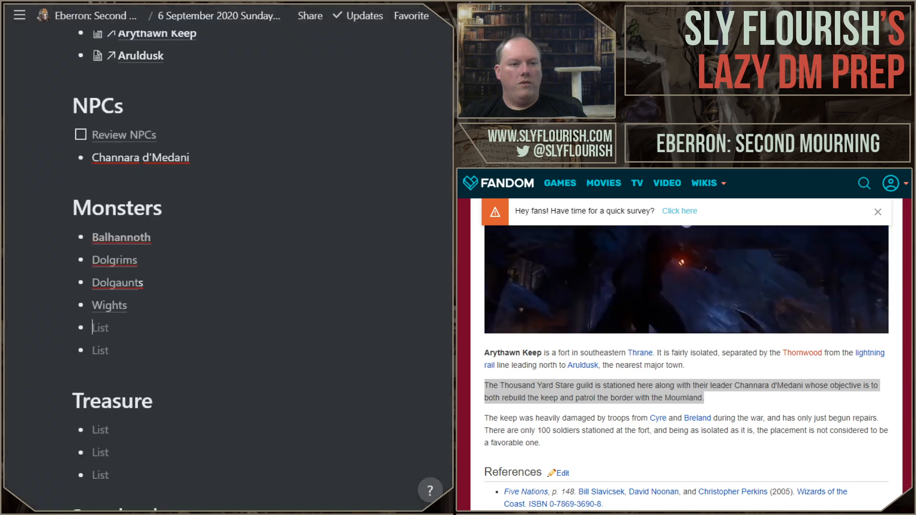
text(Gh)
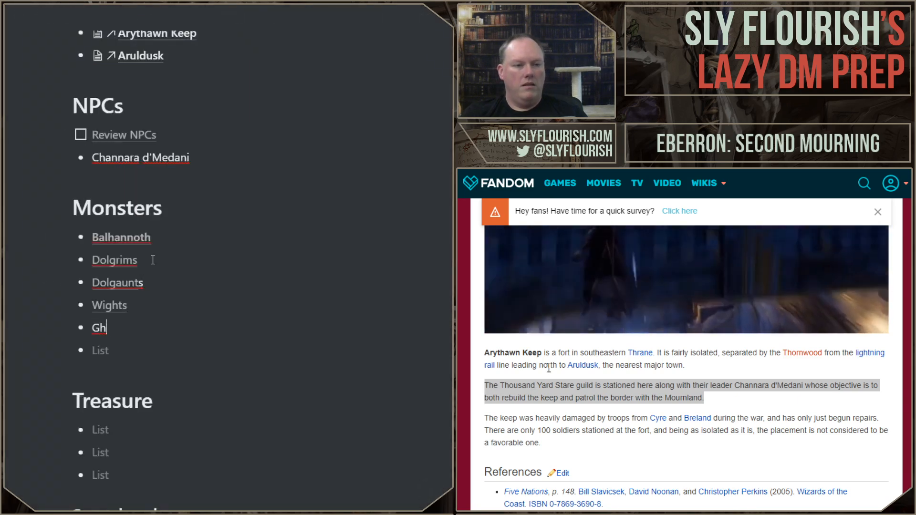
text(jouls)
key(shift+Home)
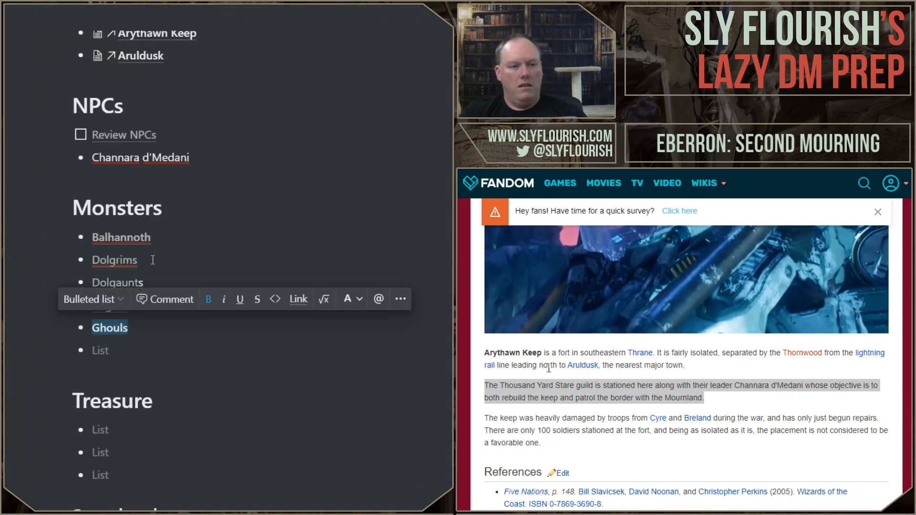
key(End)
key(shift+Home)
key(End)
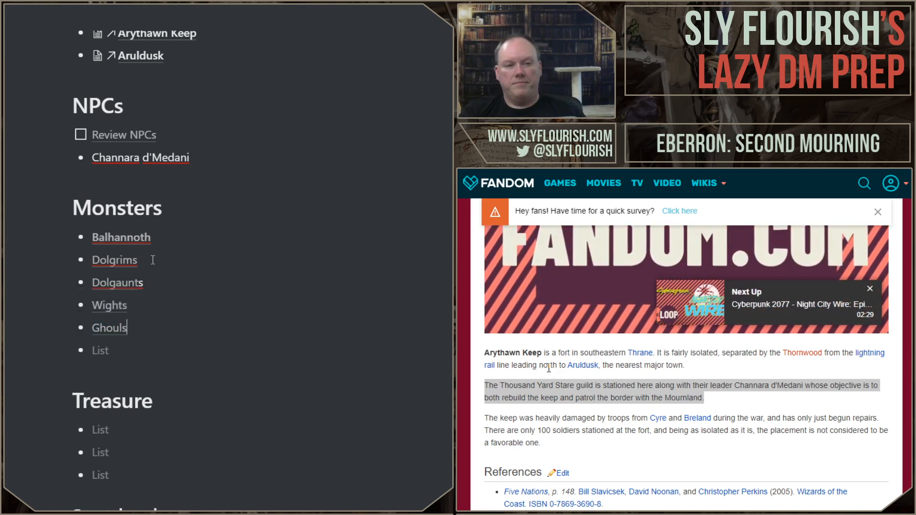
key(BackSpace)
key(BackSpace)
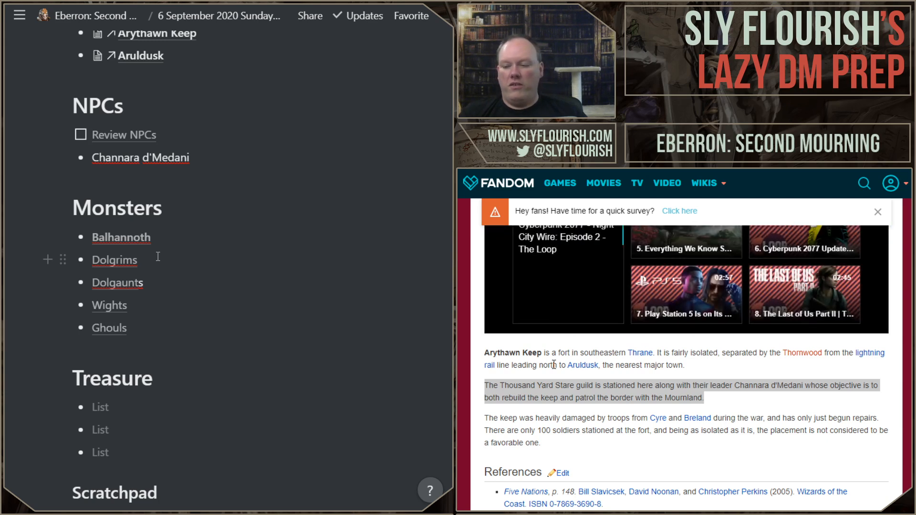
Insert Skeletons as a new bullet between Dolgaunts and Wights in the Monsters list
key(Up)
key(Up)
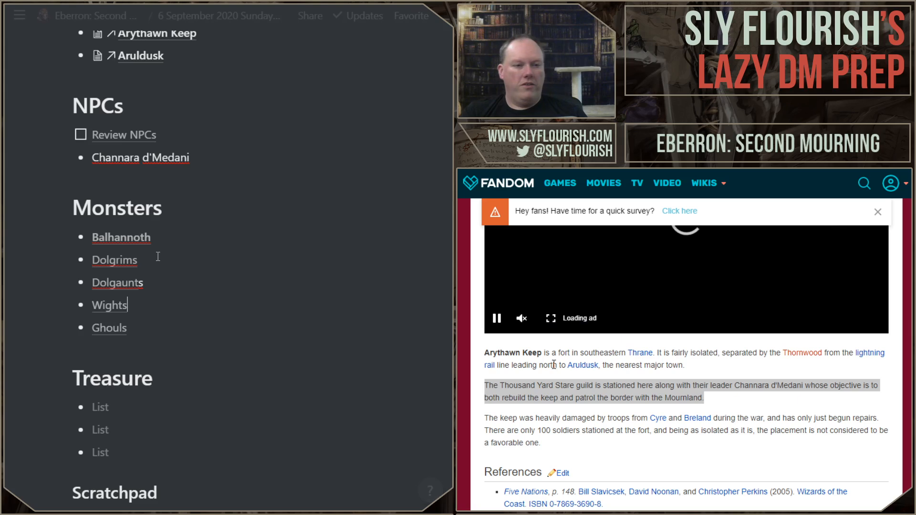
key(Return)
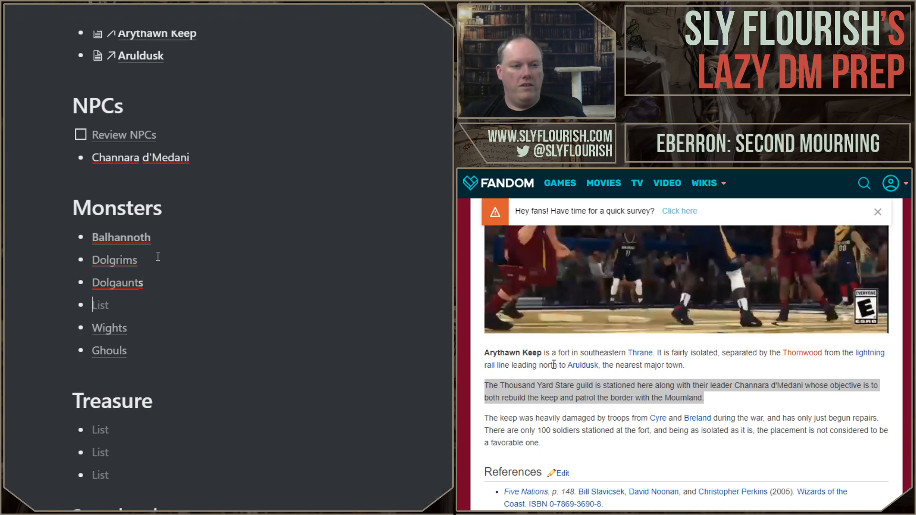
text(Skeletons)
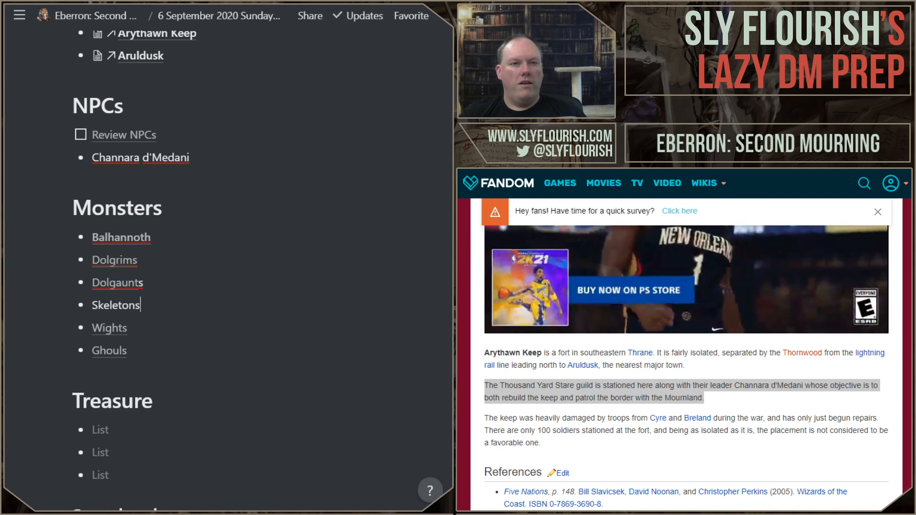
Look up "skeleton" with the quick SRD monster search to open its D&D Beyond entry
key(ctrl+Tab)
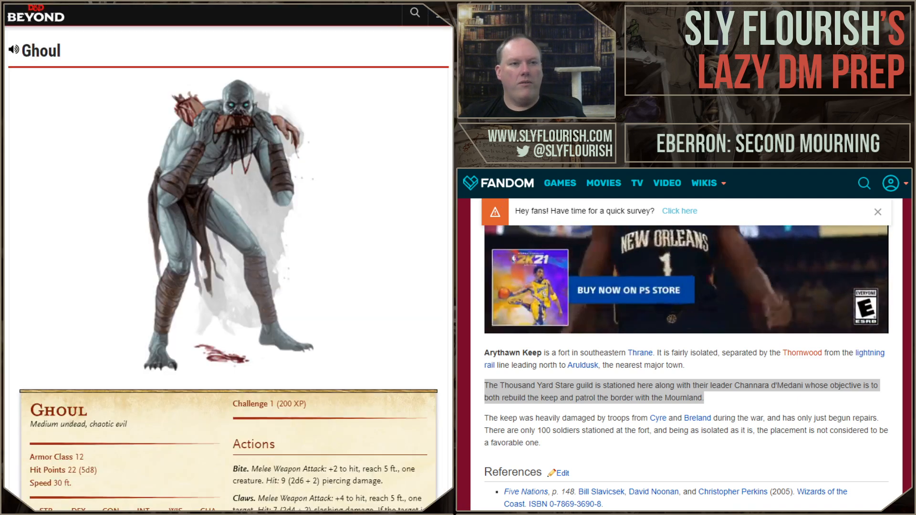
key(ctrl+t)
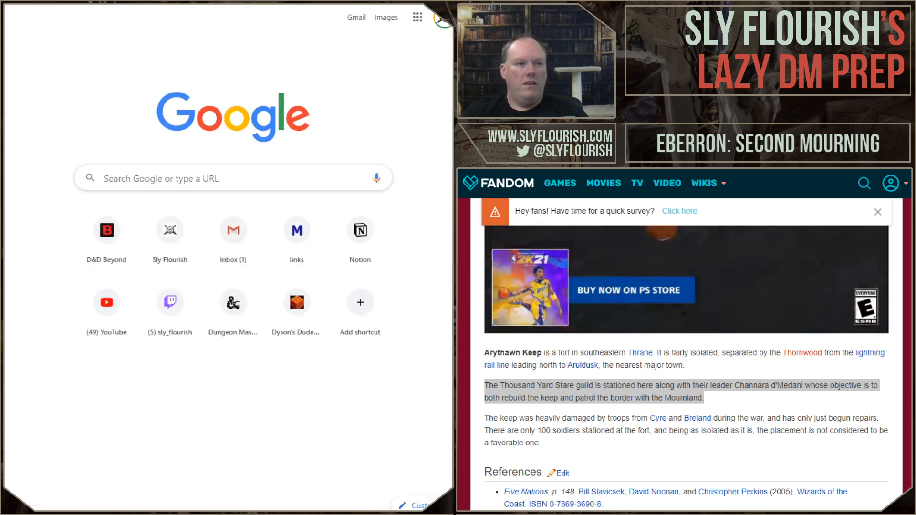
text(! skeleton)
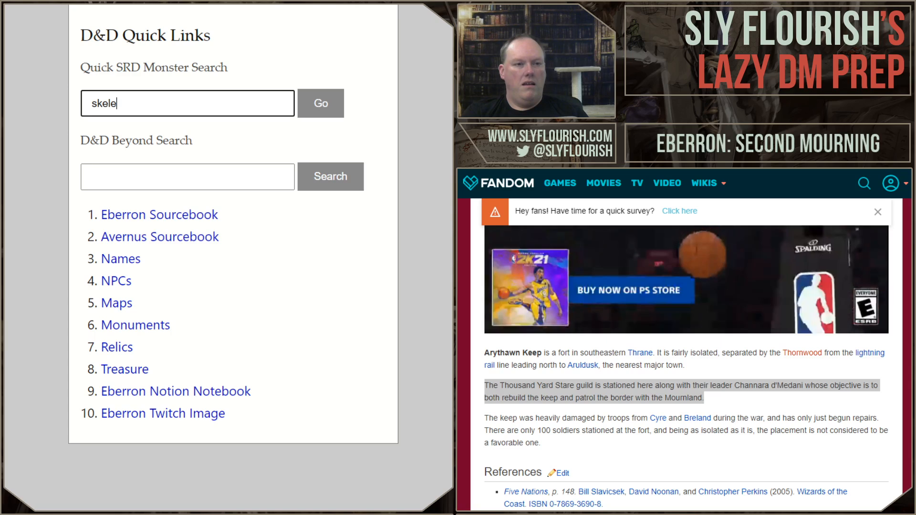
key(Return)
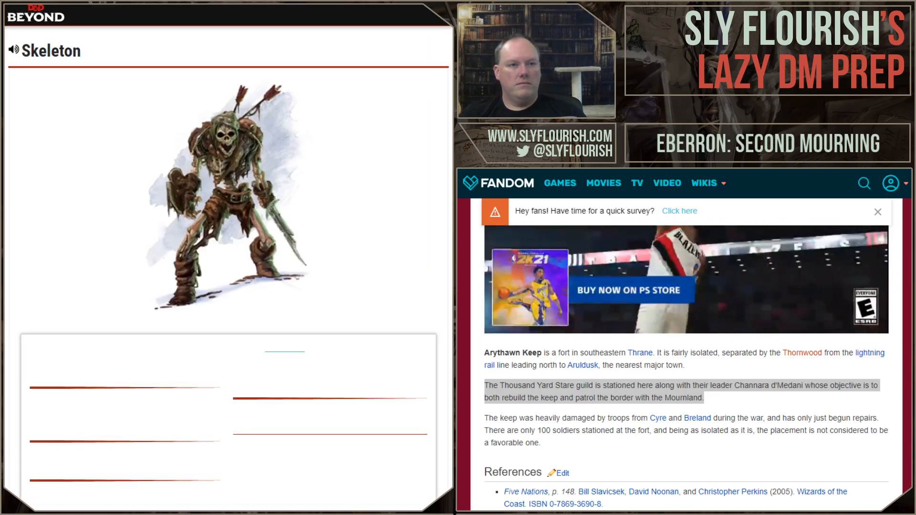
Link Skeletons in the Monsters list to the D&D Beyond Skeleton page
key(ctrl+Tab)
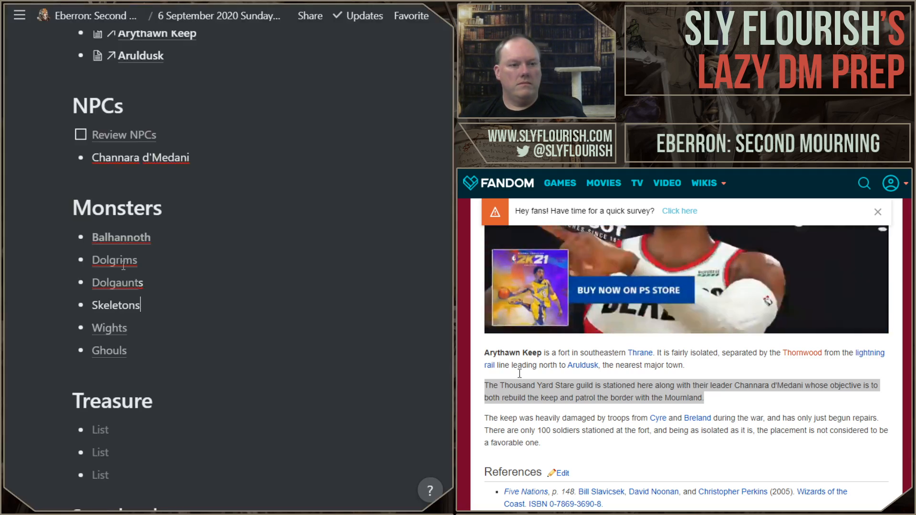
double_click(124, 304)
key(ctrl+v)
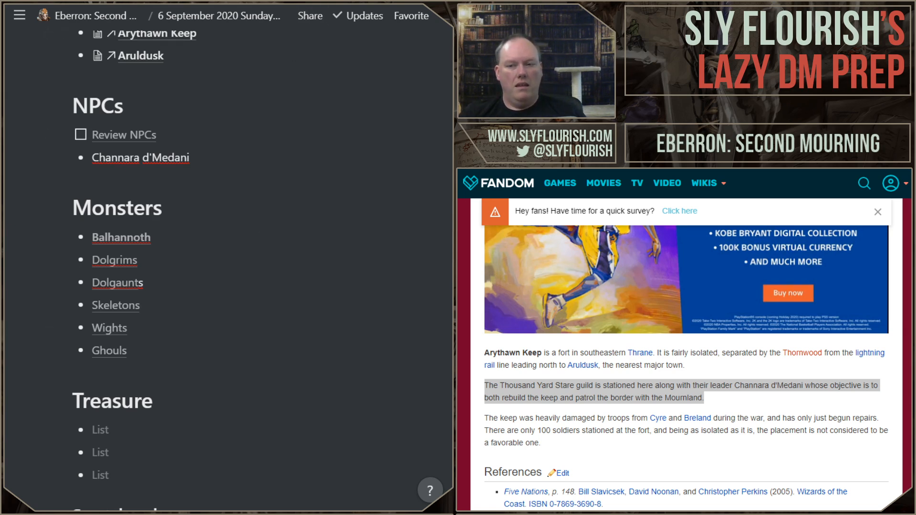
Add Bone Knight as a new bullet below Ghouls in the Monsters list
click(196, 350)
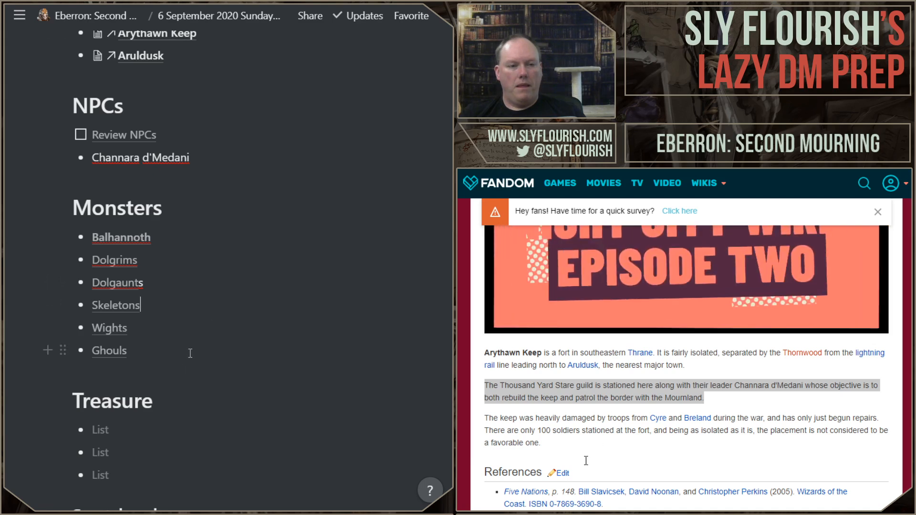
key(Return)
text(Bone )
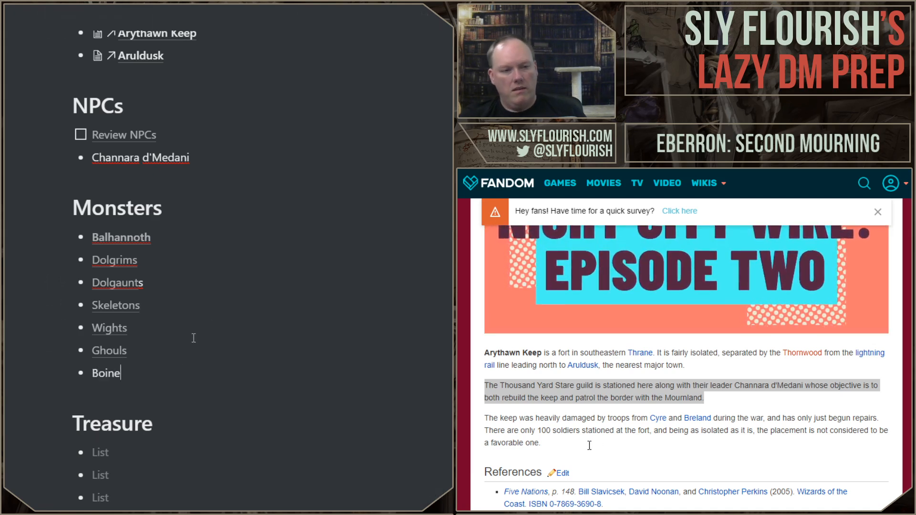
text(Knight)
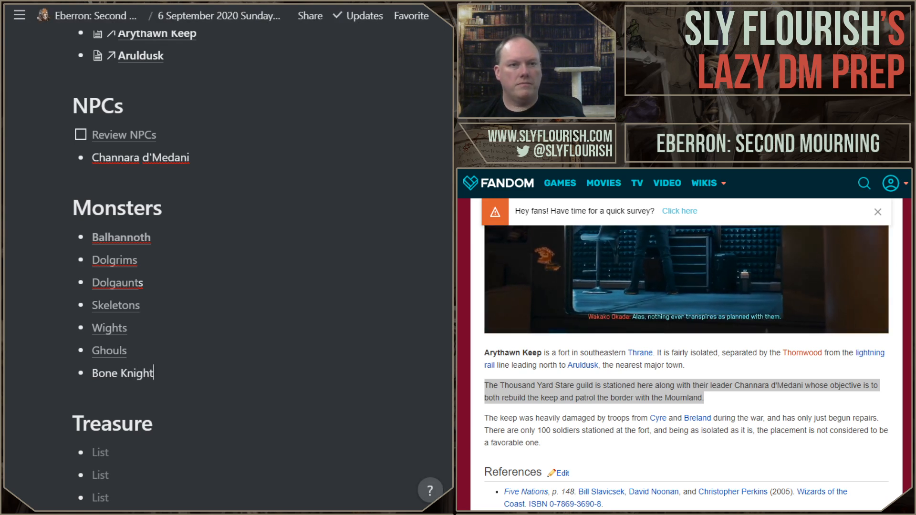
Look up "bone knight" with the quick SRD monster search and review its D&D Beyond stat block
key(ctrl+t)
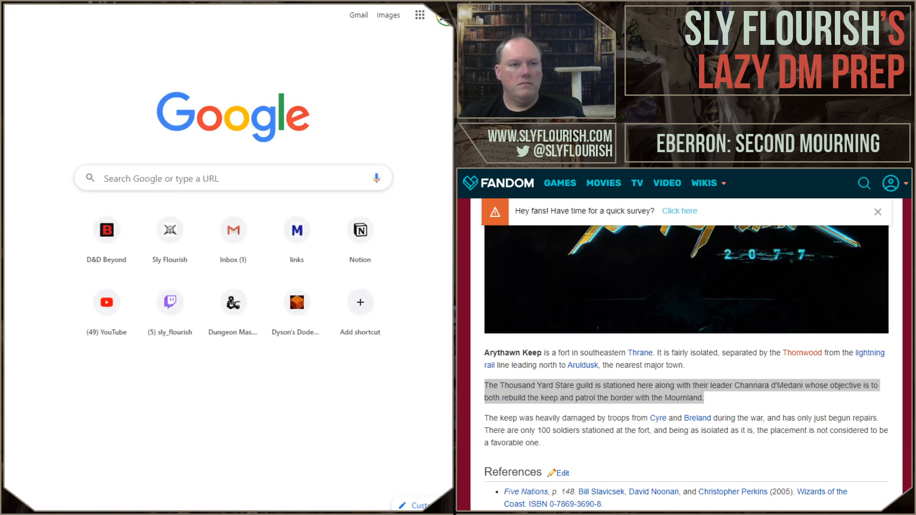
key(Return)
text(bone knight)
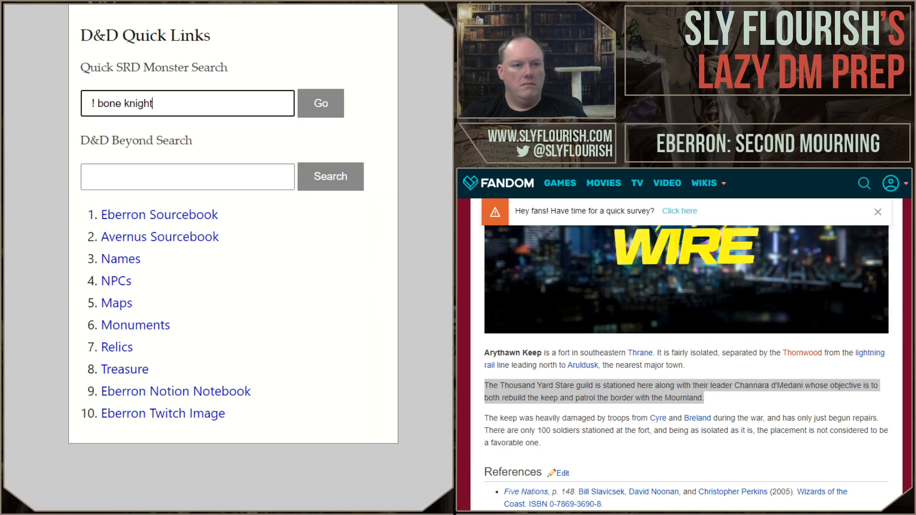
key(Return)
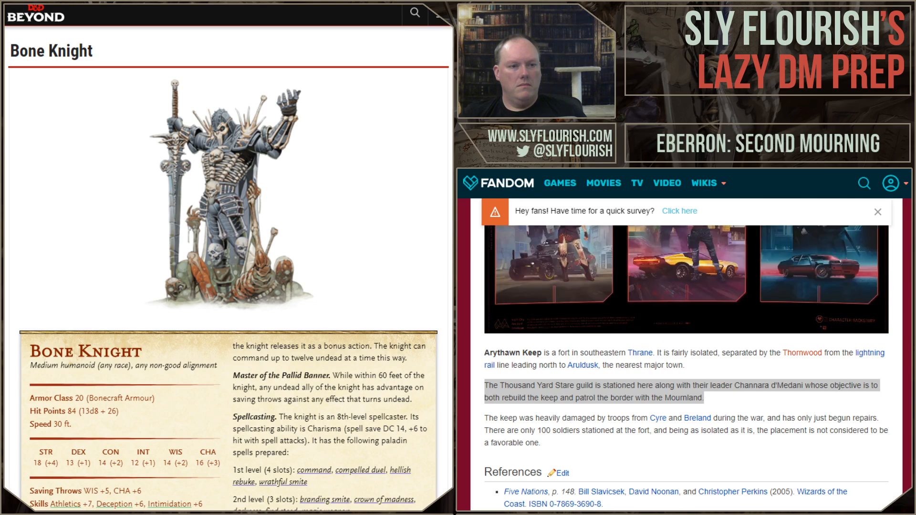
scroll(152, 117, down, 5)
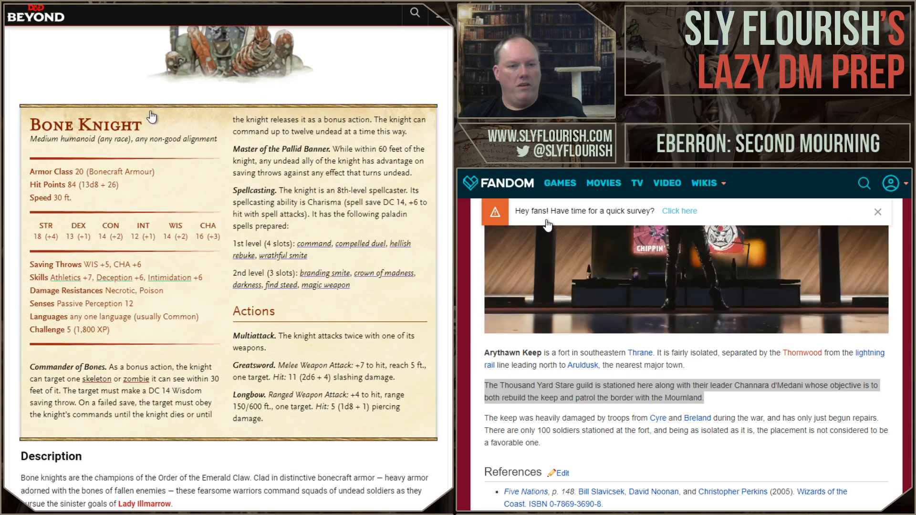
scroll(152, 117, up, 5)
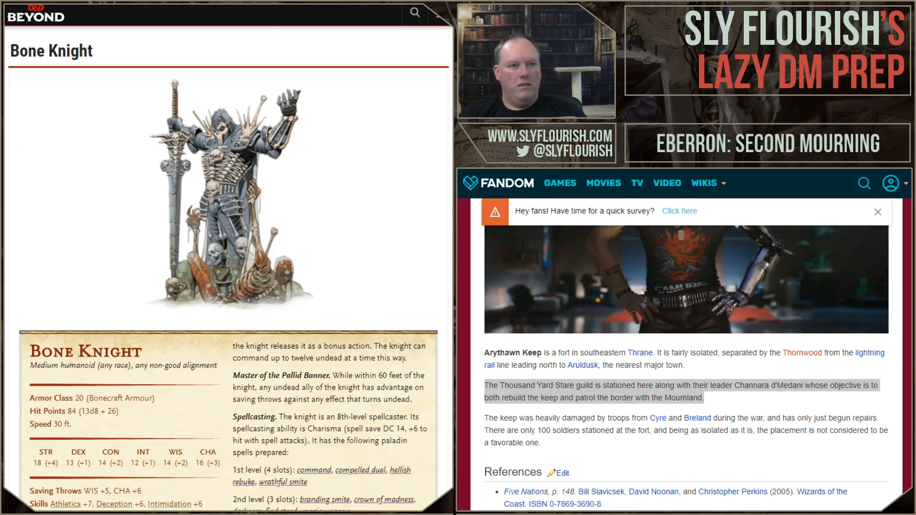
Link Bone Knight in the Monsters list to its D&D Beyond page and add an empty bullet below it
key(ctrl+shift+Tab)
key(ctrl+shift+Tab)
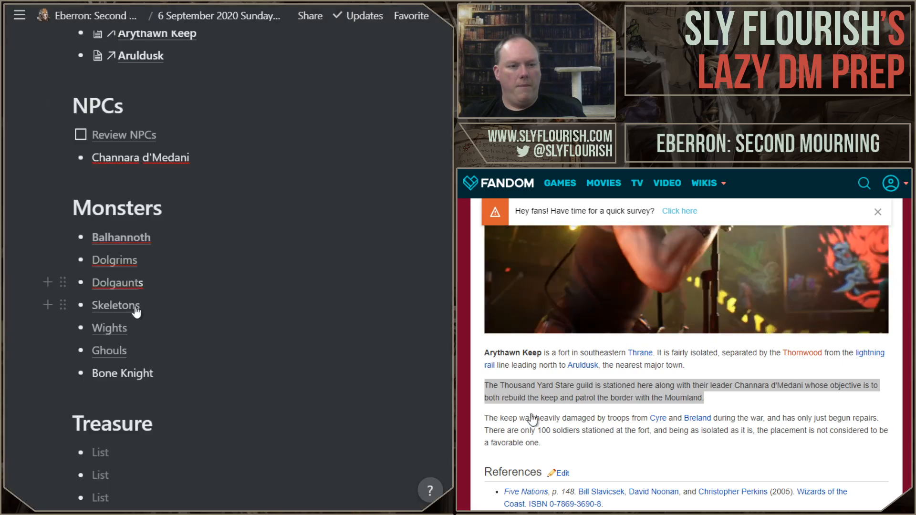
drag(155, 374, 93, 375)
key(ctrl+v)
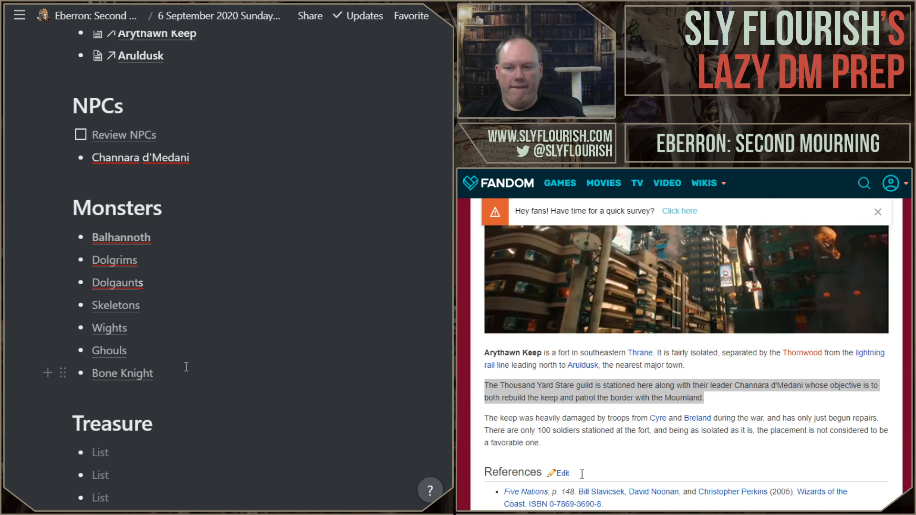
key(Return)
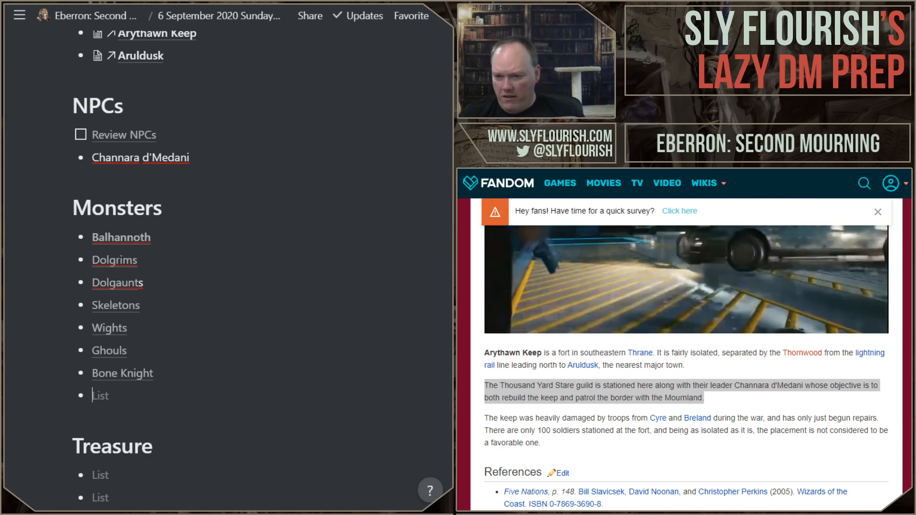
Search D&D Beyond for "karrnath", limit the results to monsters, and open the Lady Illmarrow entry
click(251, 4)
click(413, 13)
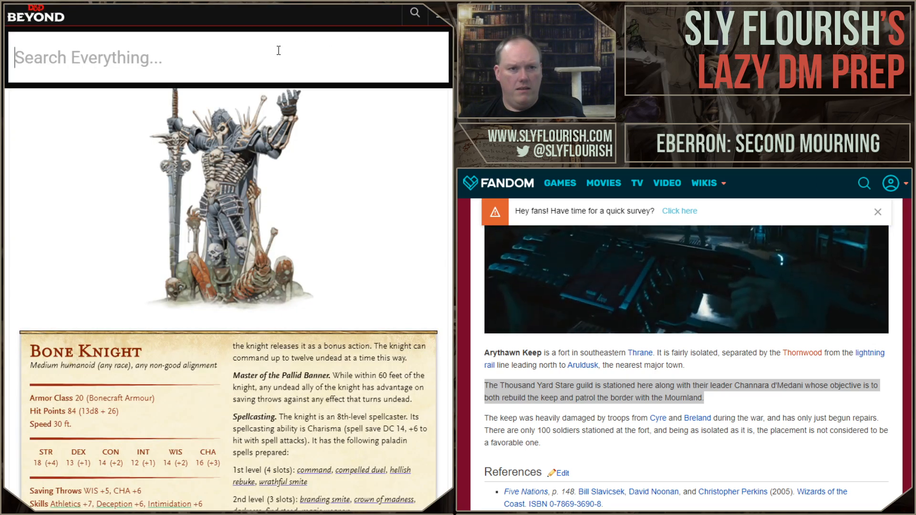
text(karrnath)
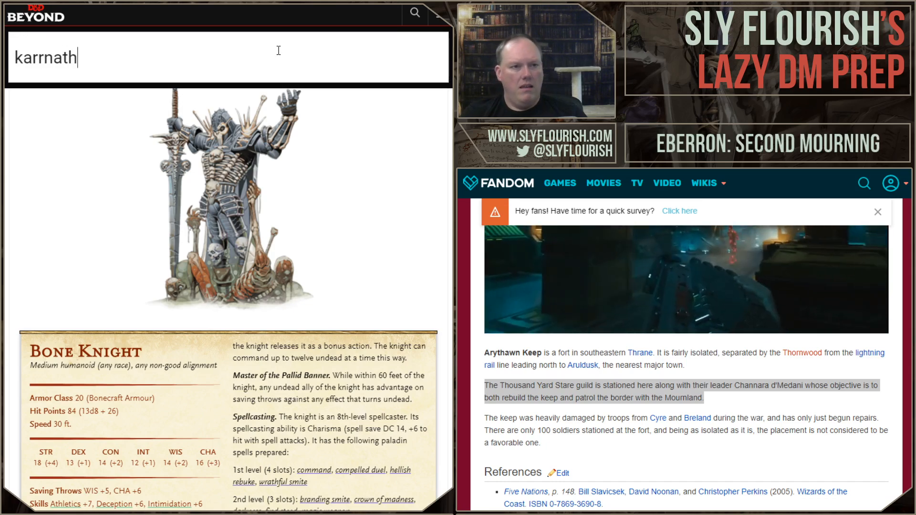
key(Return)
click(336, 123)
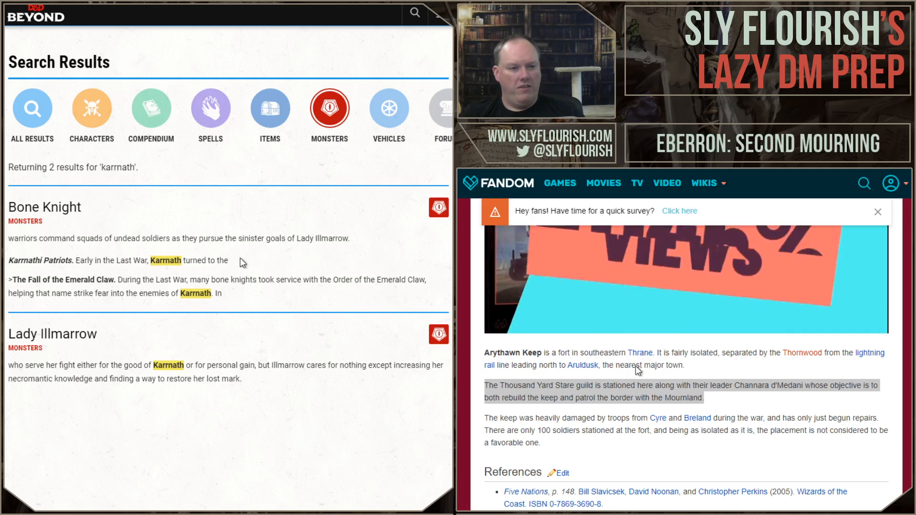
click(84, 337)
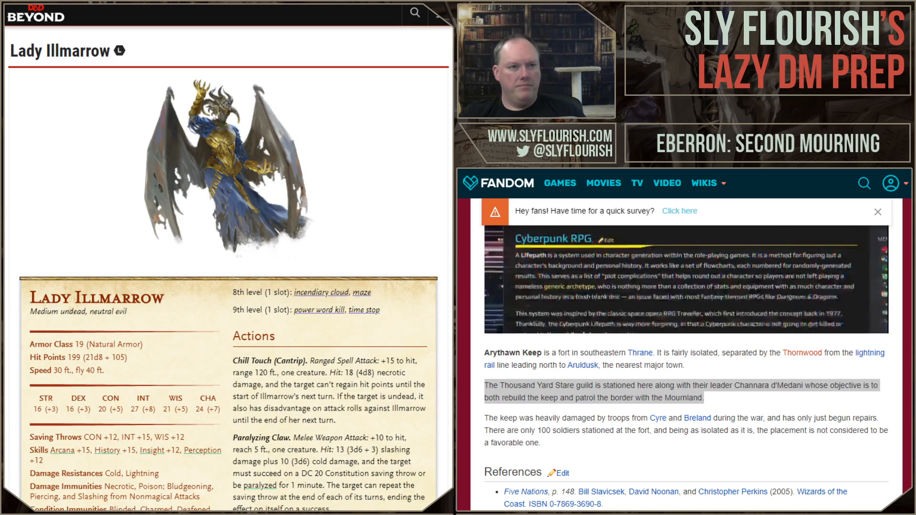
Enter Lady Illmarrow in the empty bullet below Bone Knight and link it to her D&D Beyond page
key(alt+Tab)
text(Lady )
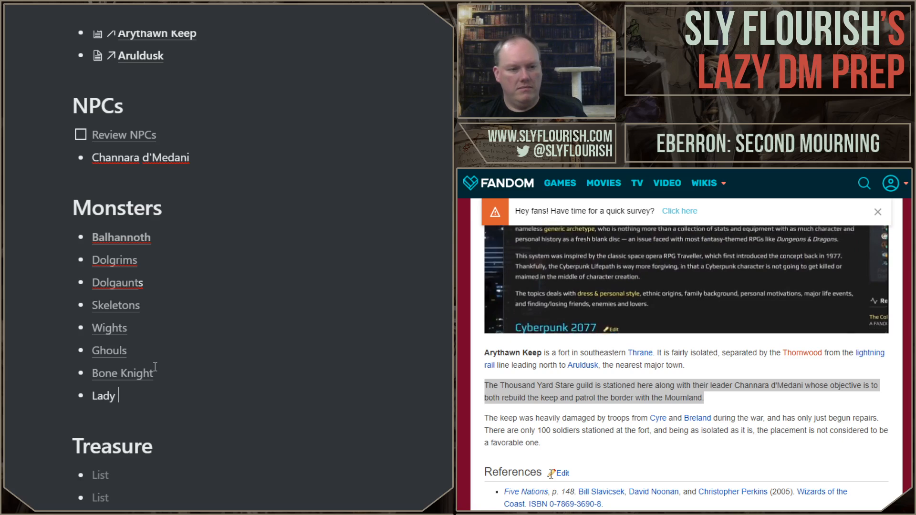
text(Illmarrow)
key(ctrl+shift+Left)
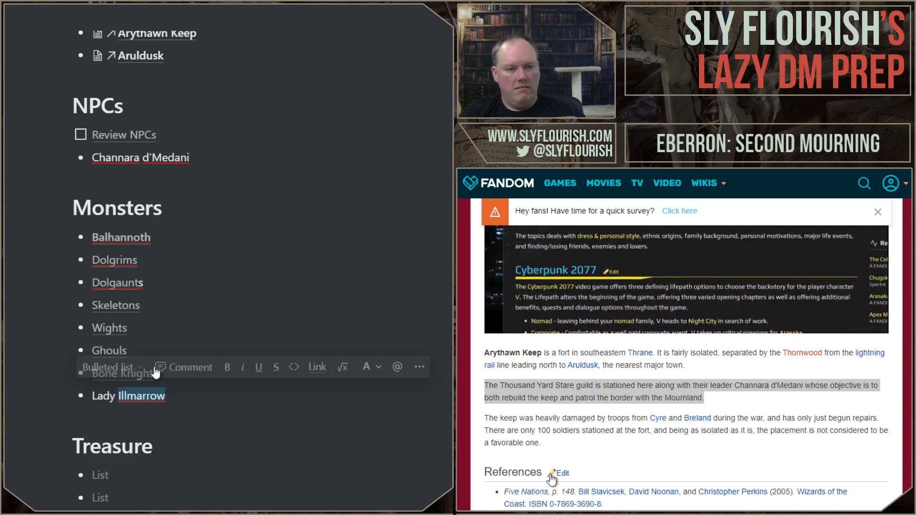
key(ctrl+shift+Left)
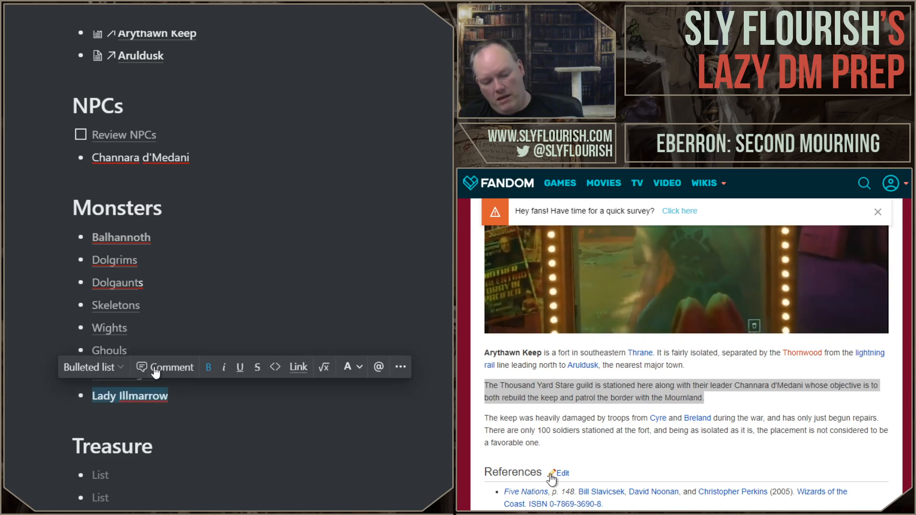
key(Right)
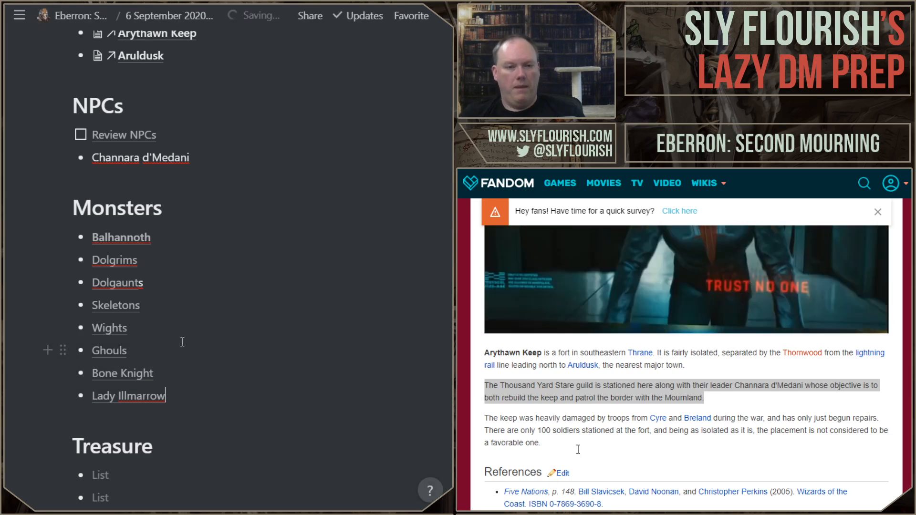
scroll(229, 315, down, 3)
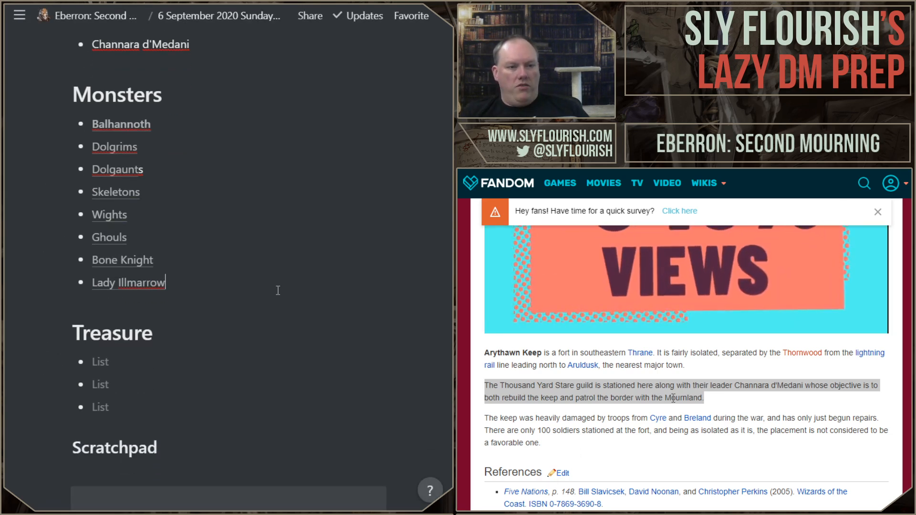
scroll(278, 290, up, 3)
scroll(277, 291, down, 6)
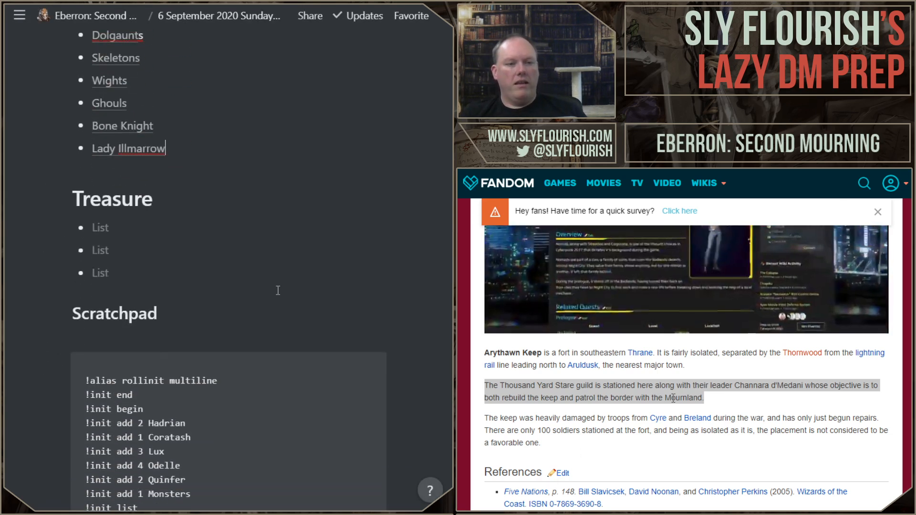
Review the session notes from the strong start, scenes and secrets through the locations, NPCs, monsters and empty treasure list
scroll(278, 290, down, 1)
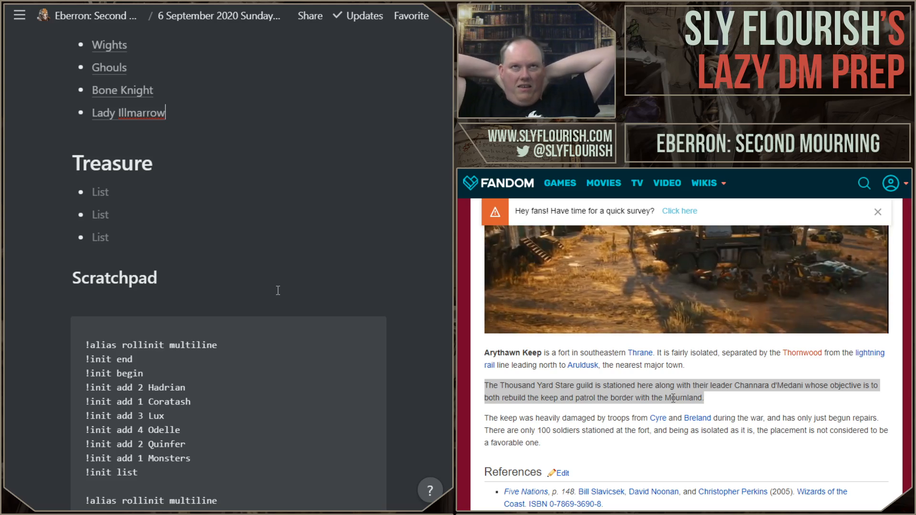
scroll(276, 267, up, 10)
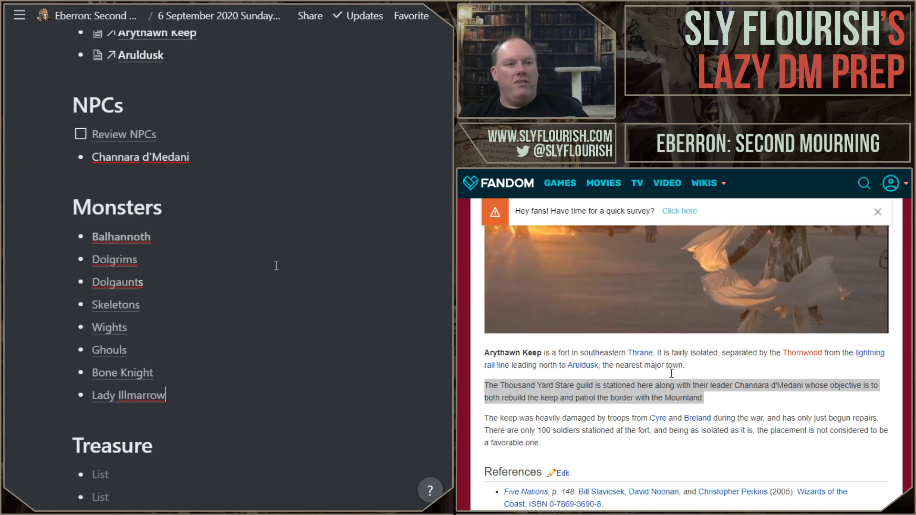
scroll(269, 257, up, 8)
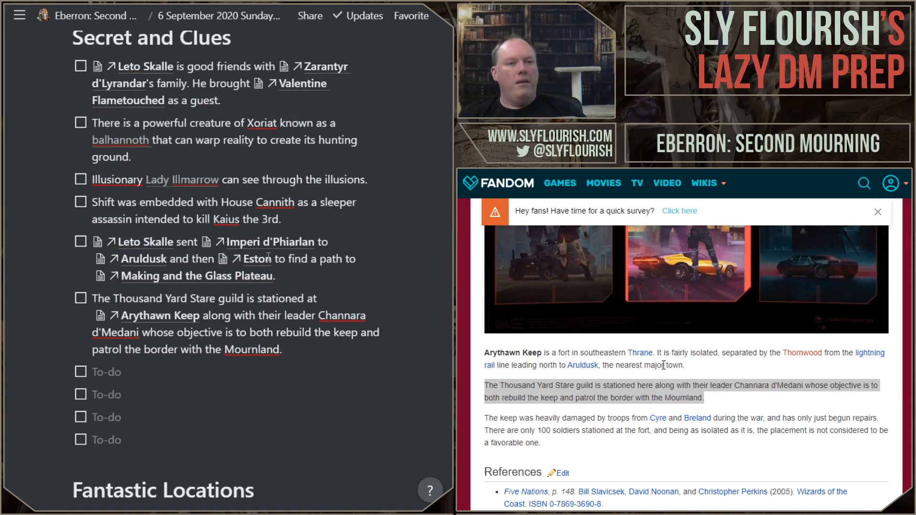
scroll(269, 257, up, 3)
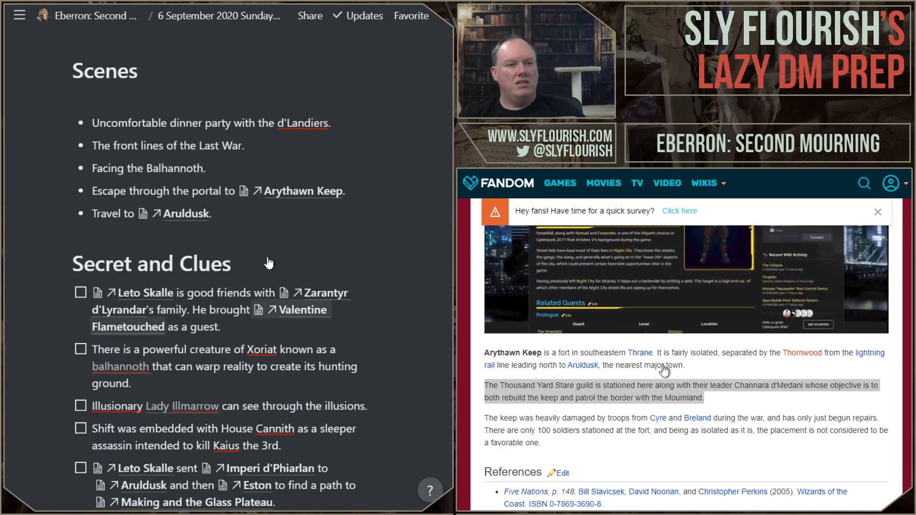
scroll(267, 260, down, 3)
scroll(269, 257, up, 8)
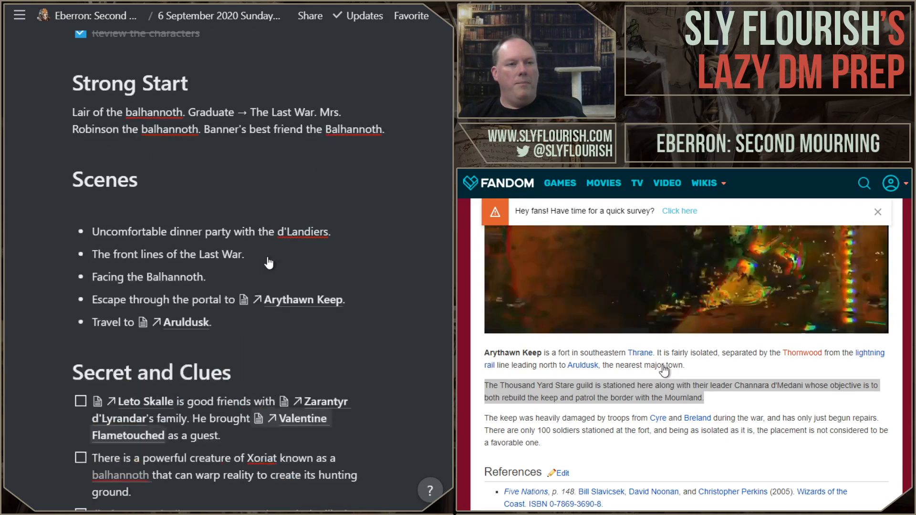
scroll(269, 257, up, 3)
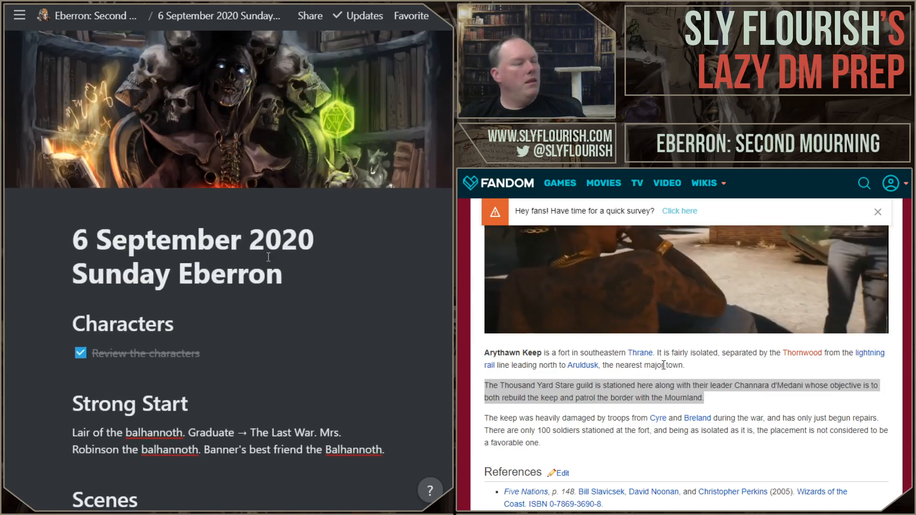
scroll(269, 257, down, 5)
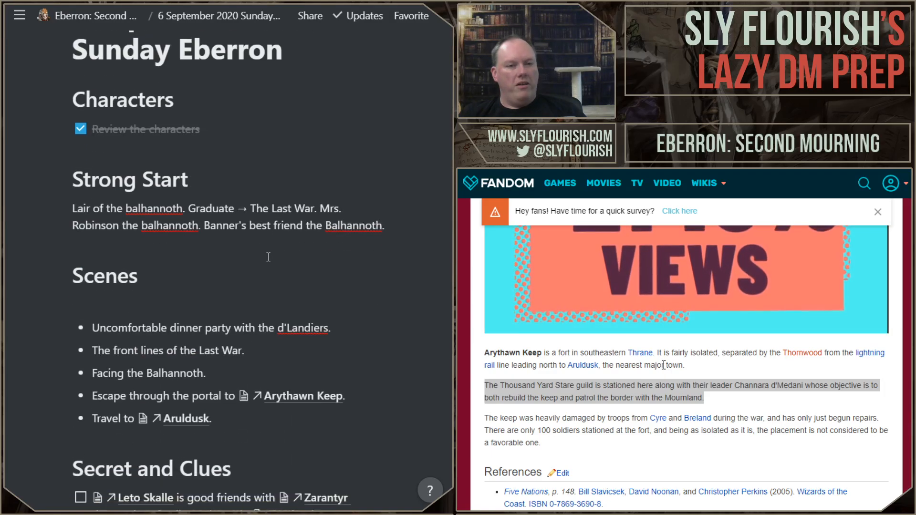
scroll(269, 257, up, 1)
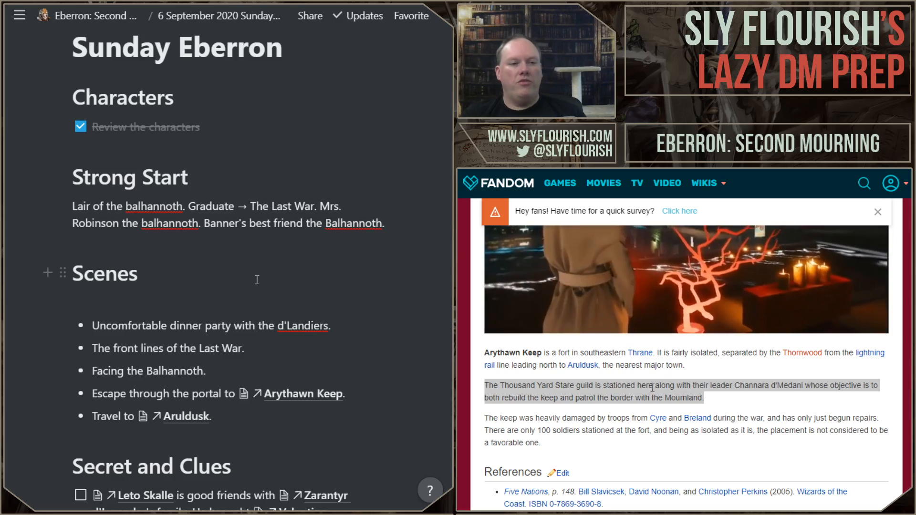
scroll(257, 280, down, 10)
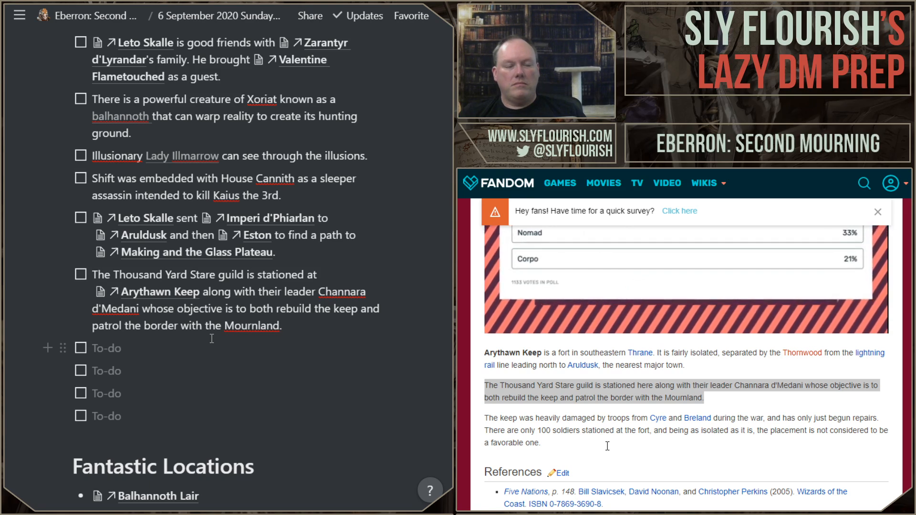
scroll(212, 338, down, 10)
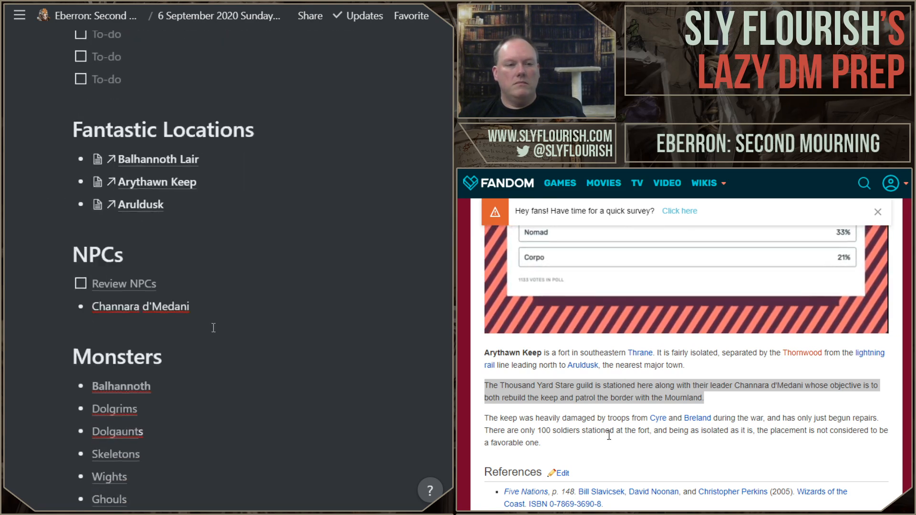
scroll(213, 328, down, 3)
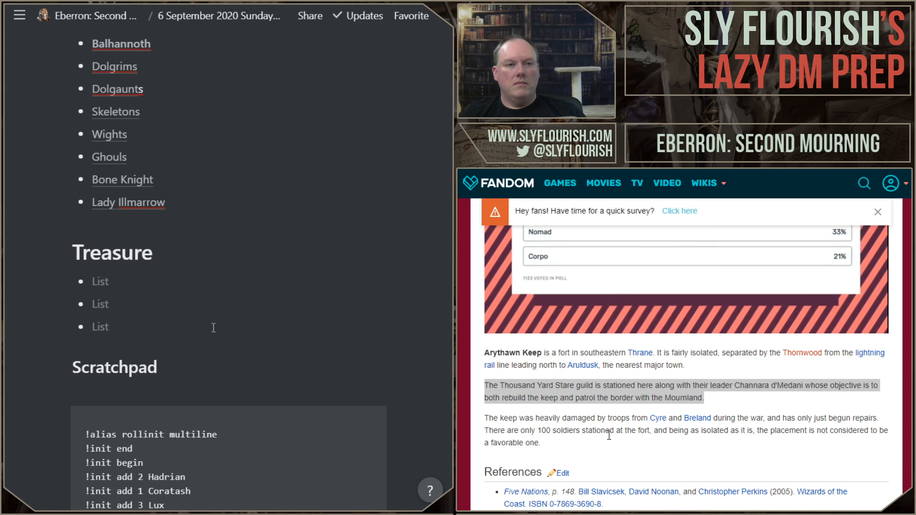
scroll(176, 314, up, 1)
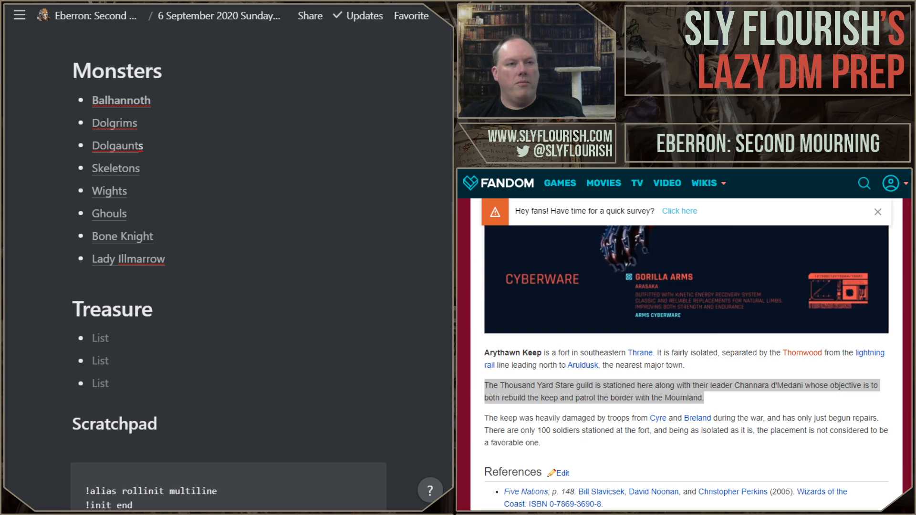
scroll(306, 111, up, 20)
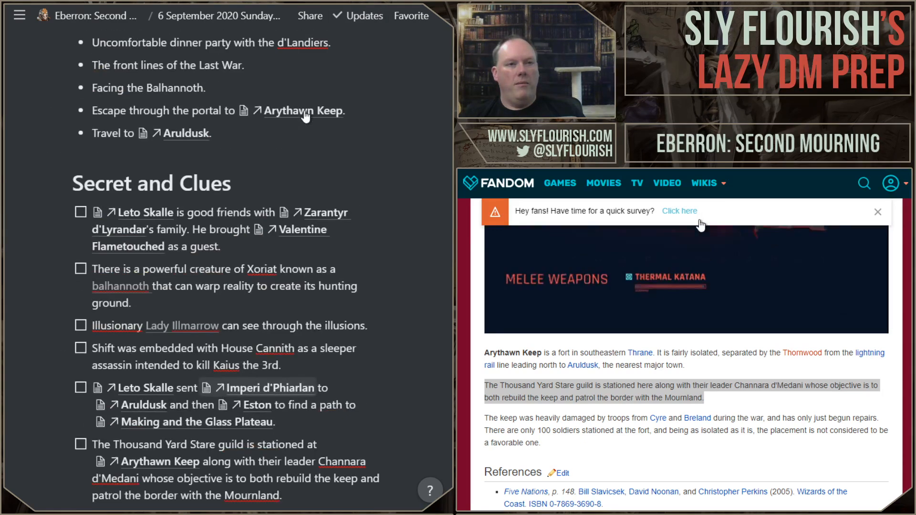
Open the Sunday Characters page of the Eberron: Second Mourning campaign in a new browser tab
key(ctrl+t)
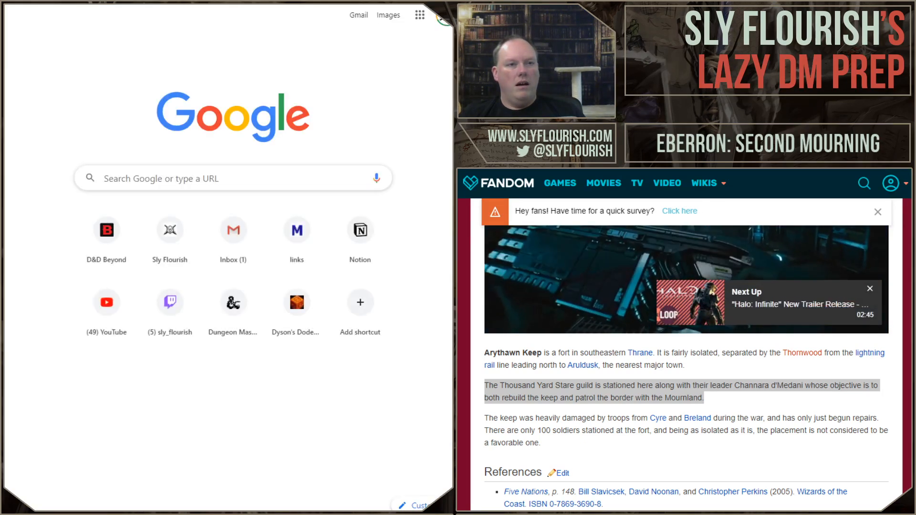
click(172, 392)
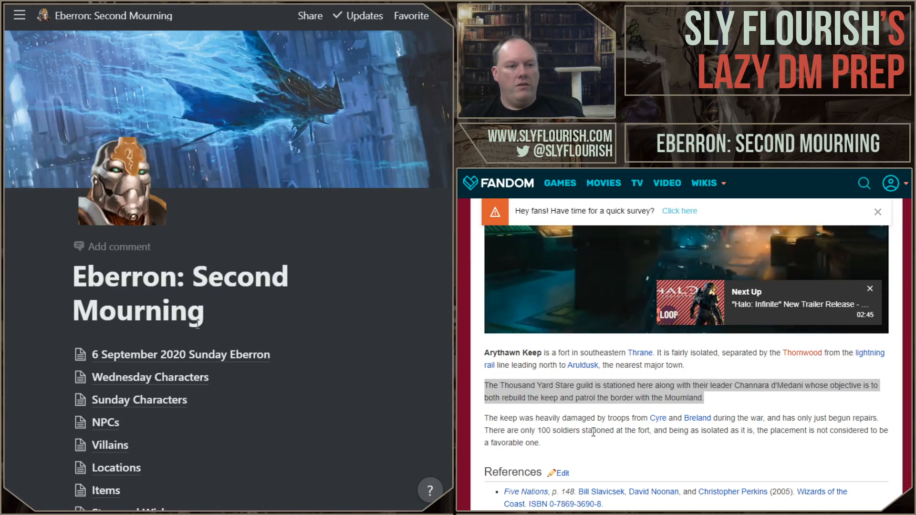
click(155, 401)
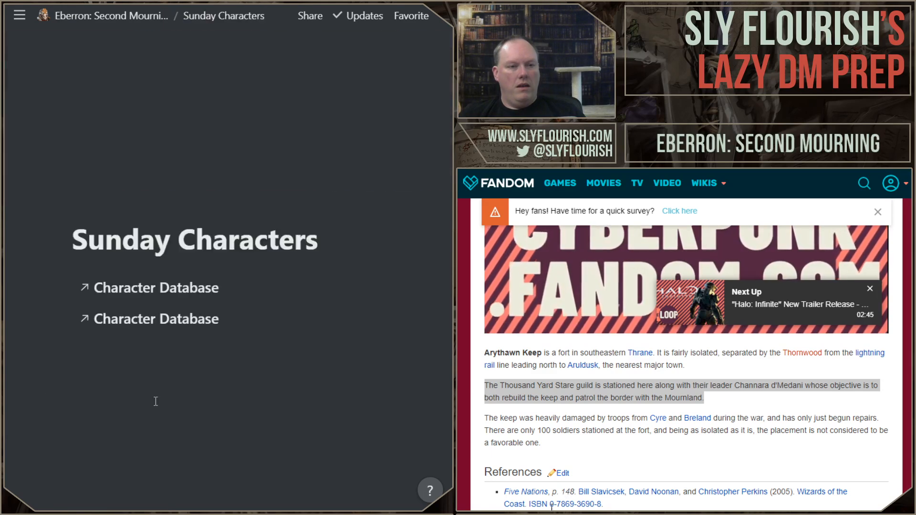
Open Zarantyr d'Lyrandar's entry in the Character Database and follow its link to the D&D Beyond character sheet
scroll(293, 365, down, 5)
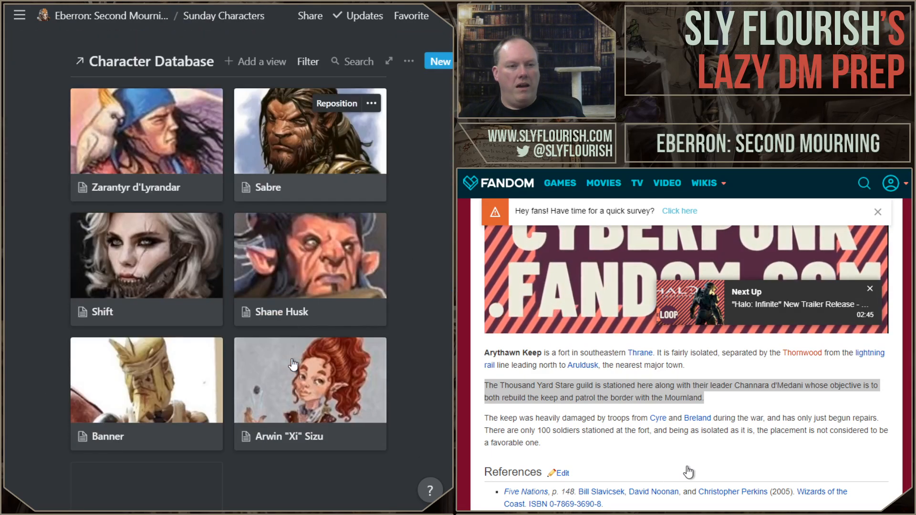
click(122, 138)
scroll(172, 165, down, 3)
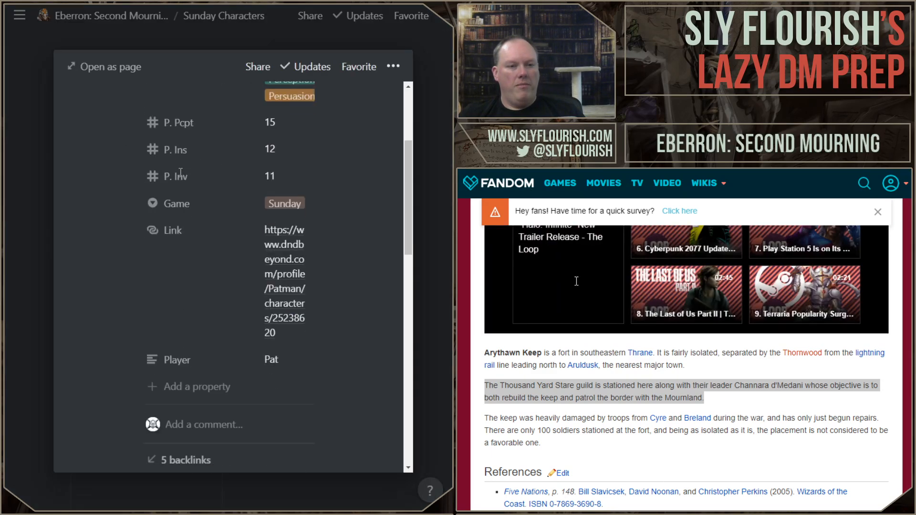
click(286, 315)
click(128, 315)
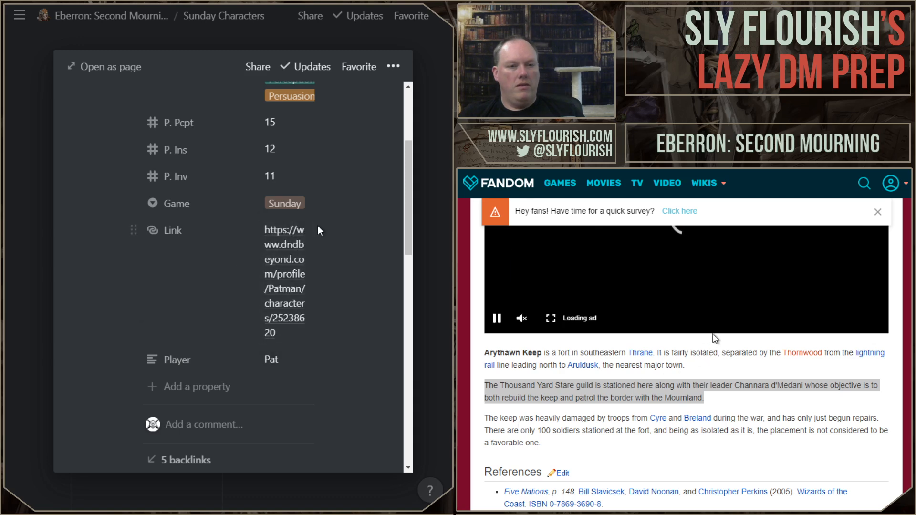
click(303, 228)
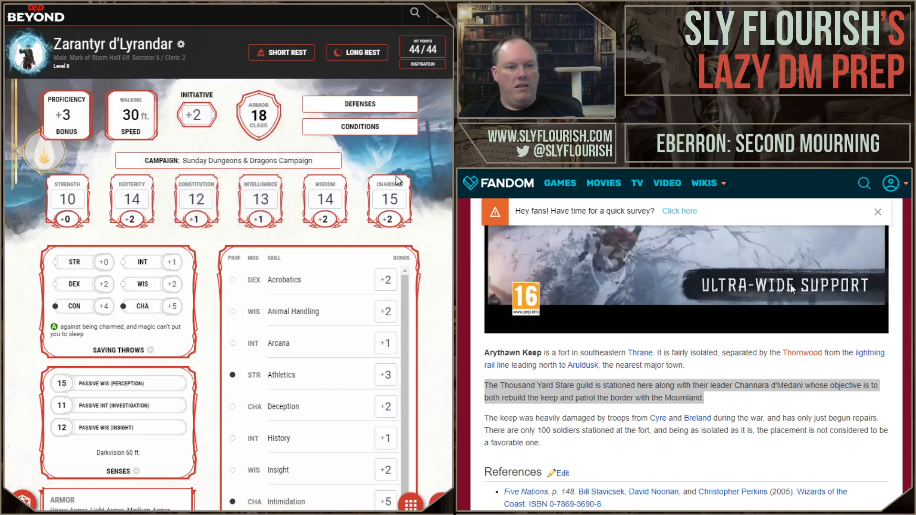
Show the equipment section of Zarantyr d'Lyrandar's sheet and examine the inventory, attuned items and other possessions
scroll(397, 182, down, 4)
scroll(398, 182, up, 4)
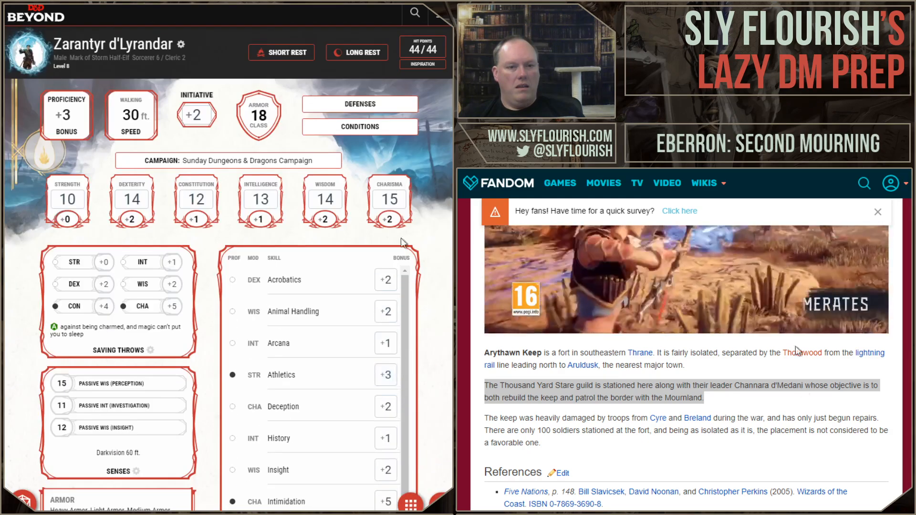
click(413, 504)
click(397, 358)
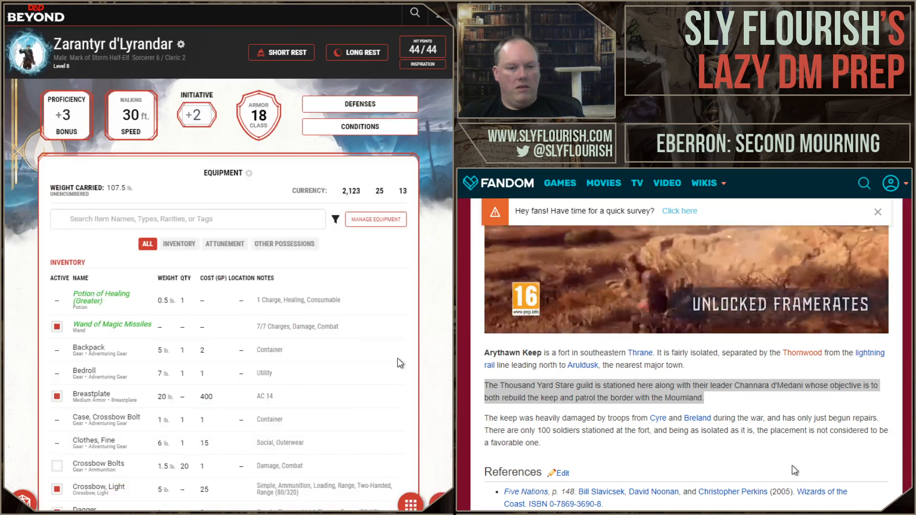
scroll(438, 285, down, 5)
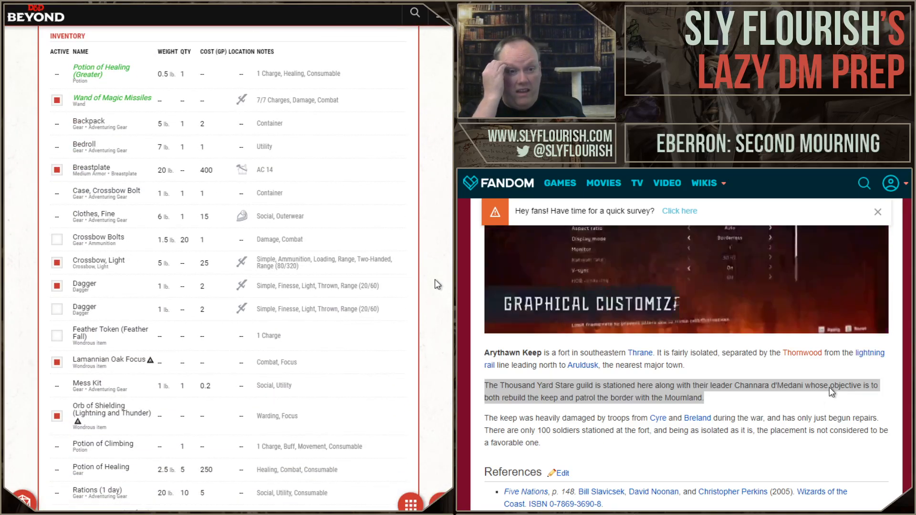
scroll(438, 284, down, 1)
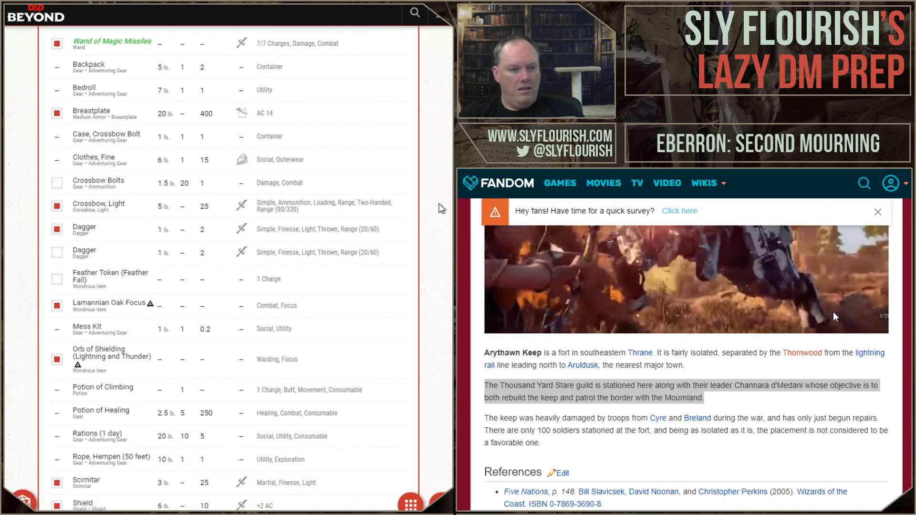
scroll(439, 208, down, 2)
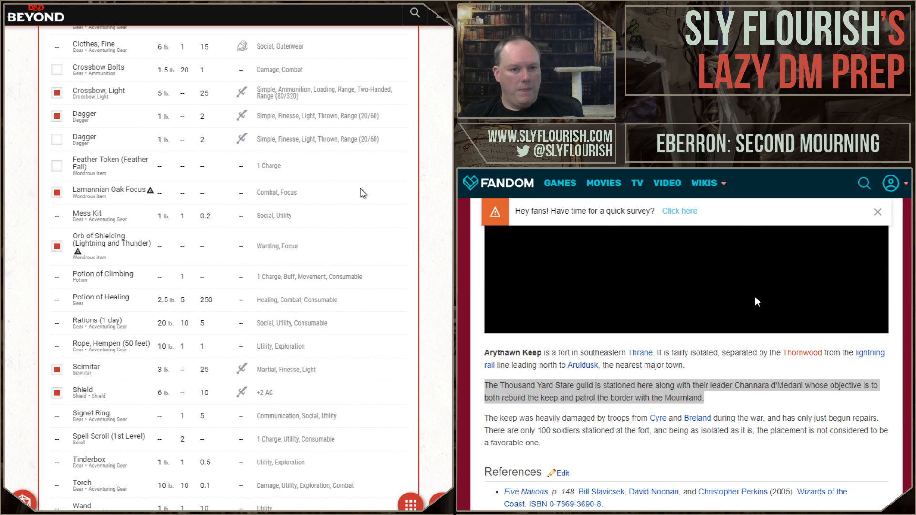
scroll(363, 194, down, 1)
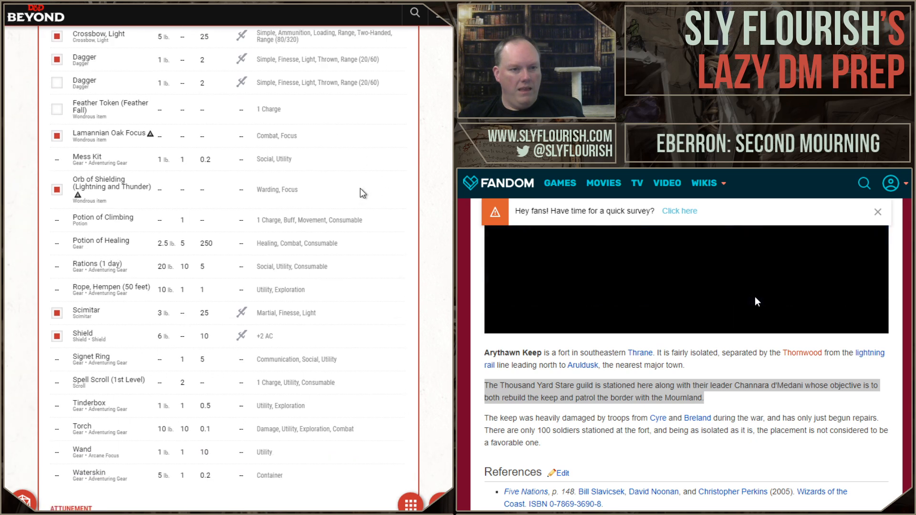
scroll(363, 193, down, 2)
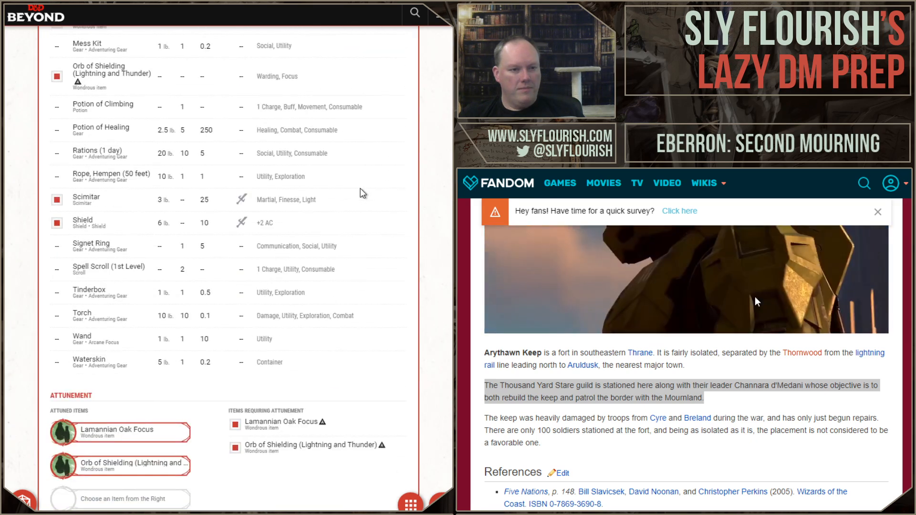
scroll(362, 194, down, 2)
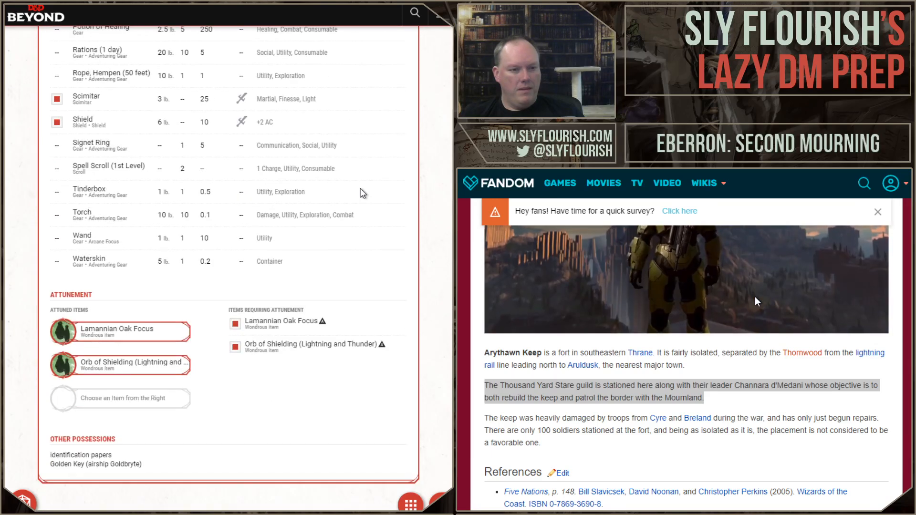
Read the Lamannian Oak Focus description, close it, and look over Zarantyr d'Lyrandar's inventory again for treasure ideas
click(148, 333)
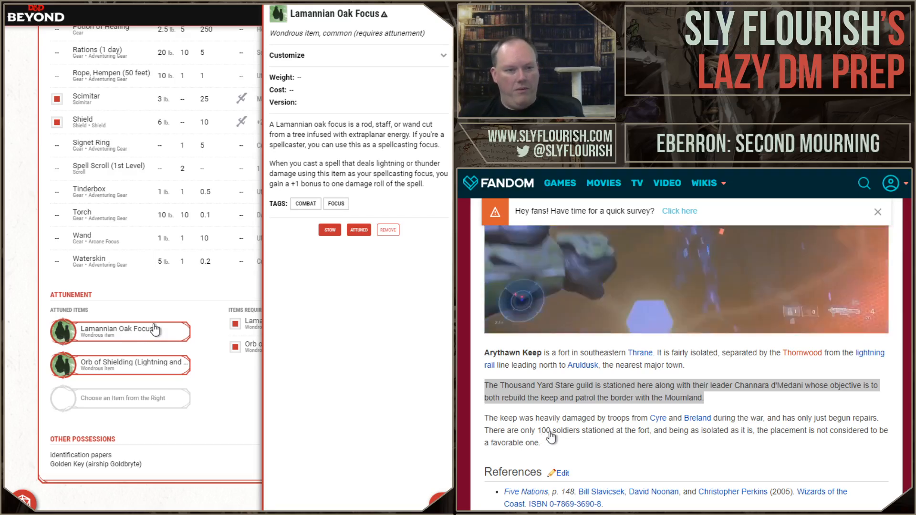
click(172, 285)
scroll(247, 290, up, 15)
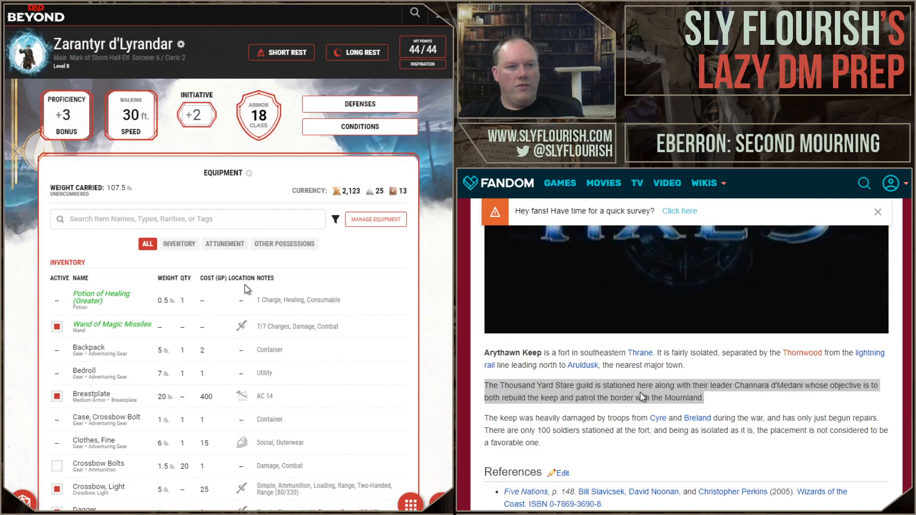
scroll(247, 290, down, 5)
scroll(247, 290, up, 5)
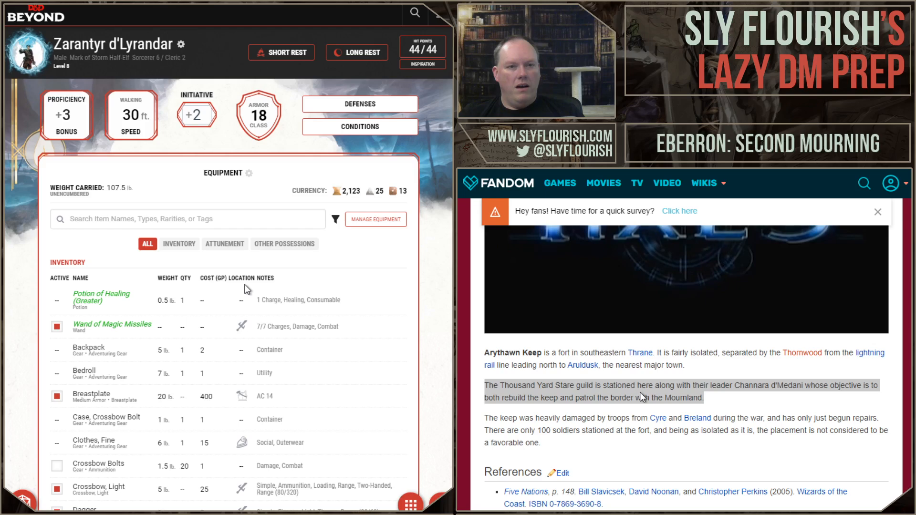
scroll(248, 290, down, 5)
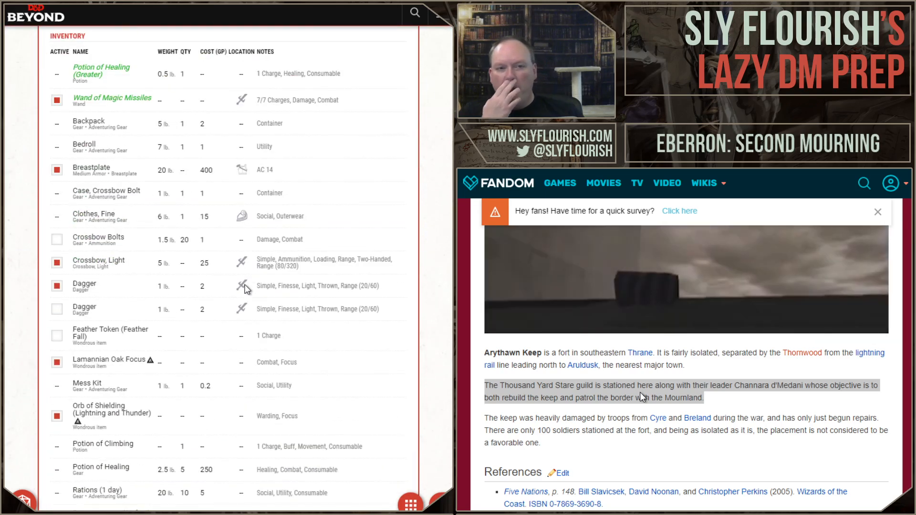
scroll(207, 265, up, 4)
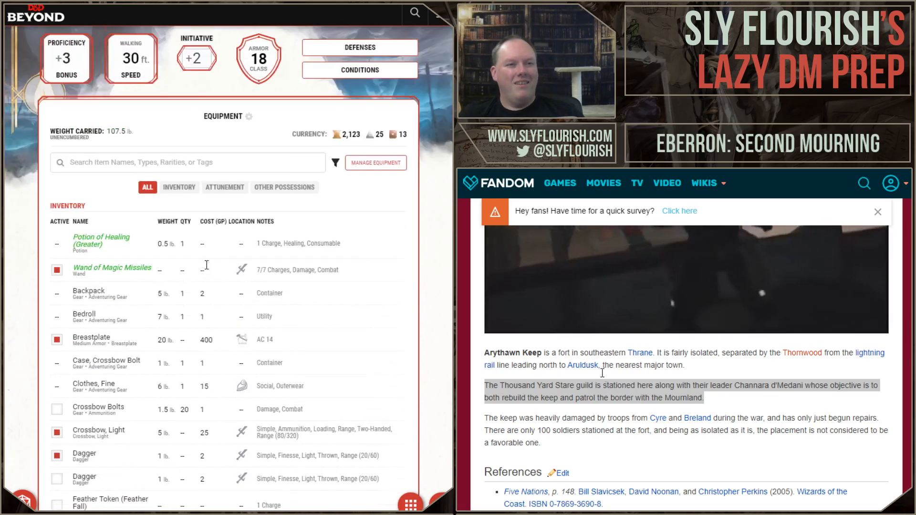
scroll(207, 265, up, 1)
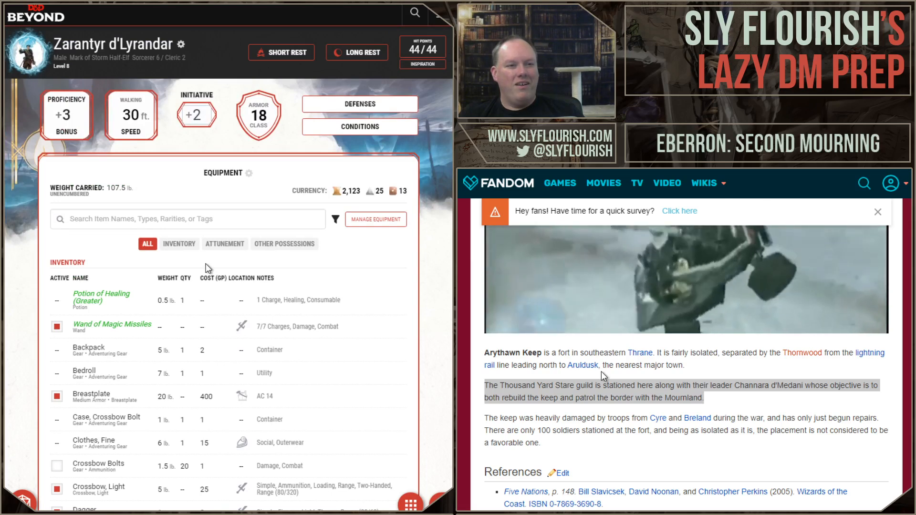
scroll(207, 267, down, 4)
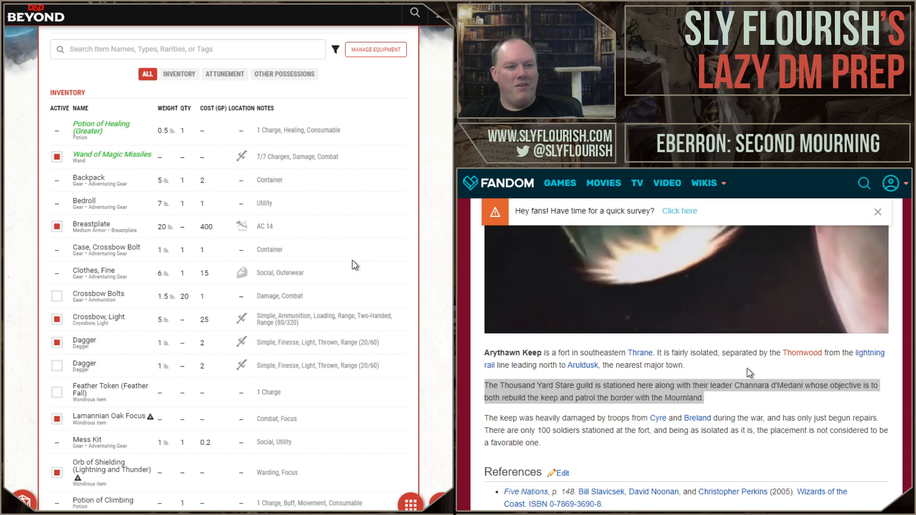
Review the rest of Zarantyr d'Lyrandar's inventory, attuned items and other possessions, and close the character sheet
scroll(352, 261, down, 5)
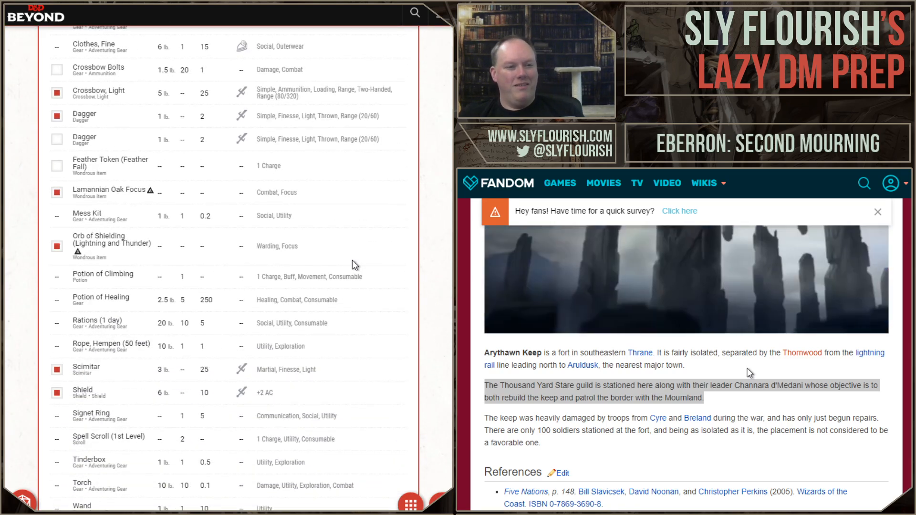
scroll(353, 261, down, 3)
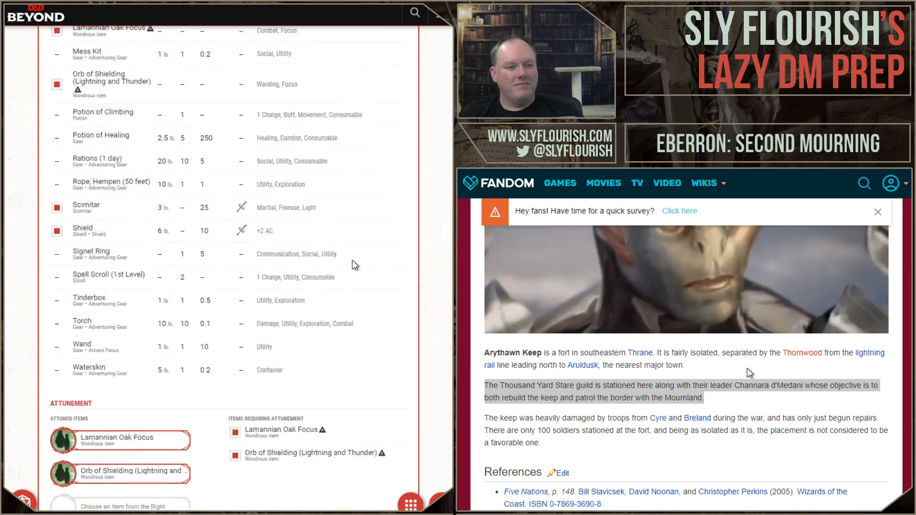
scroll(352, 260, down, 4)
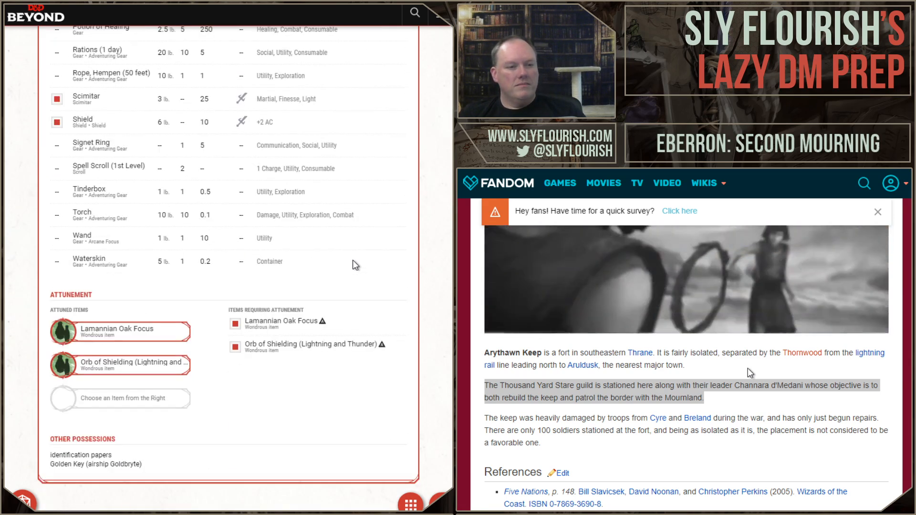
scroll(353, 261, up, 15)
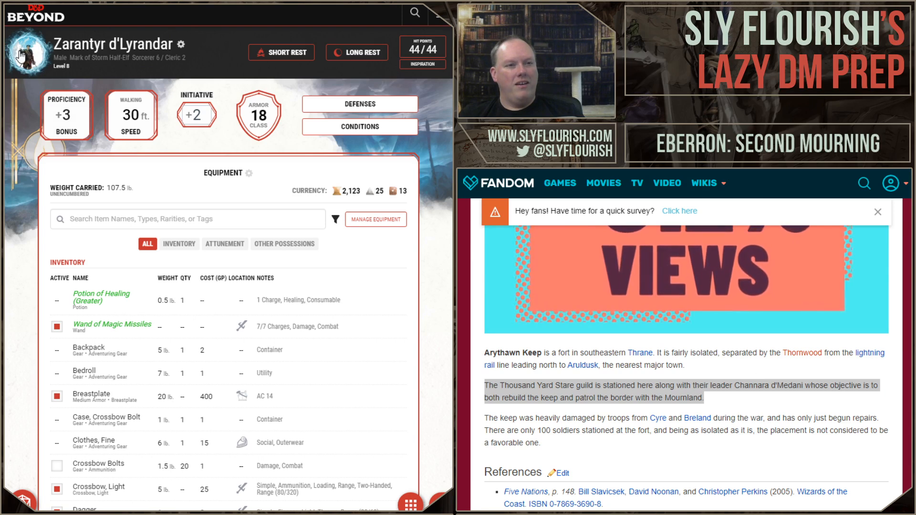
key(ctrl+w)
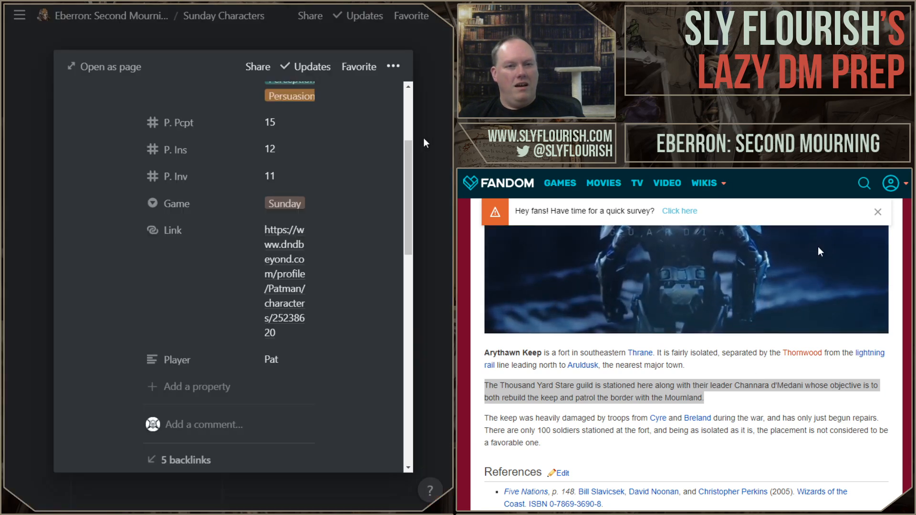
Leave Zarantyr d'Lyrandar's database entry and check Sabre's entry for a character sheet link
click(436, 137)
click(324, 151)
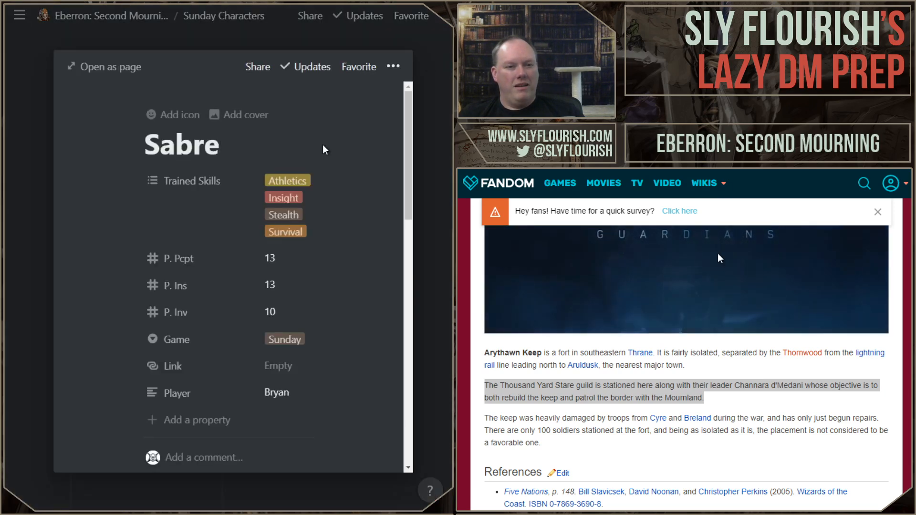
click(440, 127)
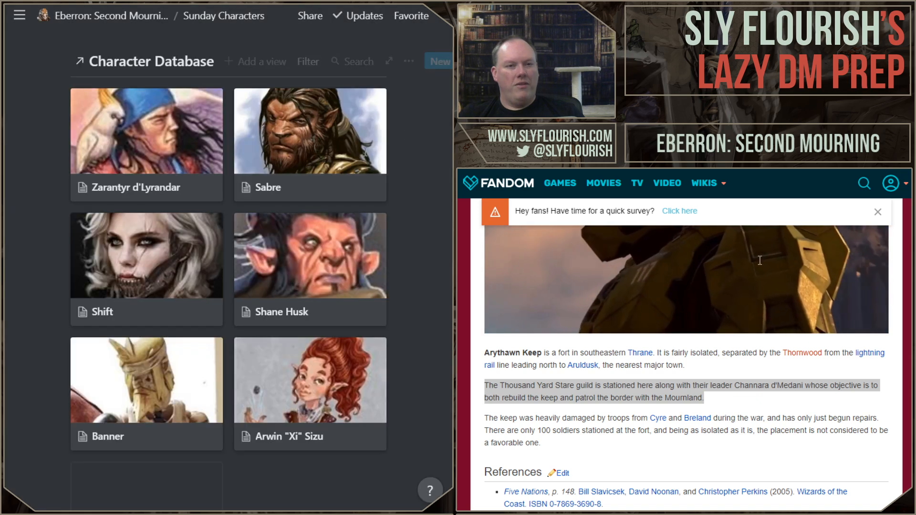
Open Shift's D&D Beyond sheet through the link in the Character Database and show its equipment section
click(177, 267)
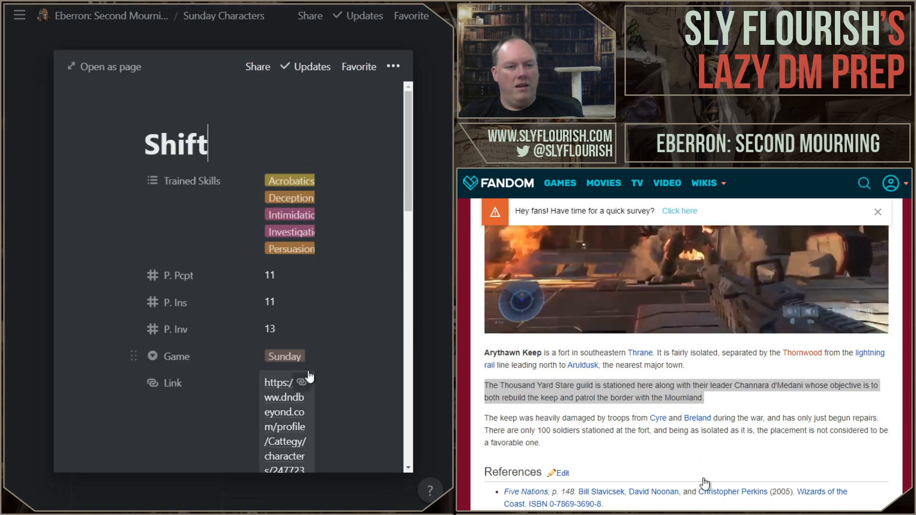
click(301, 381)
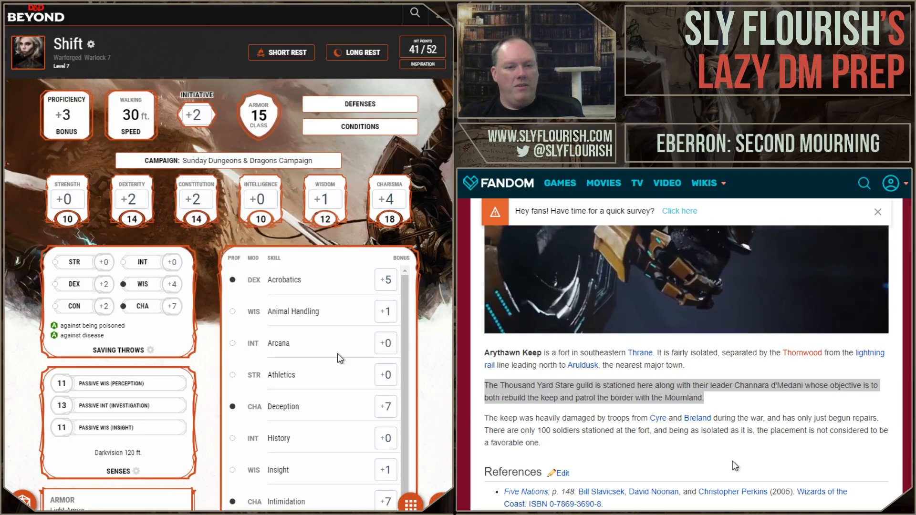
click(411, 504)
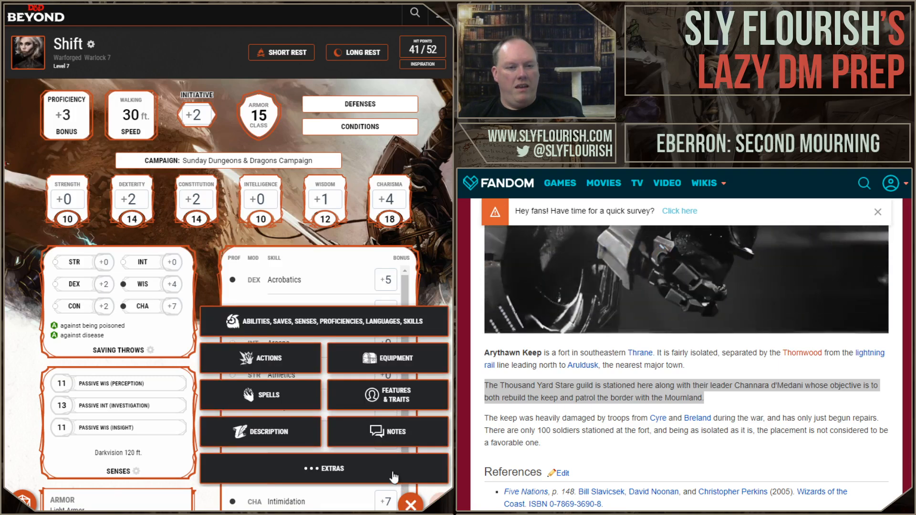
click(400, 362)
Examine Shift's inventory and attunement slots, and read the description of the attuned Dark Shard Amulet
scroll(426, 377, down, 2)
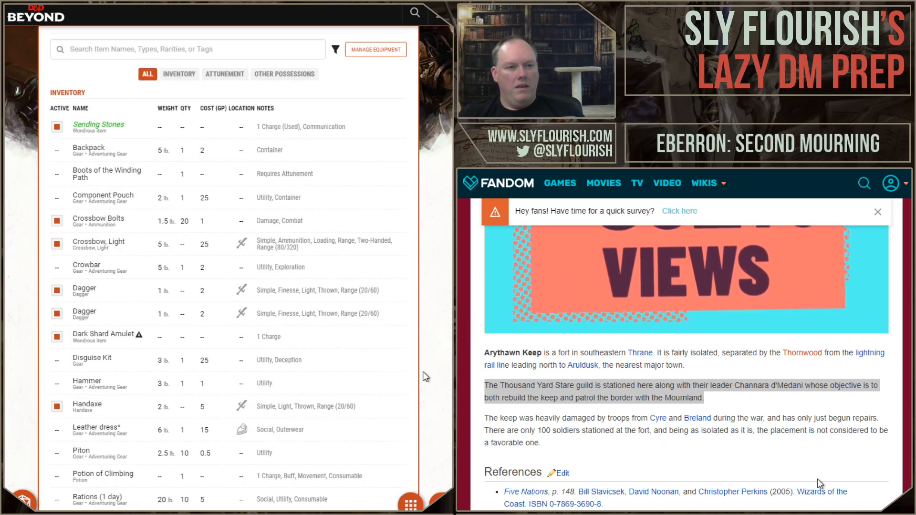
scroll(426, 377, down, 4)
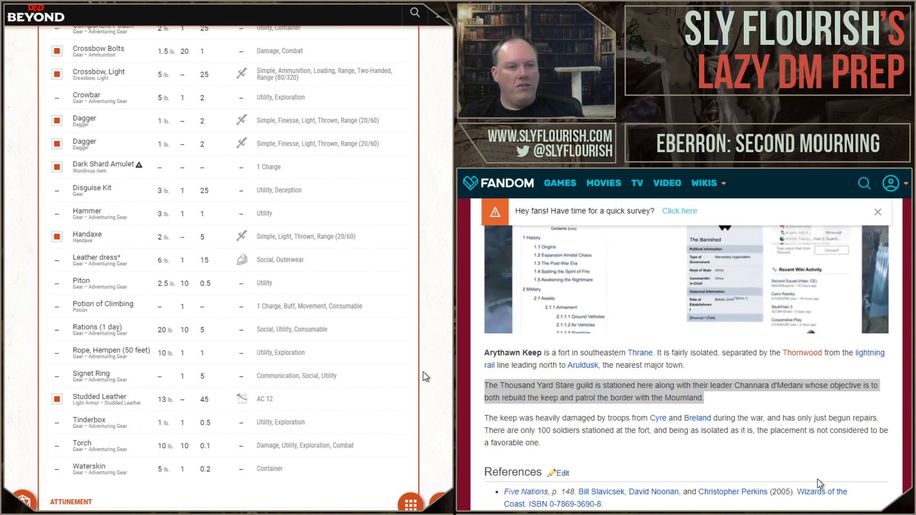
scroll(427, 377, down, 4)
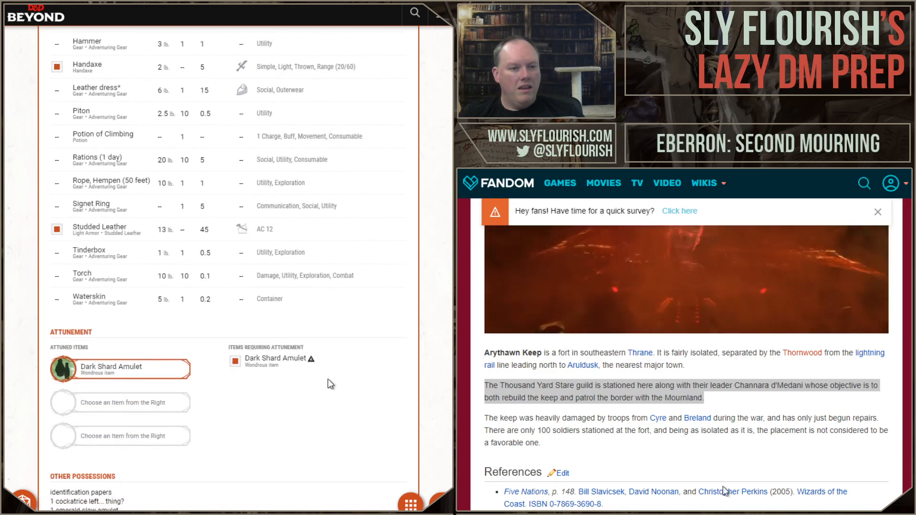
click(128, 380)
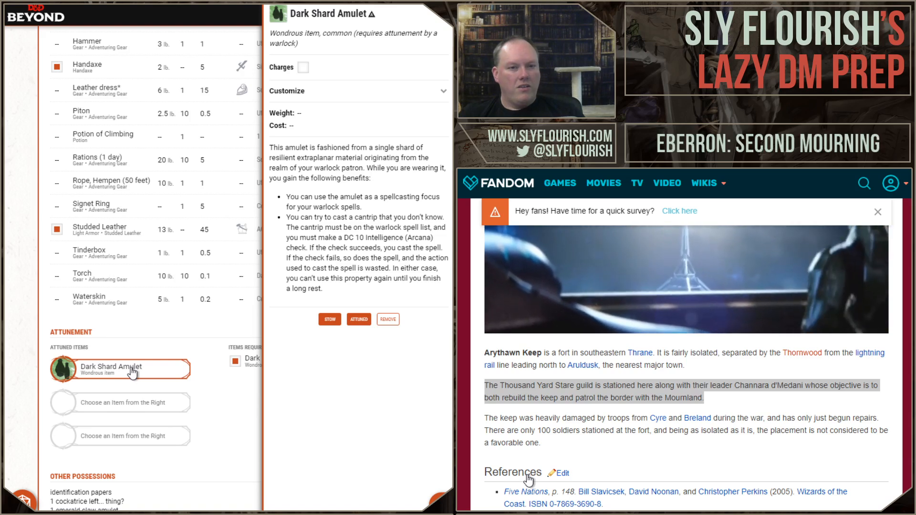
click(193, 332)
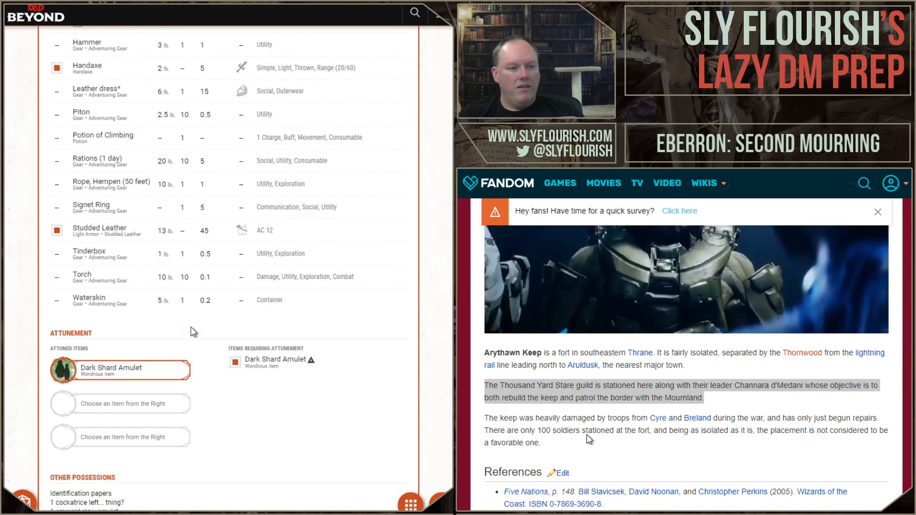
Look over Shift's inventory and currency again for treasure ideas, and close the character sheet
scroll(194, 332, up, 3)
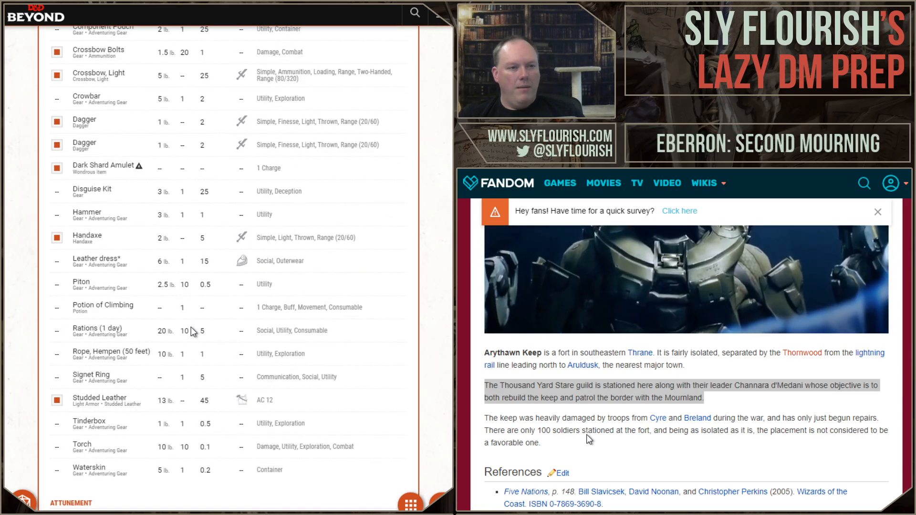
scroll(194, 333, up, 1)
scroll(193, 333, up, 2)
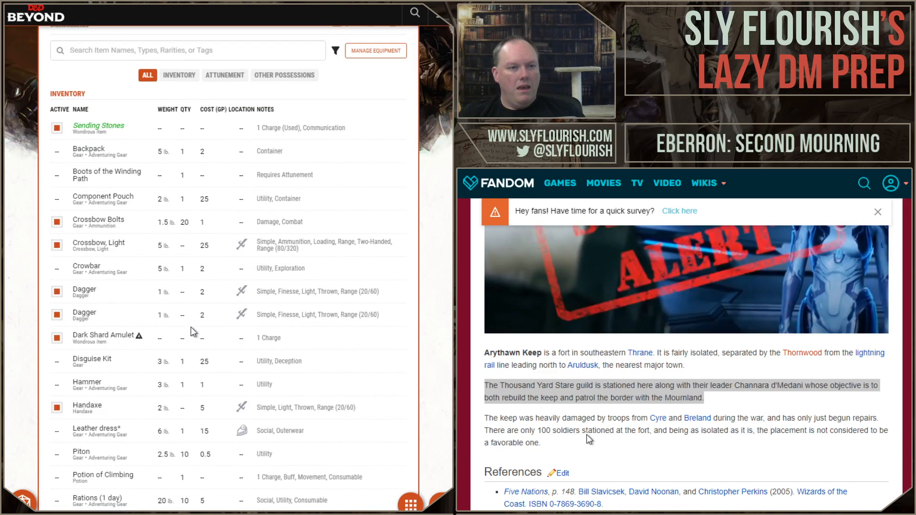
scroll(194, 332, down, 4)
scroll(194, 333, up, 1)
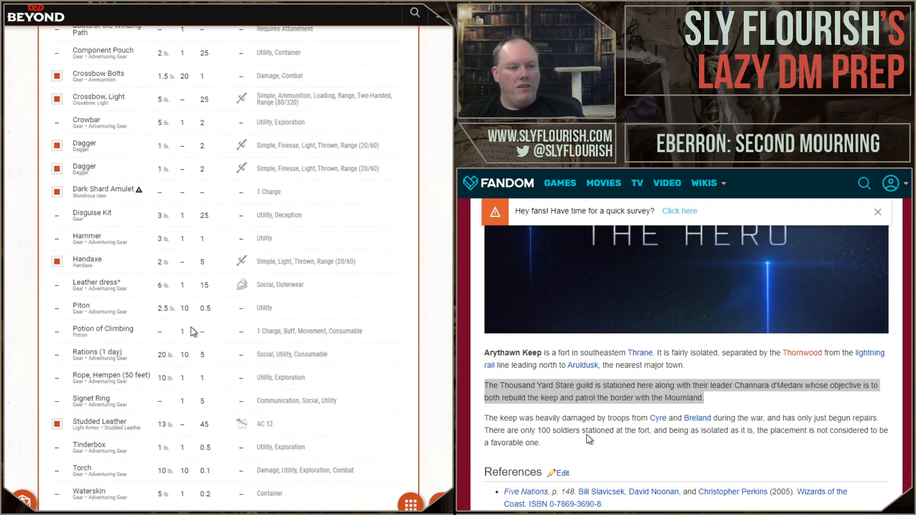
scroll(193, 333, up, 5)
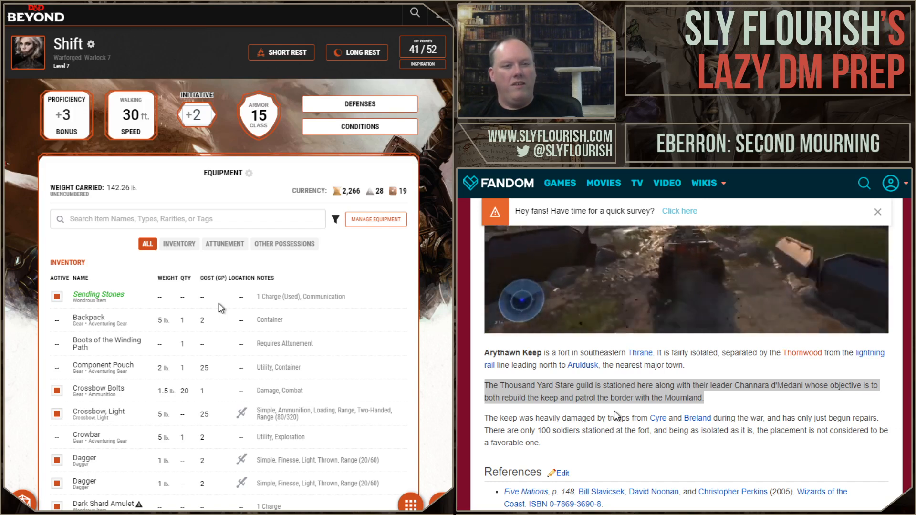
scroll(221, 308, down, 2)
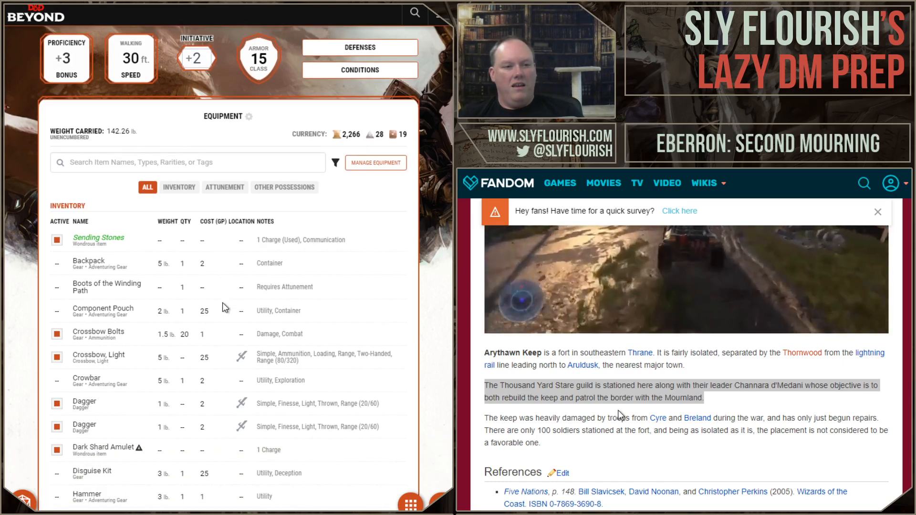
scroll(223, 307, up, 2)
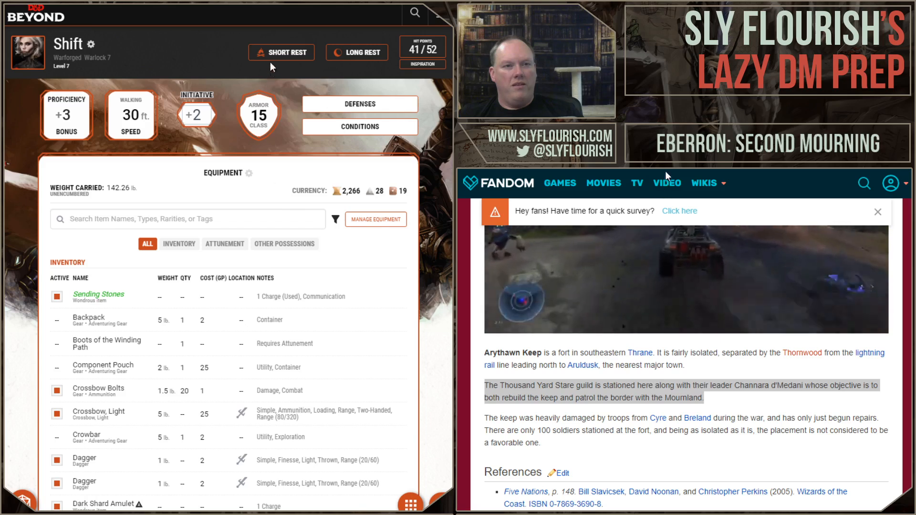
key(ctrl+w)
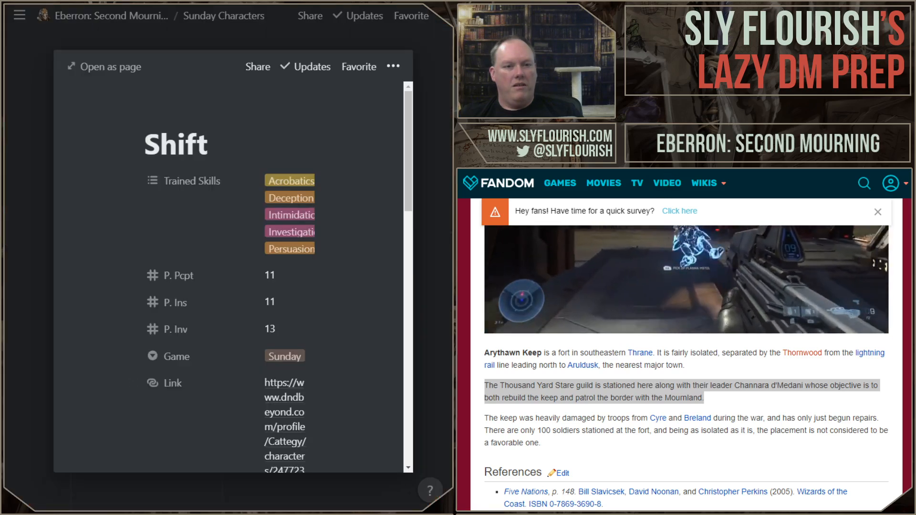
Open Shane Husk's D&D Beyond sheet from the Character Database and show its equipment section
click(426, 103)
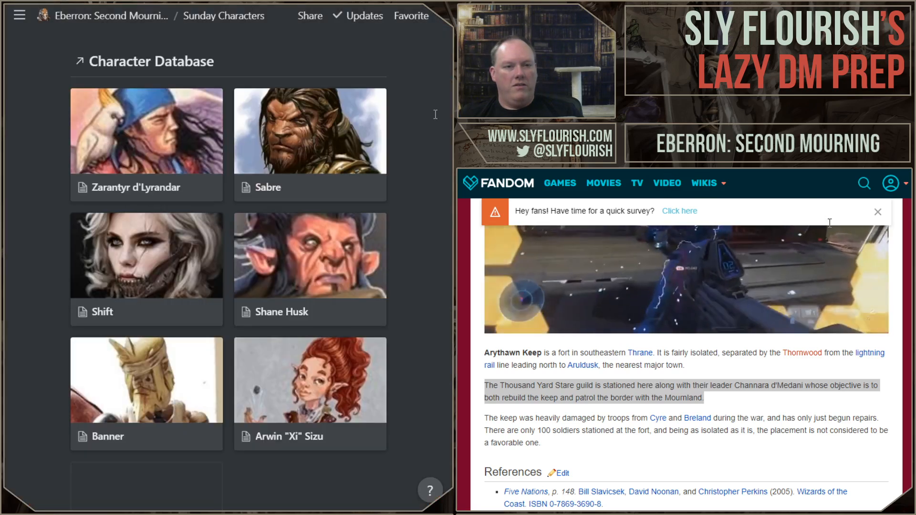
click(298, 277)
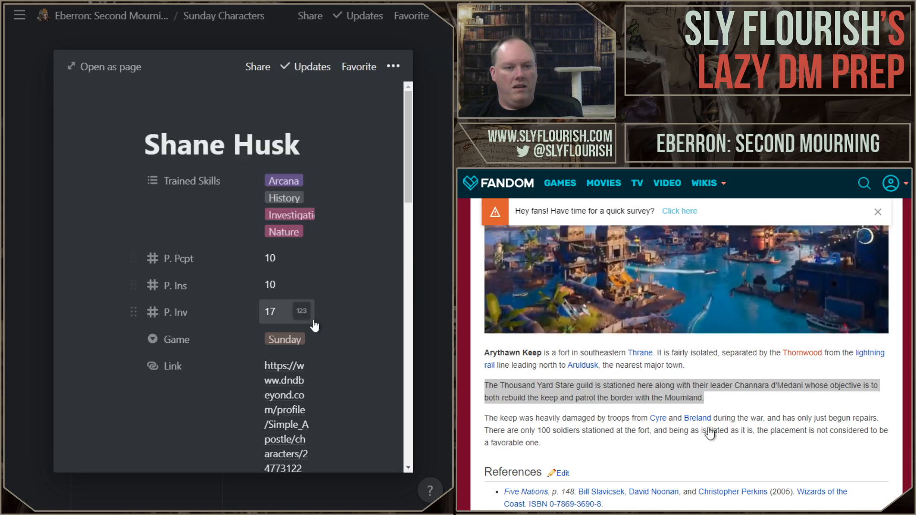
click(307, 371)
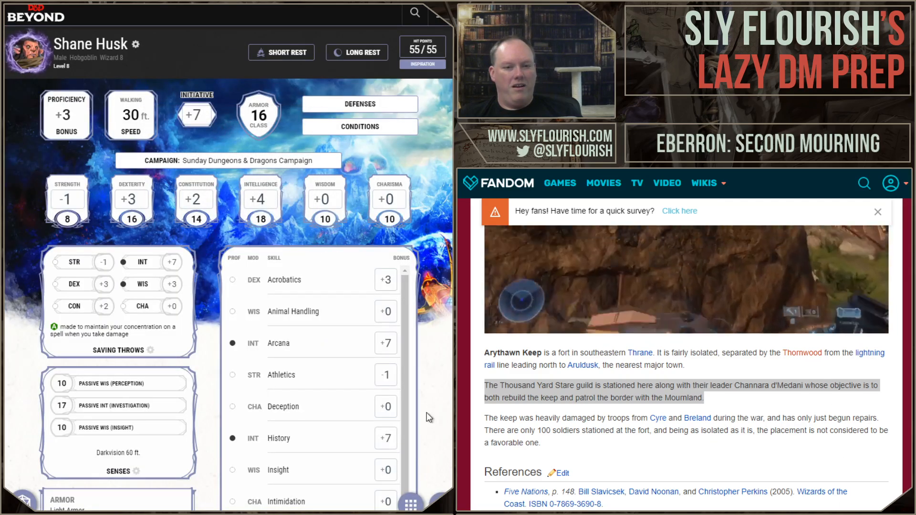
click(411, 504)
click(403, 358)
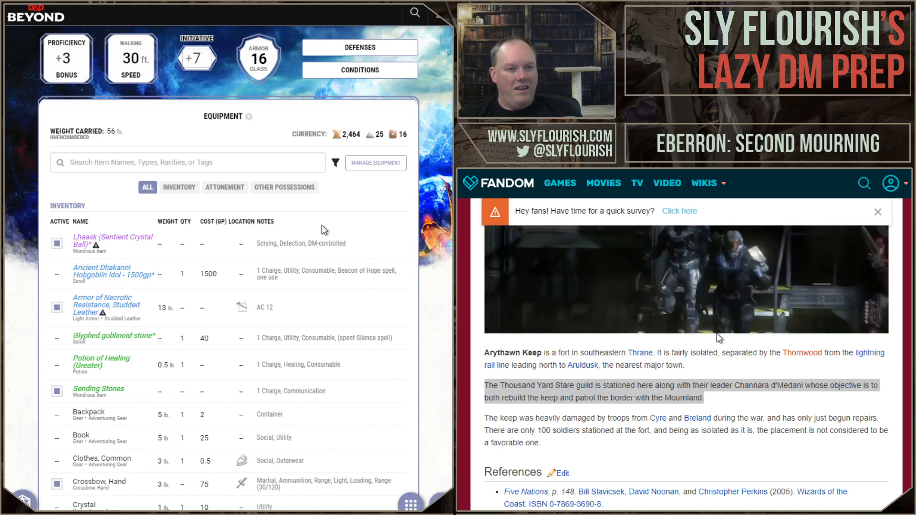
Examine Shane Husk's inventory, attuned items and other possessions
scroll(321, 224, down, 3)
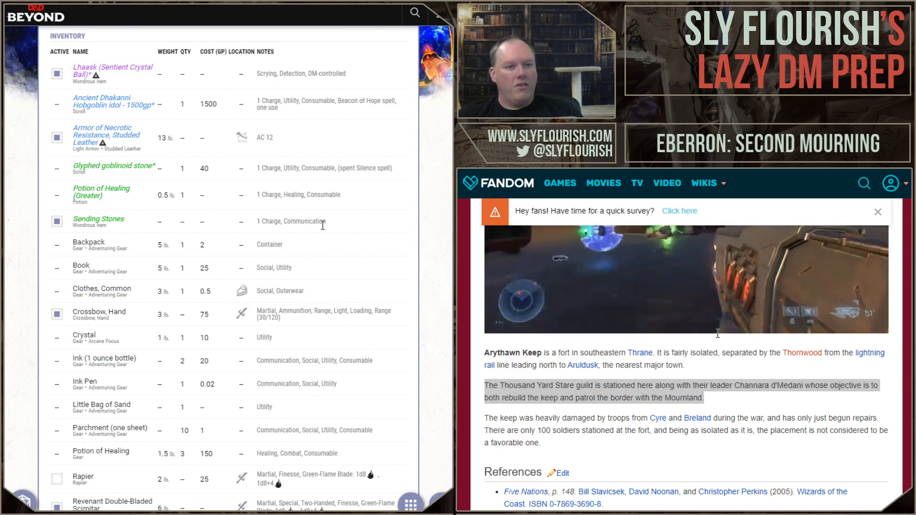
scroll(323, 226, down, 2)
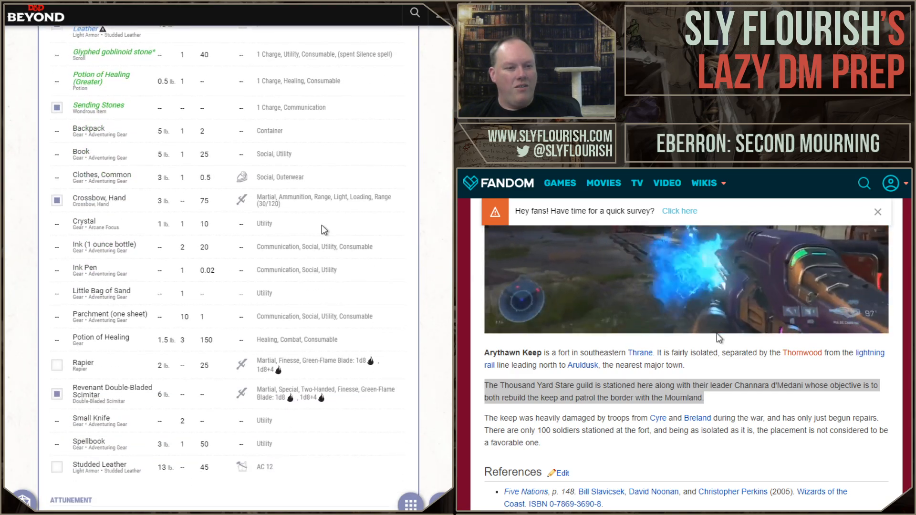
scroll(323, 229, down, 3)
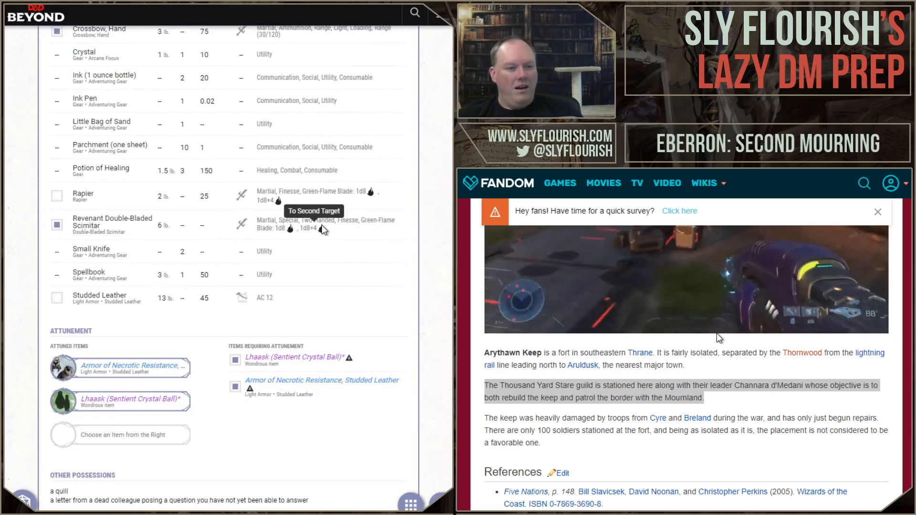
scroll(322, 230, up, 12)
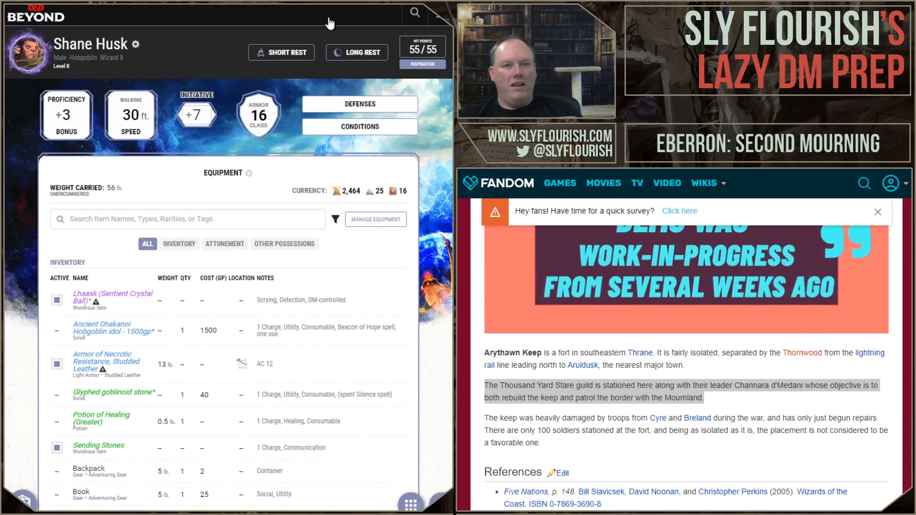
Return to the Character Database, open Banner's entry and follow its link to the D&D Beyond character sheet
key(ctrl+Tab)
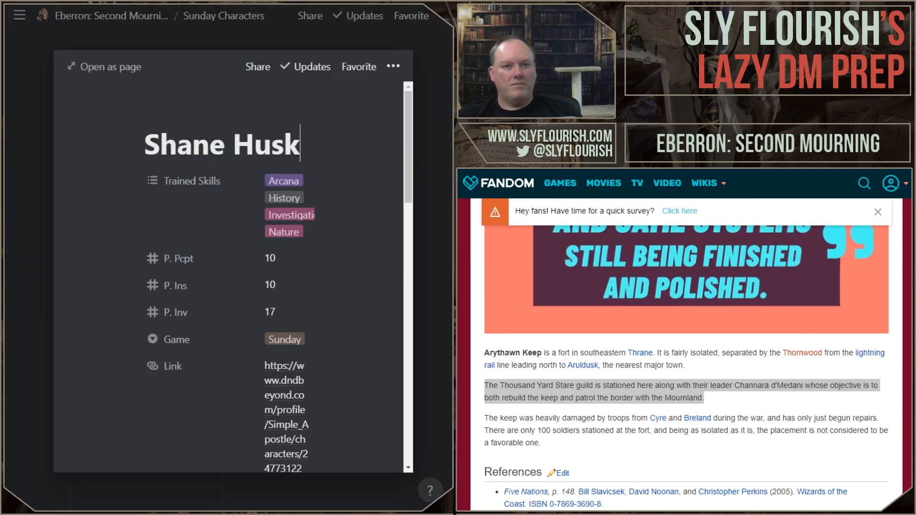
key(ctrl+Tab)
key(ctrl+shift+Tab)
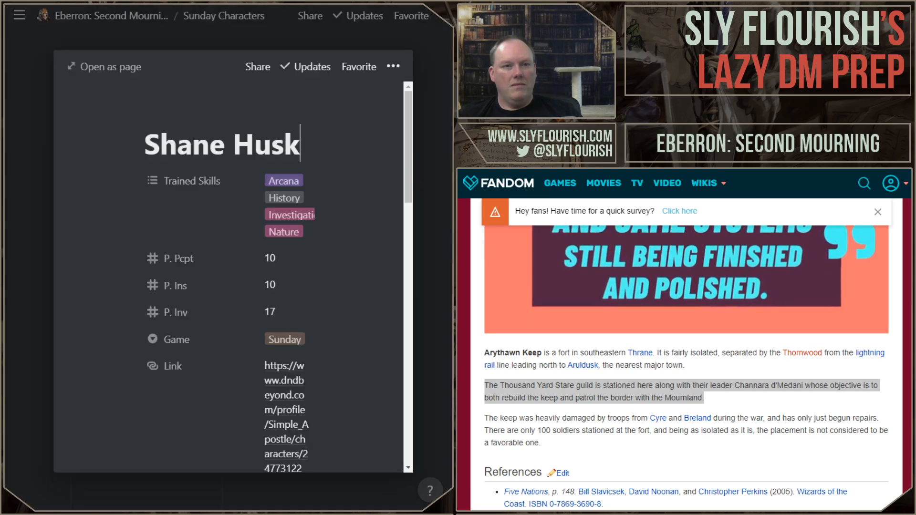
click(435, 176)
click(178, 406)
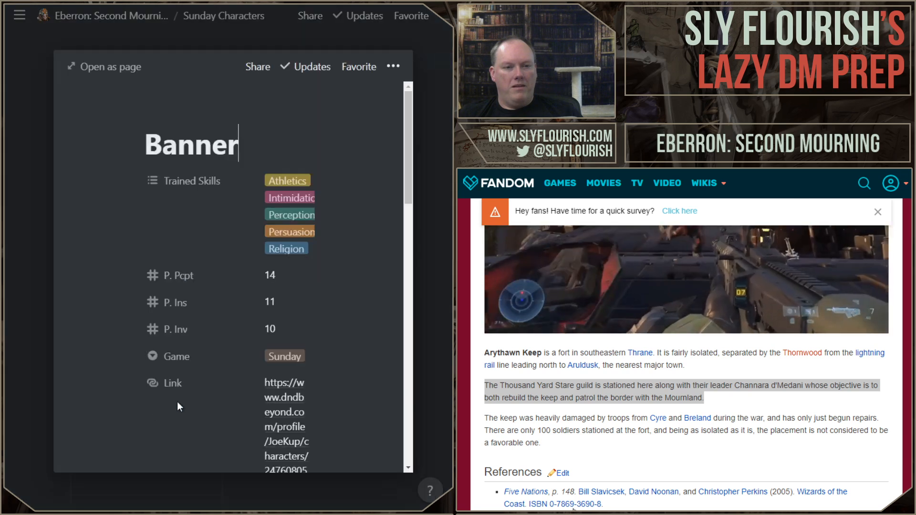
scroll(380, 309, down, 5)
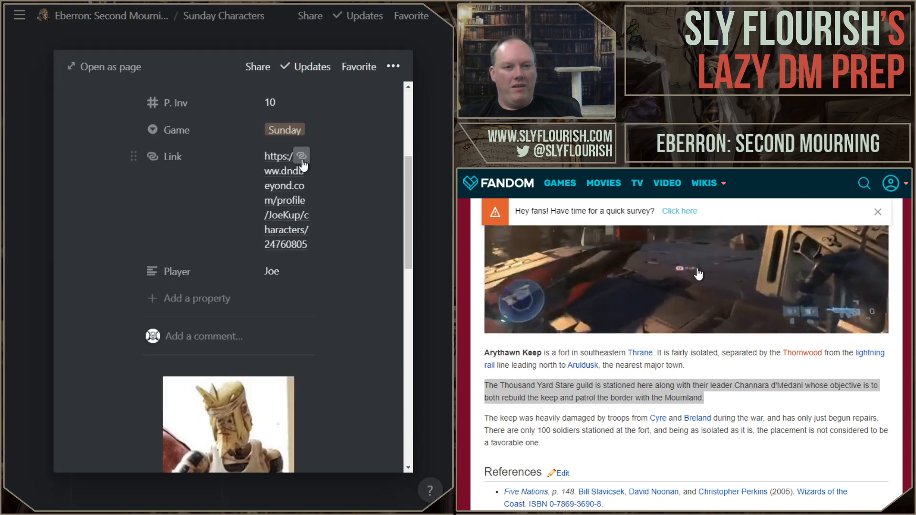
click(302, 160)
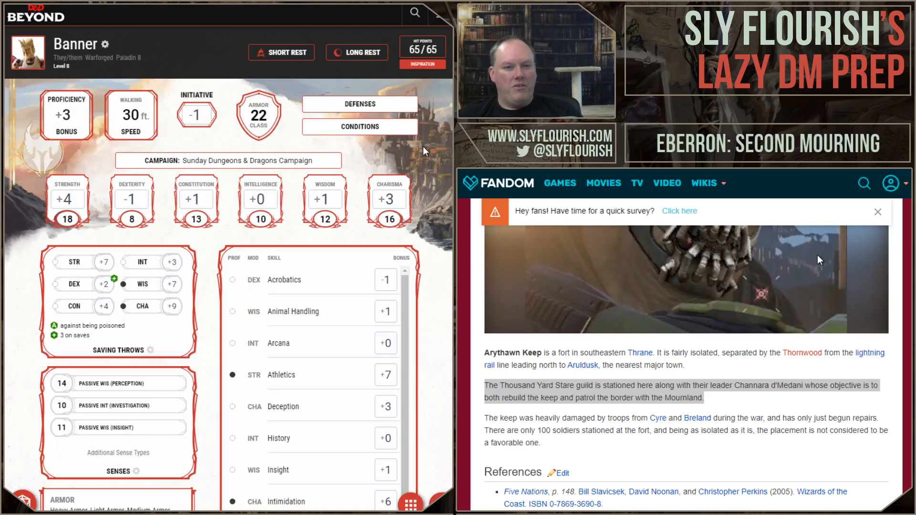
Show the equipment section of Banner's character sheet
scroll(425, 151, down, 4)
click(407, 504)
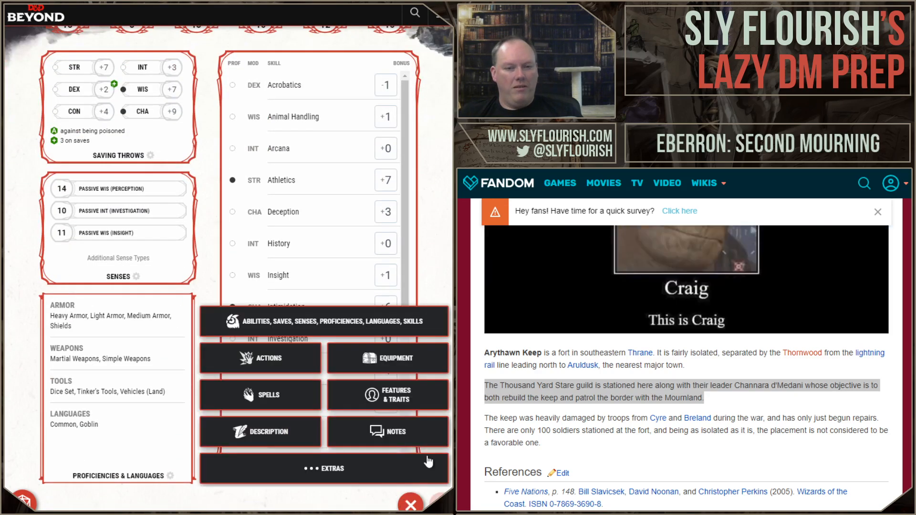
click(393, 366)
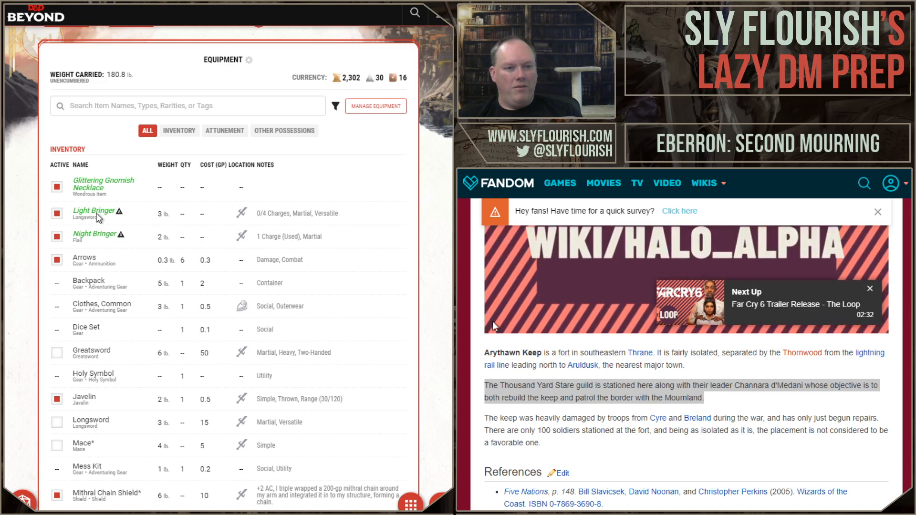
Read and compare the item details of Banner's Light Bringer longsword and Night Bringer flail, and close the details
click(133, 217)
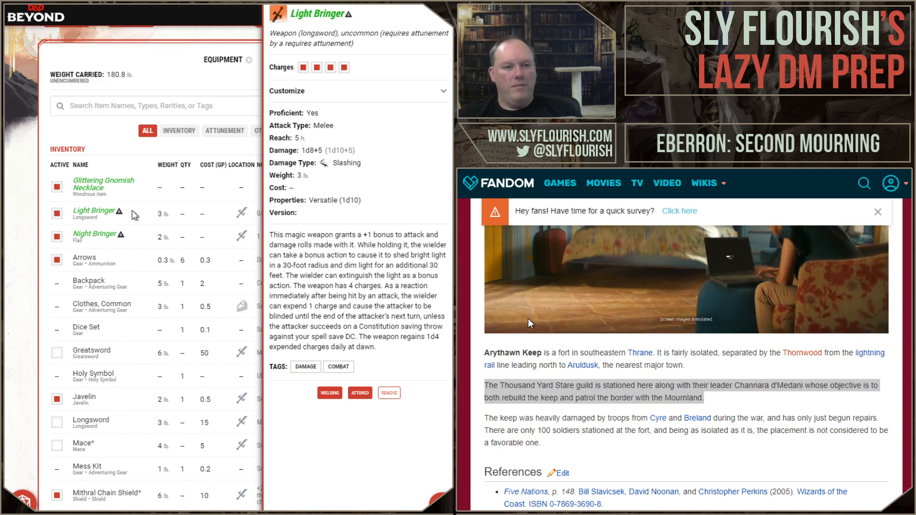
click(133, 238)
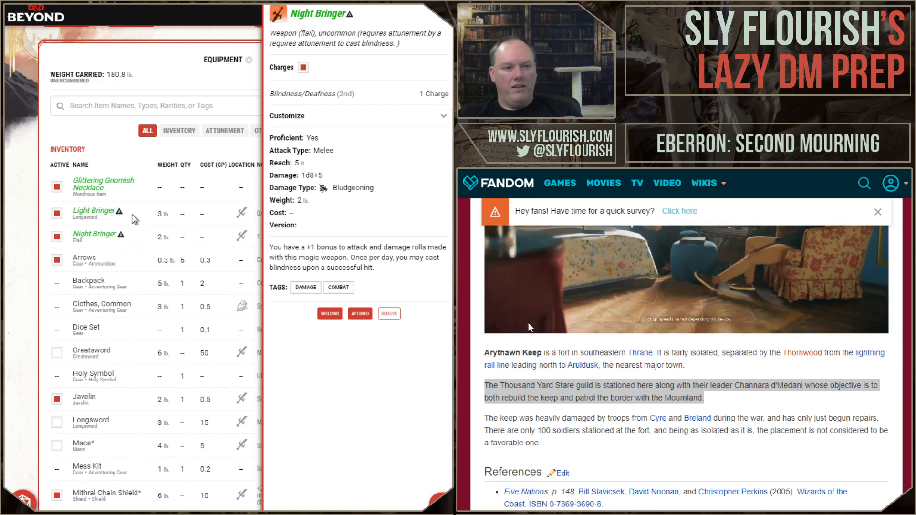
click(135, 218)
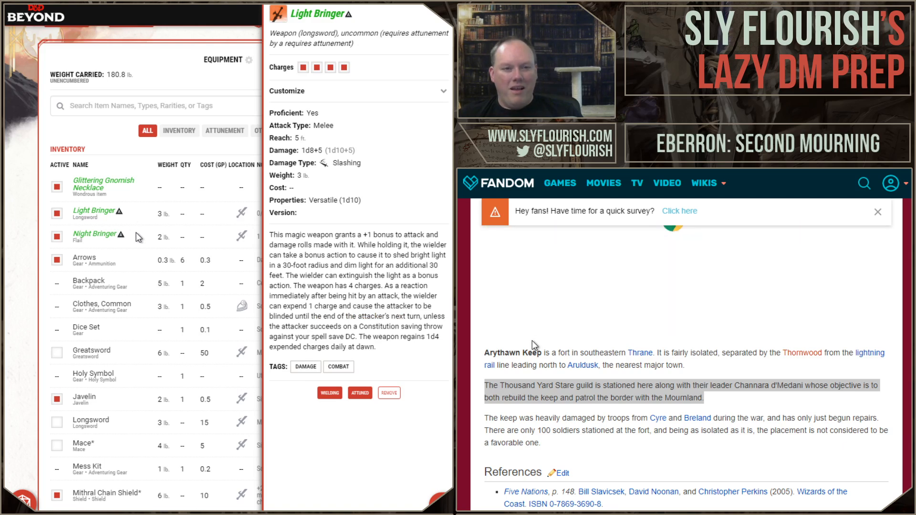
click(138, 237)
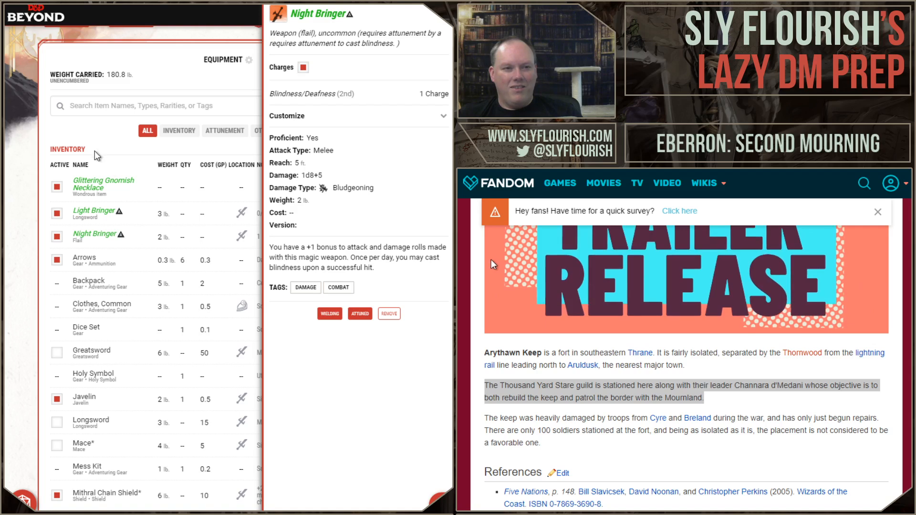
click(94, 136)
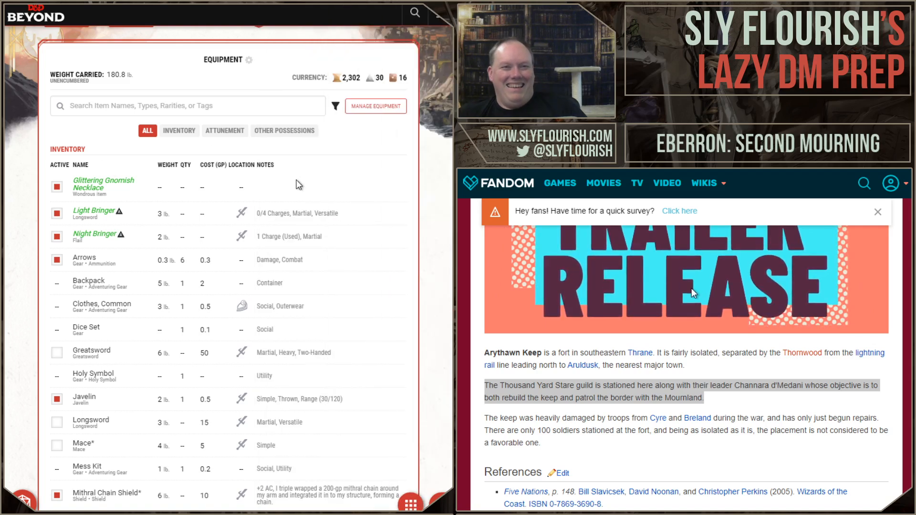
Close Banner's sheet and entry, open Arwin "Xi" Sizu from the Sunday Characters and follow the link to the D&D Beyond sheet
key(ctrl+w)
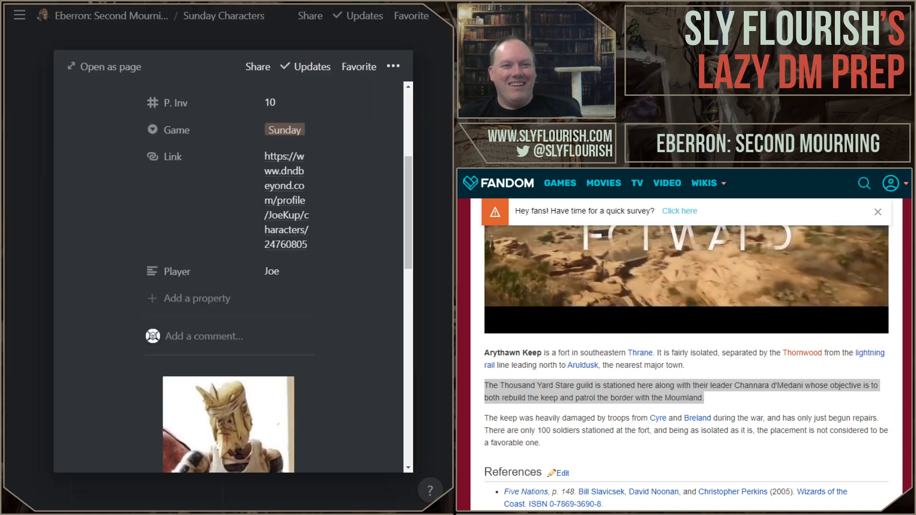
click(432, 185)
scroll(283, 376, down, 2)
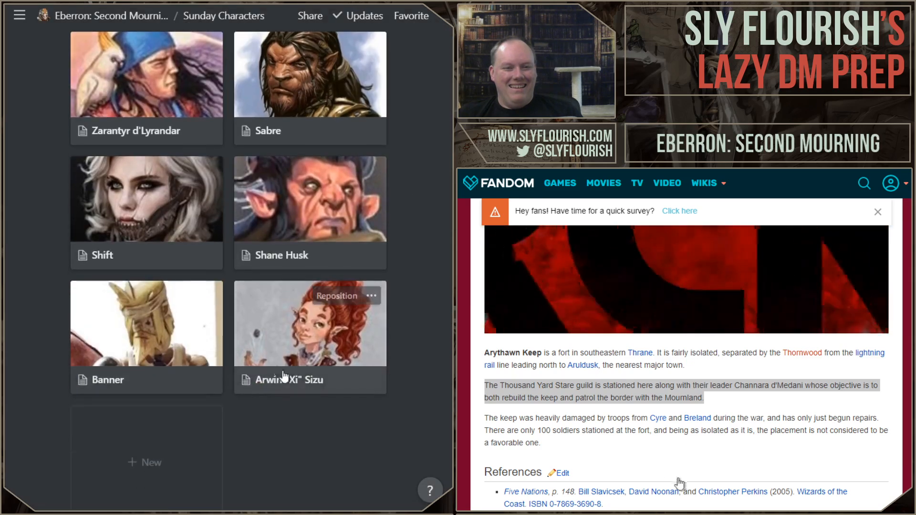
click(283, 376)
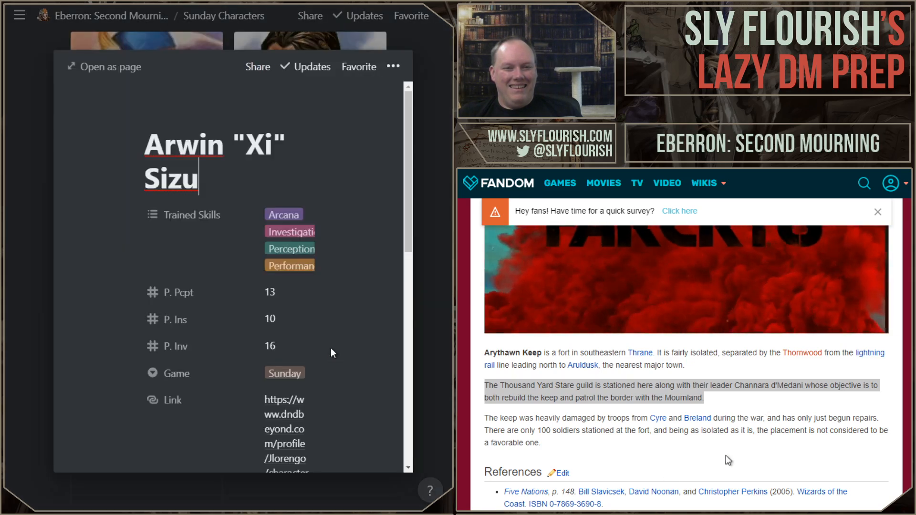
click(305, 400)
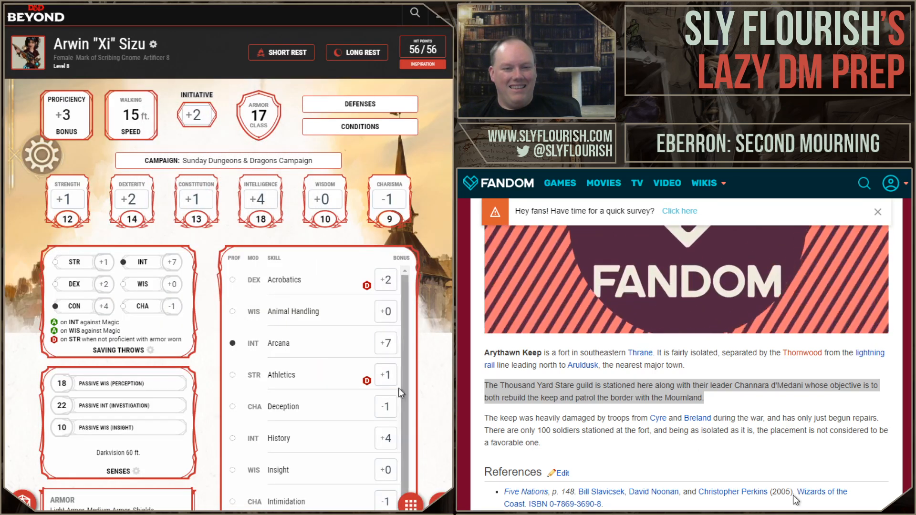
Show Arwin "Xi" Sizu's equipment and examine the inventory, attunement, infusions and currency
click(411, 504)
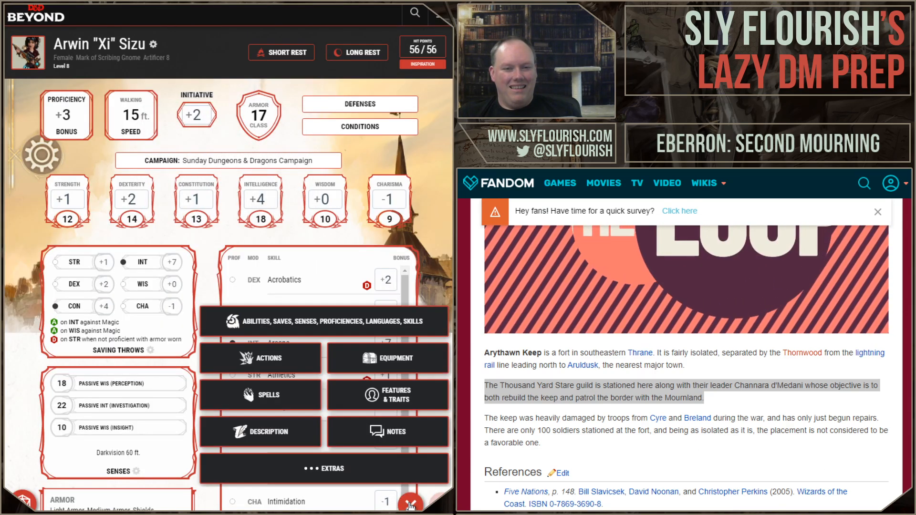
click(387, 363)
scroll(444, 363, down, 3)
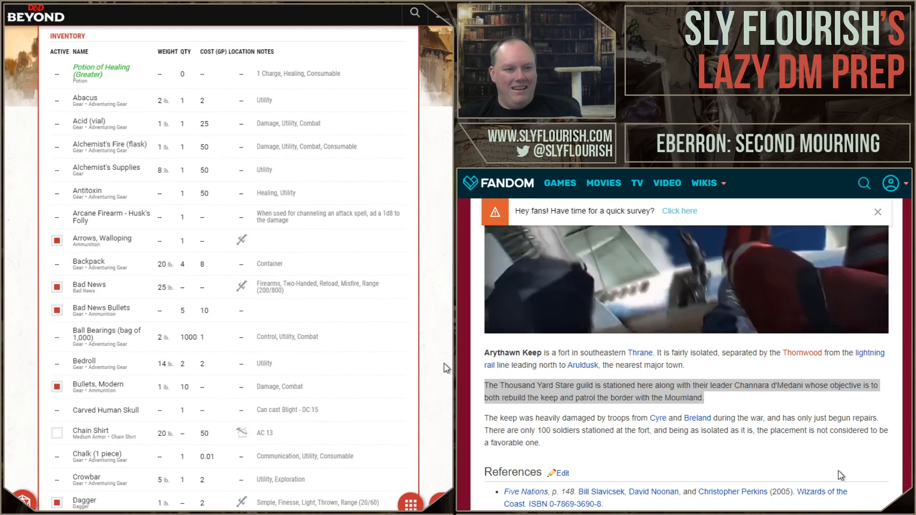
scroll(443, 363, down, 15)
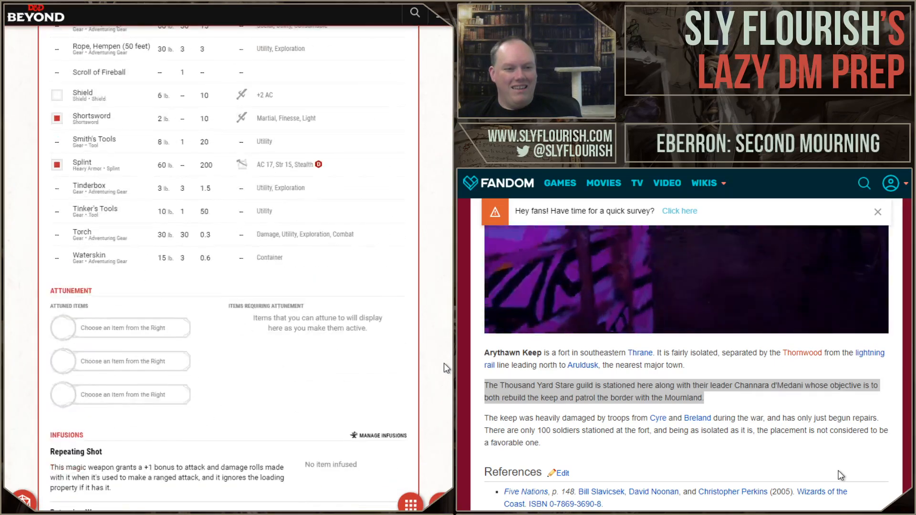
scroll(443, 367, up, 10)
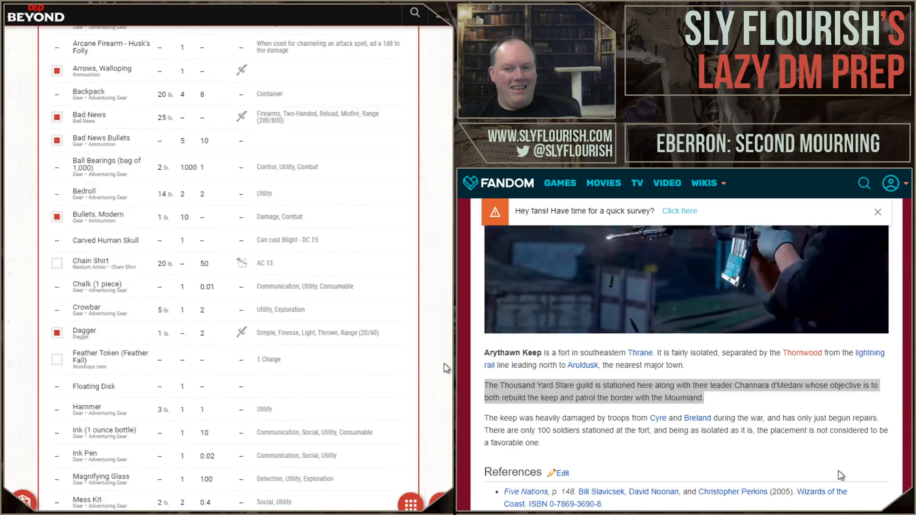
scroll(444, 363, up, 8)
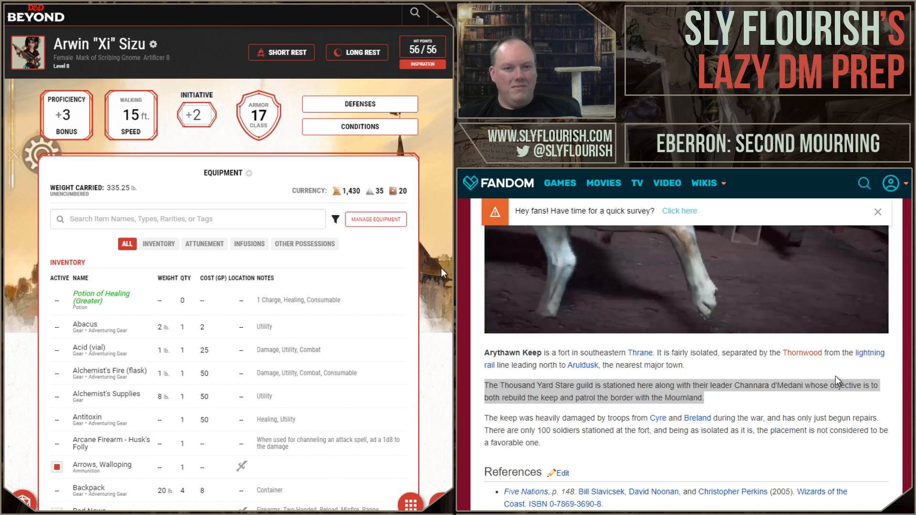
Close Arwin's sheet and entry and the Arythawn Keep entry, and return to the 6 September 2020 session notes
key(ctrl+w)
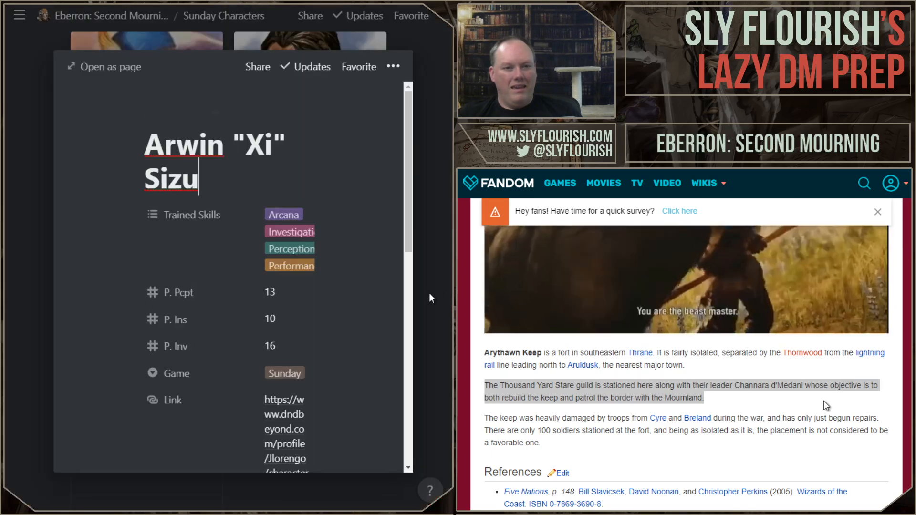
click(431, 298)
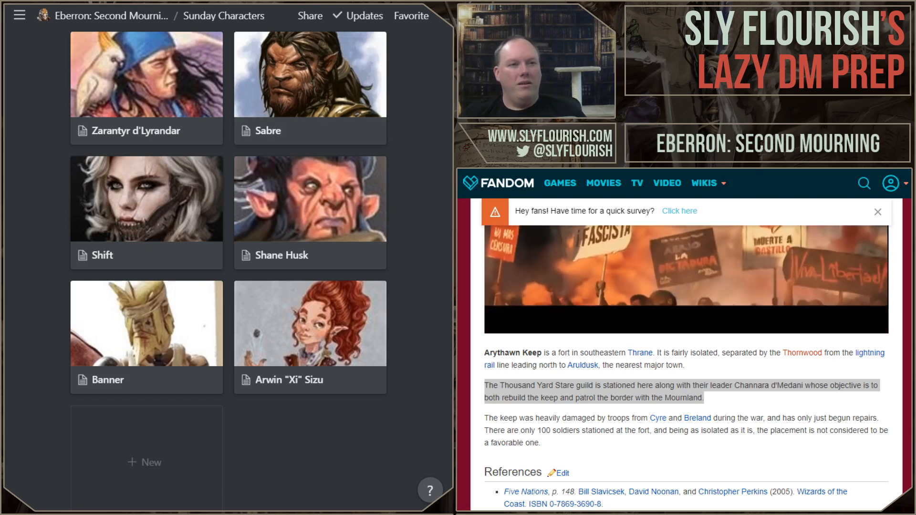
key(ctrl+Tab)
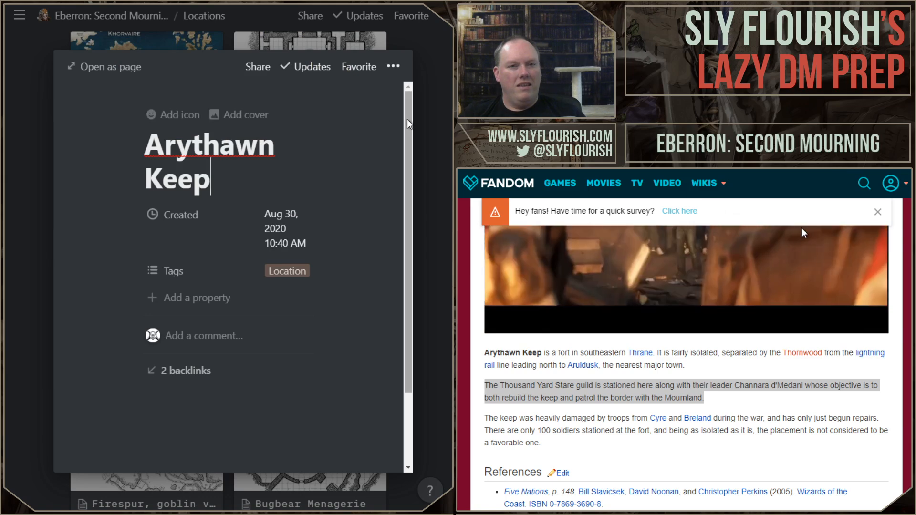
click(427, 116)
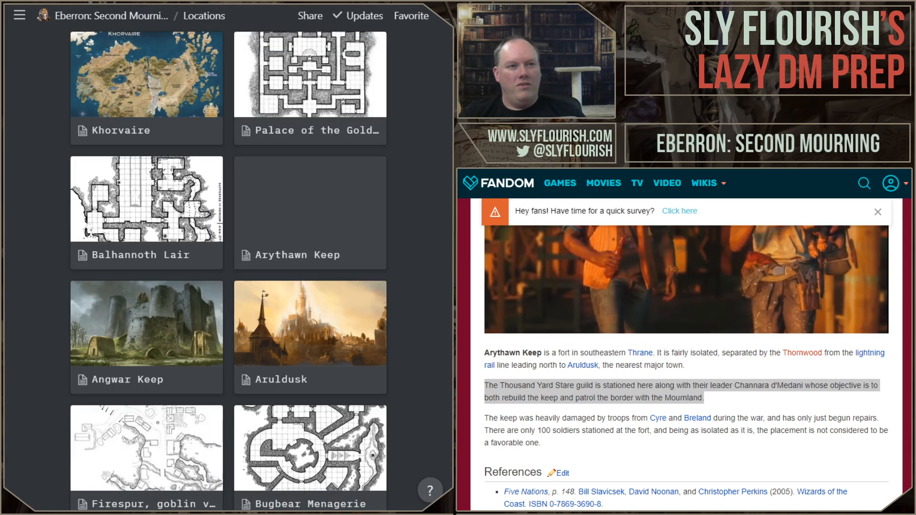
key(ctrl+Tab)
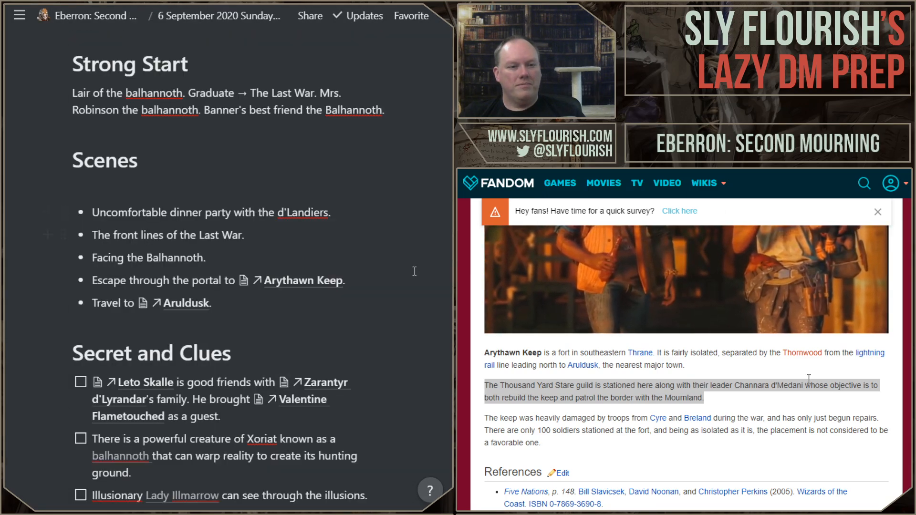
Fill the two empty bullets of the Treasure list with "Ring of Protection" and "Cloak of protection"
scroll(414, 271, down, 15)
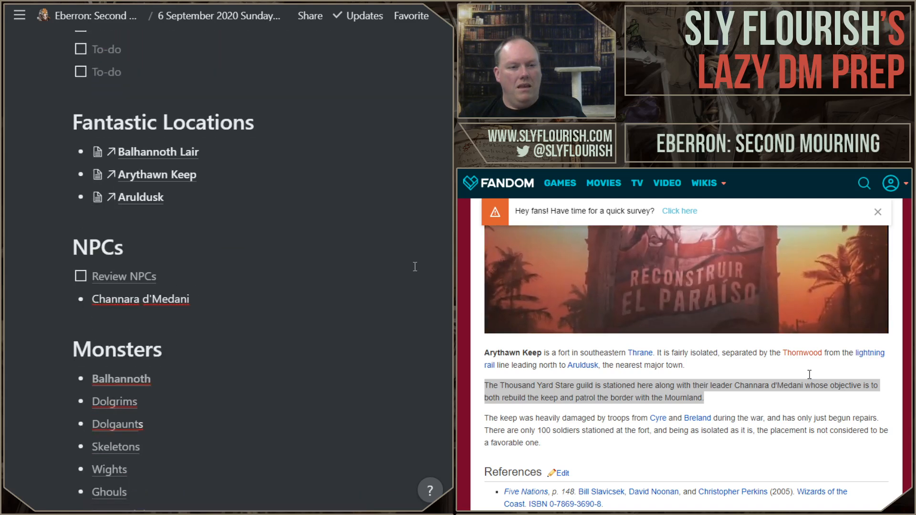
scroll(415, 266, down, 8)
click(169, 234)
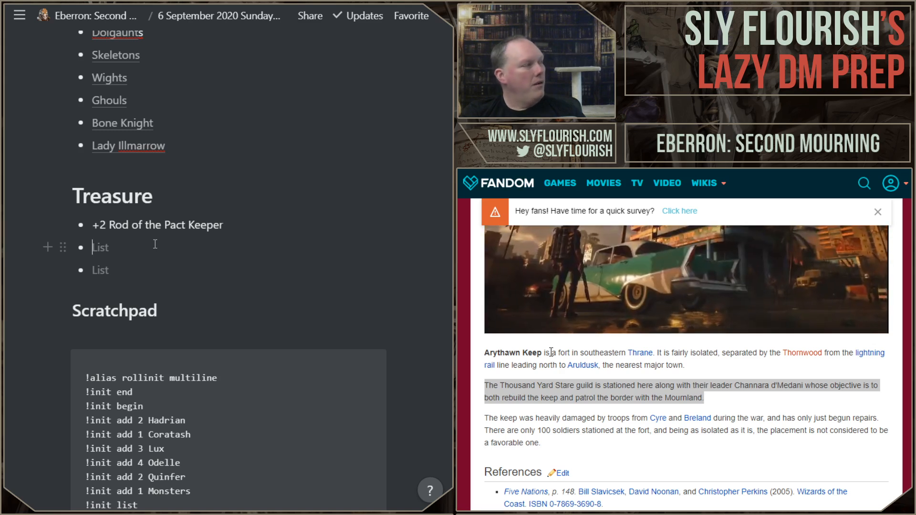
text(Ring of Protection)
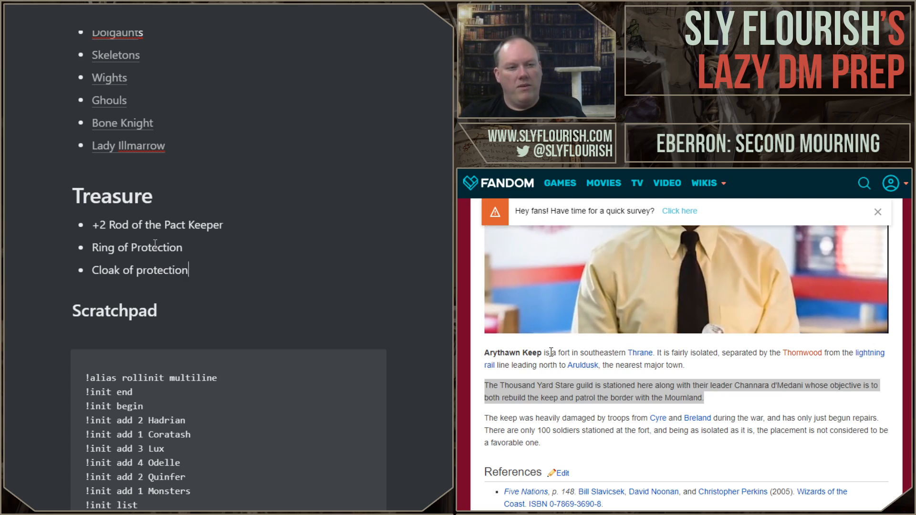
Change the ring in the Treasure list to "Ring of Shielding"
double_click(155, 244)
text(Shielding)
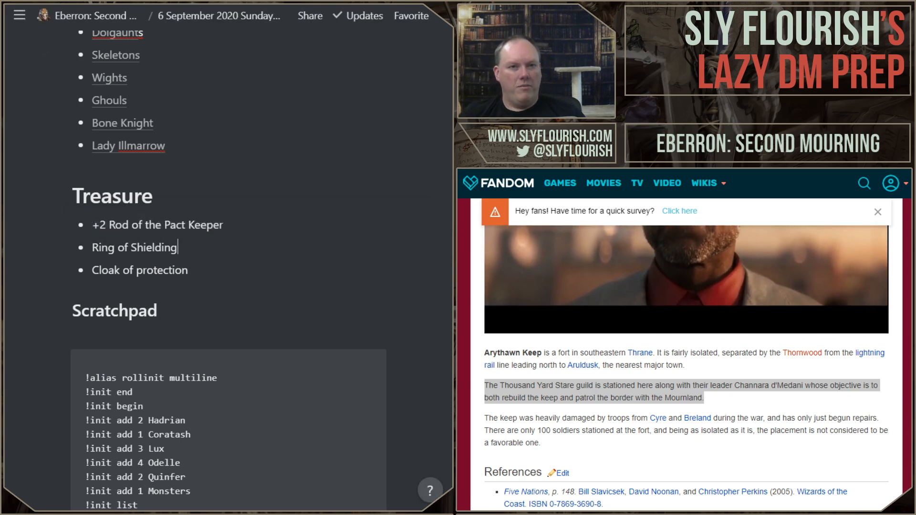
Search D&D Beyond for "ring of protection" from the D&D Quick Links page and open the Ring of Protection magic item
key(ctrl+t)
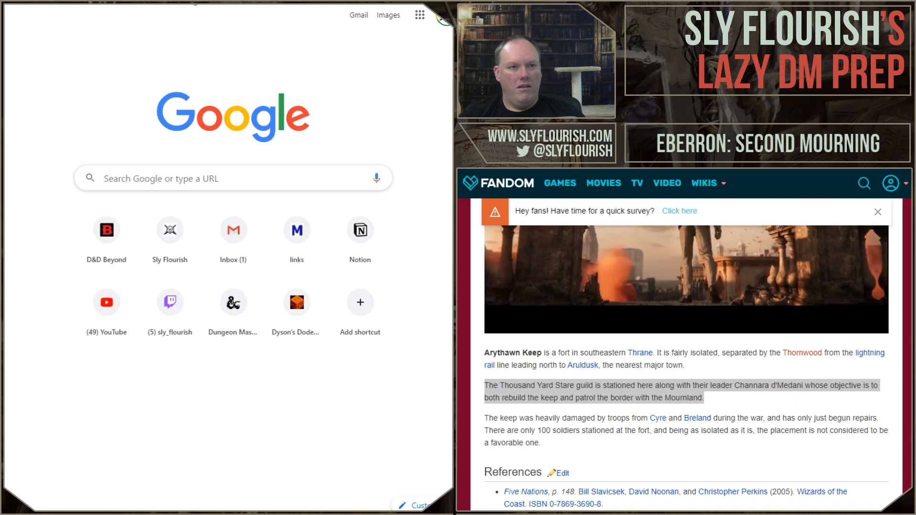
click(137, 5)
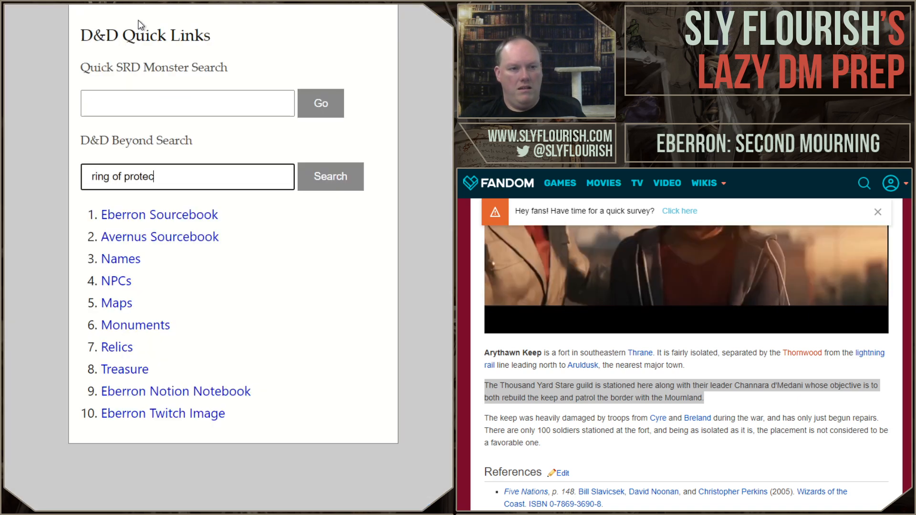
key(Return)
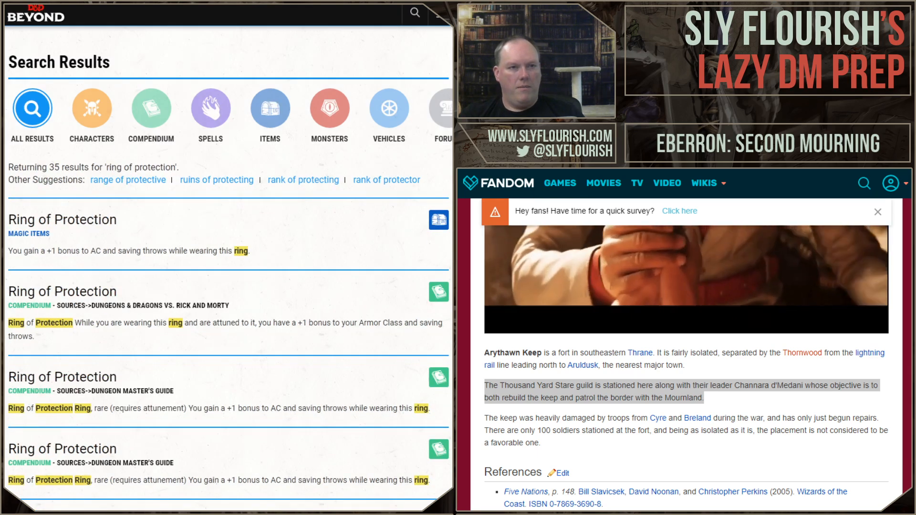
click(70, 216)
Return to the session notes and change the Treasure list's "Ring of Shielding" to "Ring of protection"
key(alt+Tab)
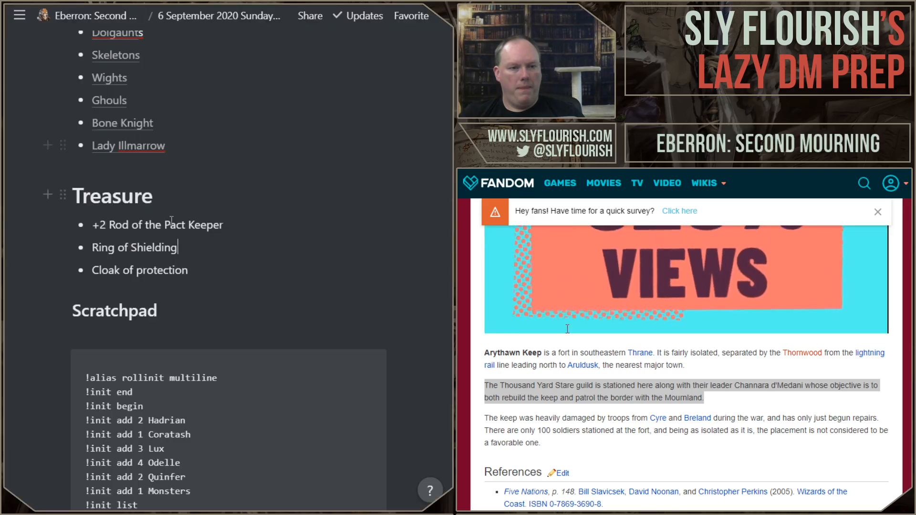
double_click(163, 248)
text(protectio)
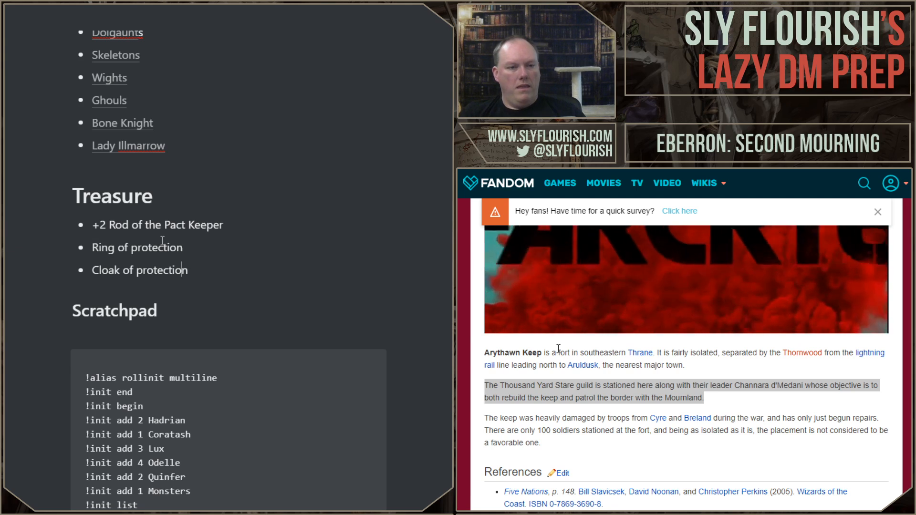
Add "Wand of the war mage" to the end of the Treasure list and give it a +1 bonus
key(Return)
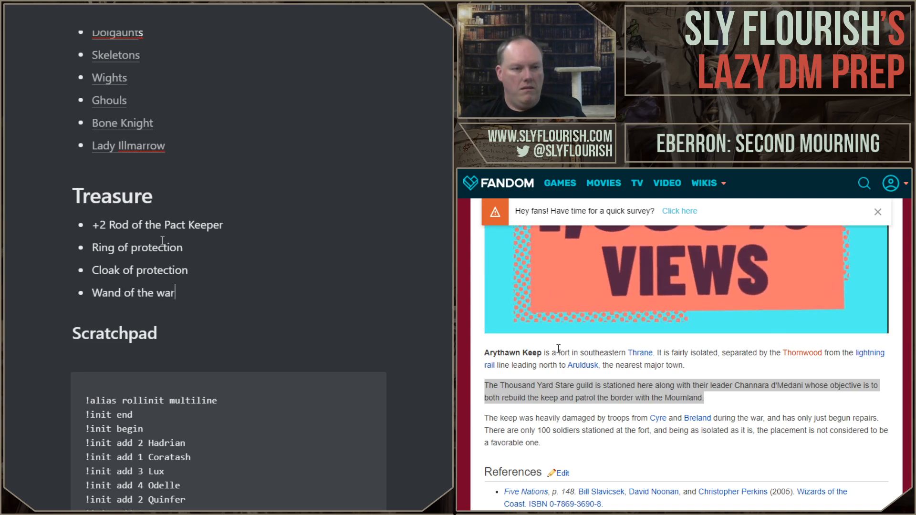
key(Return)
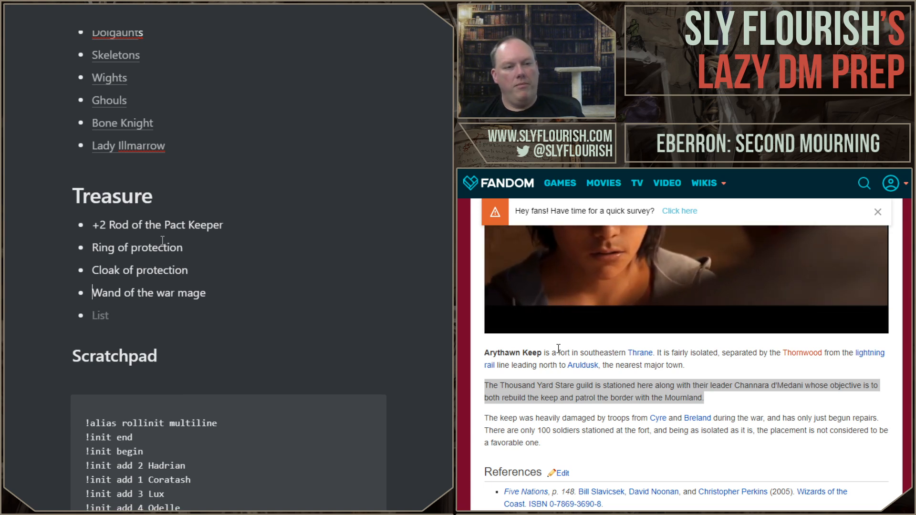
text(2)
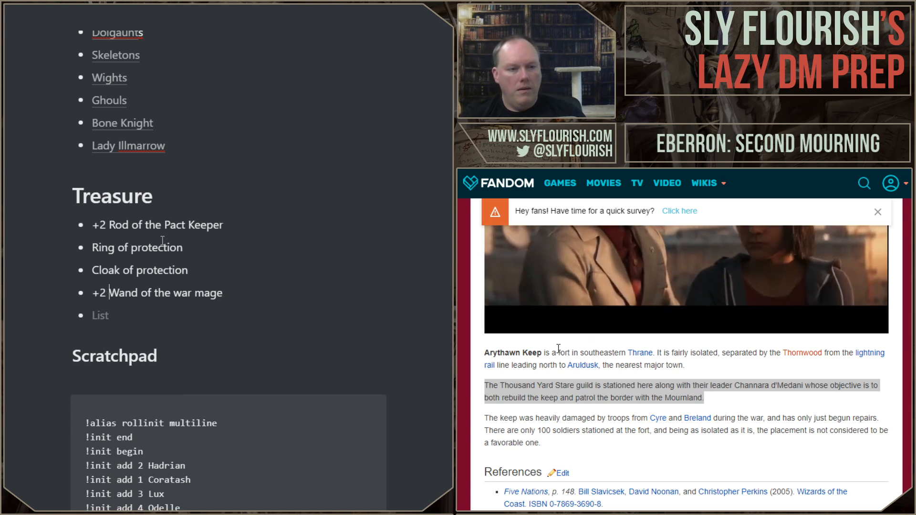
key(Down)
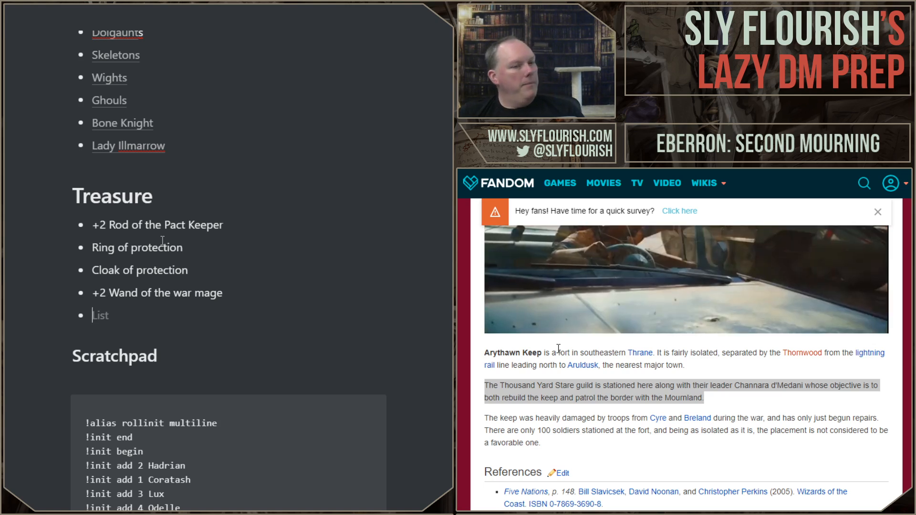
key(BackSpace)
text(1)
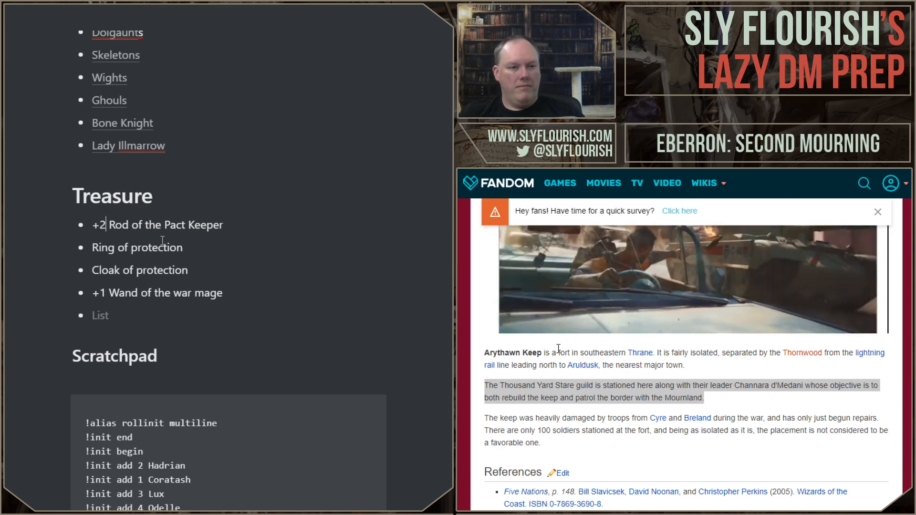
Change the Rod of the Pact Keeper's bonus to +1 in the Treasure list and remove the empty bullet at its end
key(BackSpace)
key(BackSpace)
text(1)
key(Down)
key(Down)
key(Down)
key(Down)
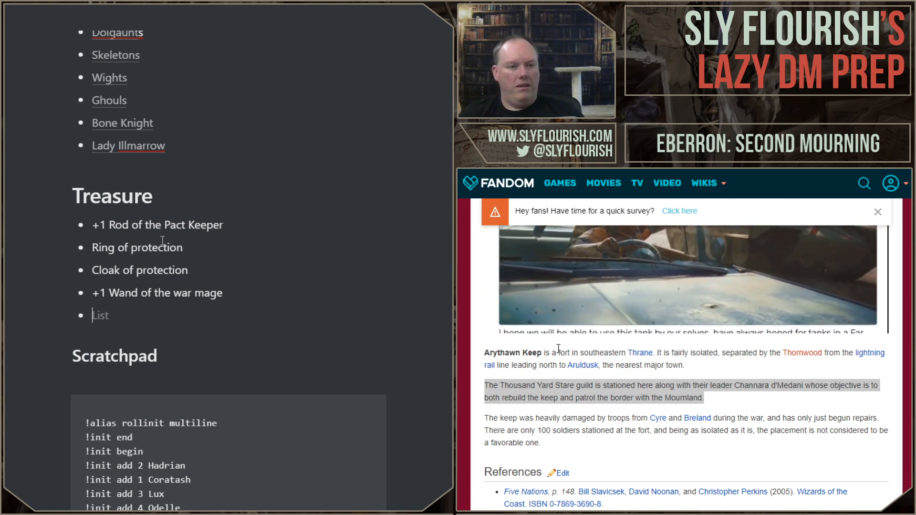
key(BackSpace)
key(BackSpace)
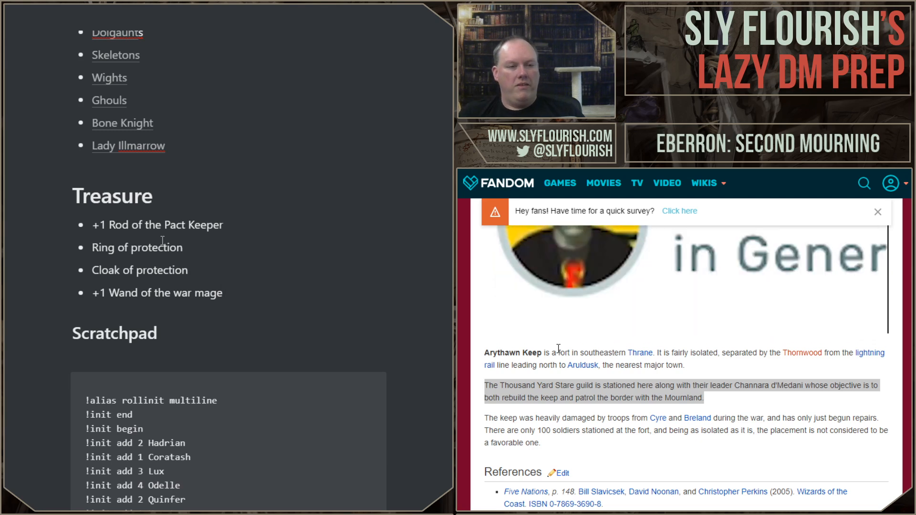
Start a new bullet under Treasure, open the Treasure generator from the D&D Quick Links page and generate a fresh CR 7 Treasure Hoard
key(Return)
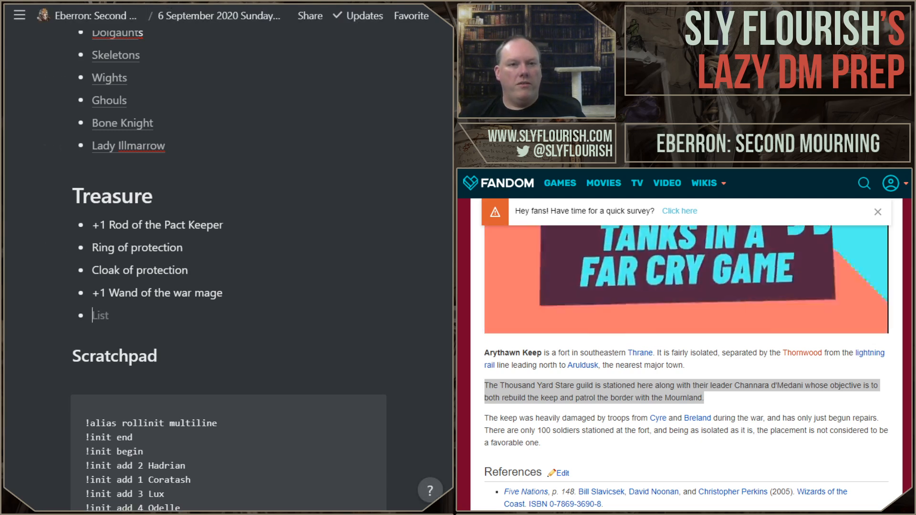
key(ctrl+t)
key(Return)
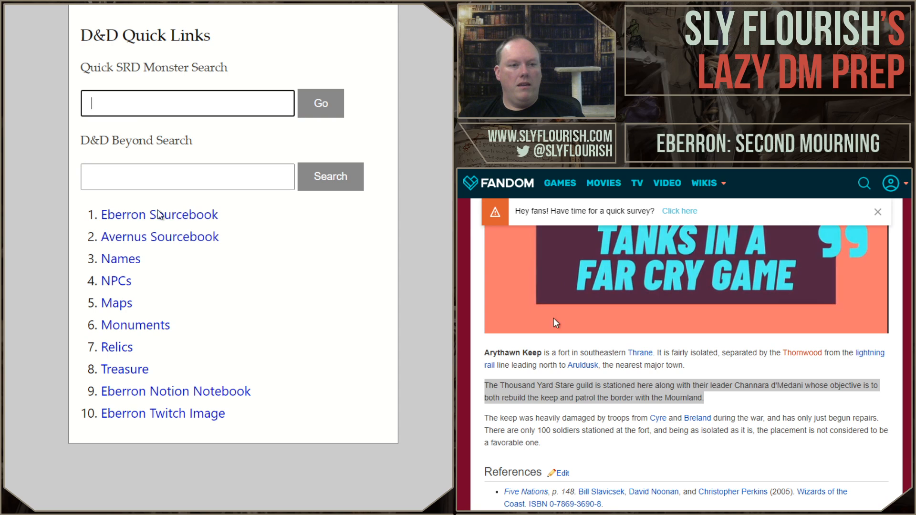
click(126, 369)
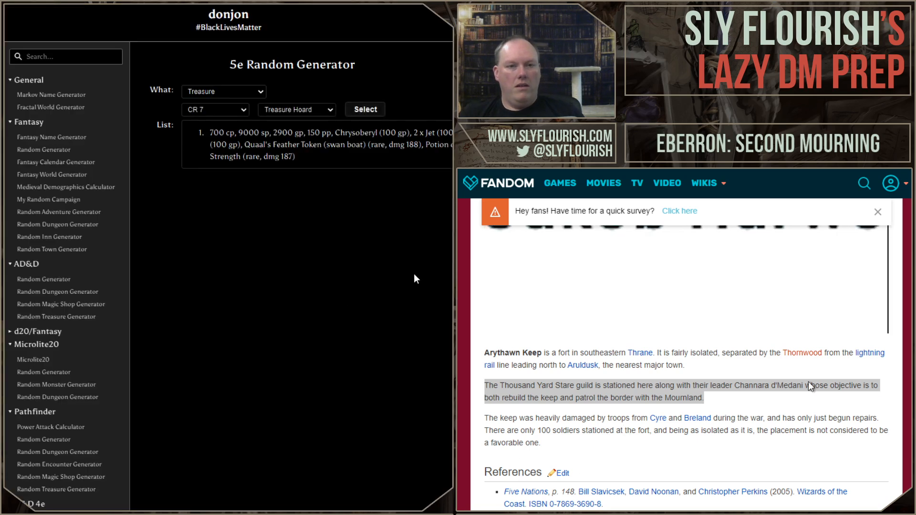
key(ctrl+r)
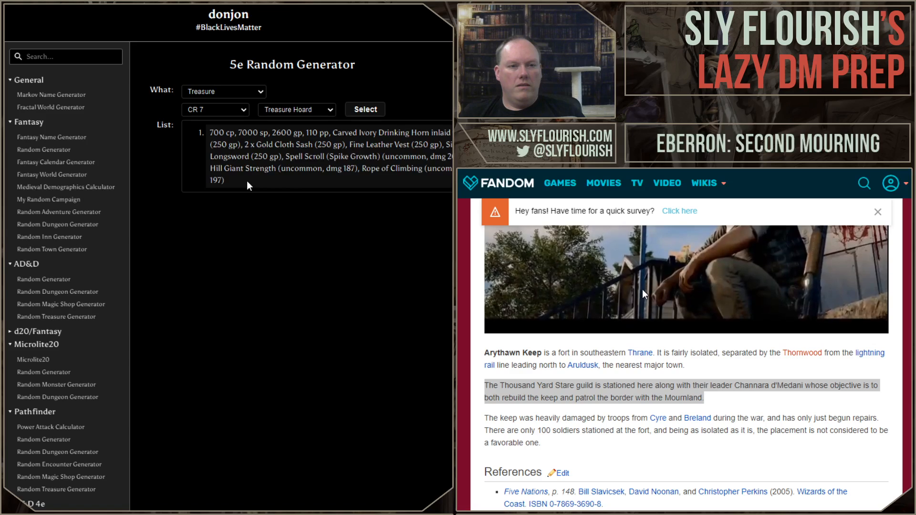
Copy the whole generated treasure hoard into the empty last bullet of the session notes' Treasure list
drag(249, 186, 207, 138)
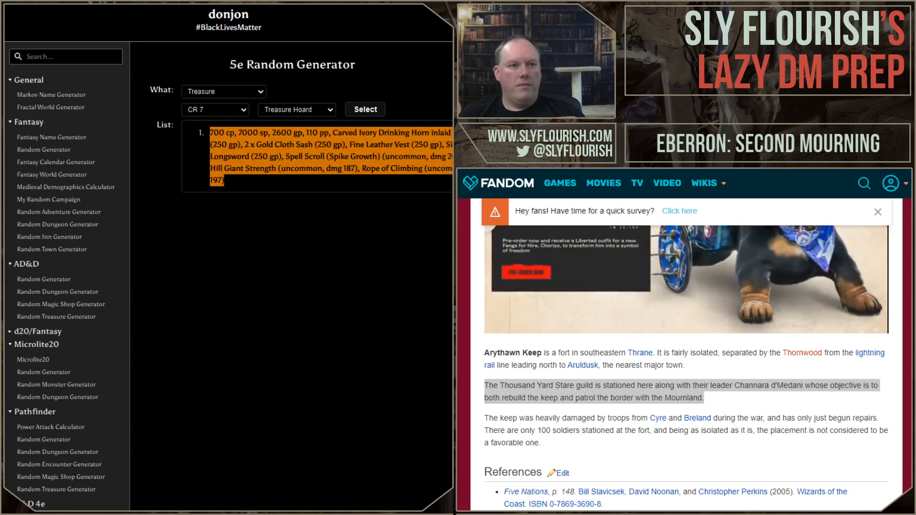
key(alt+Tab)
text(700 cp, 7000 sp, 2600 gp, 110 pp, Carved Ivory Drinking Horn inlaid with Copper (250 gp), 2 x Gold Cloth Sash (250 gp), Fine Leather Vest (250 gp), Silver Longsword (250 gp), Spell Scroll (Spike Growth) (uncommon, dmg 200), Potion of Hill Giant Strength (uncommon, dmg 187), Rope of Climbing (uncommon, dmg 197))
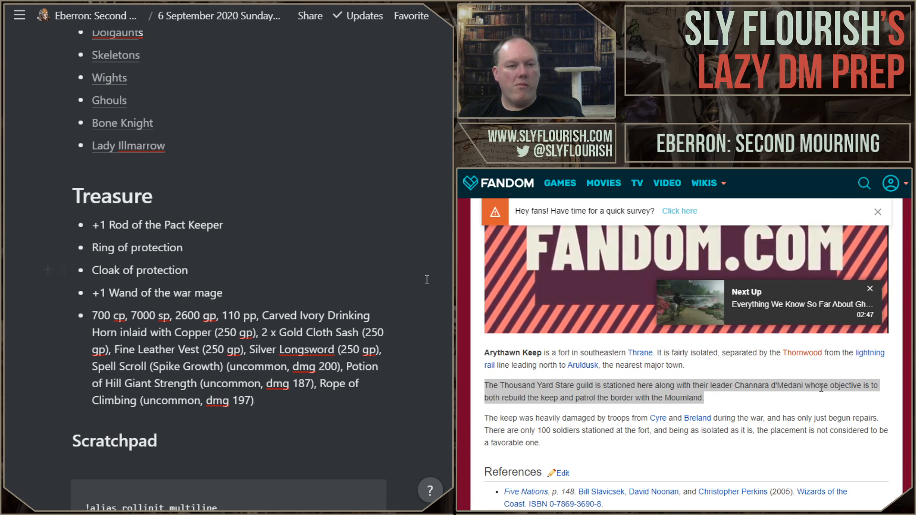
Go back to the Channara d'Medani entry under NPCs and search D&D Beyond for "medani" from the D&D Quick Links page
scroll(427, 280, down, 2)
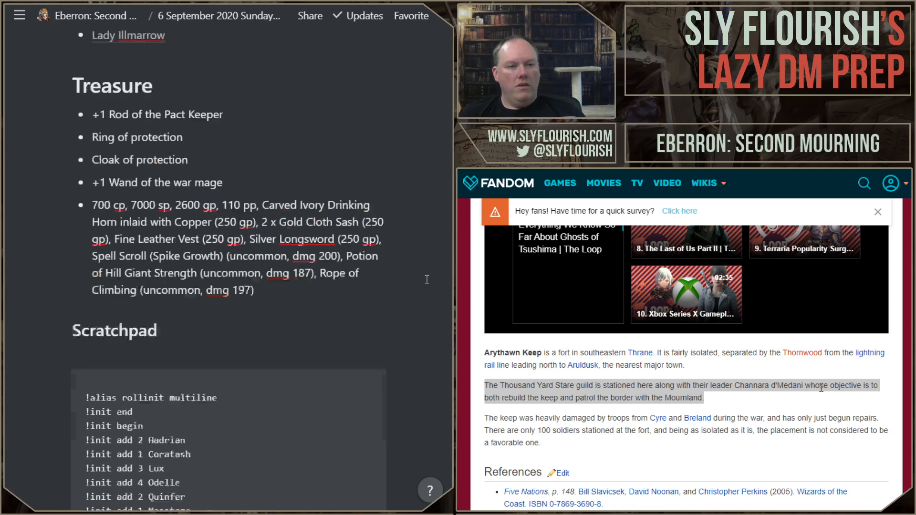
scroll(427, 279, up, 8)
scroll(438, 299, down, 2)
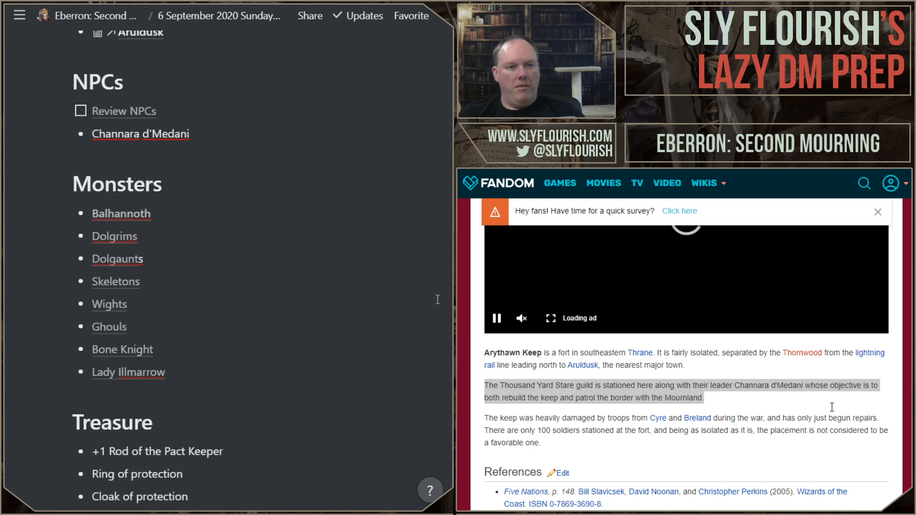
scroll(437, 299, up, 2)
scroll(439, 292, up, 2)
scroll(442, 286, down, 1)
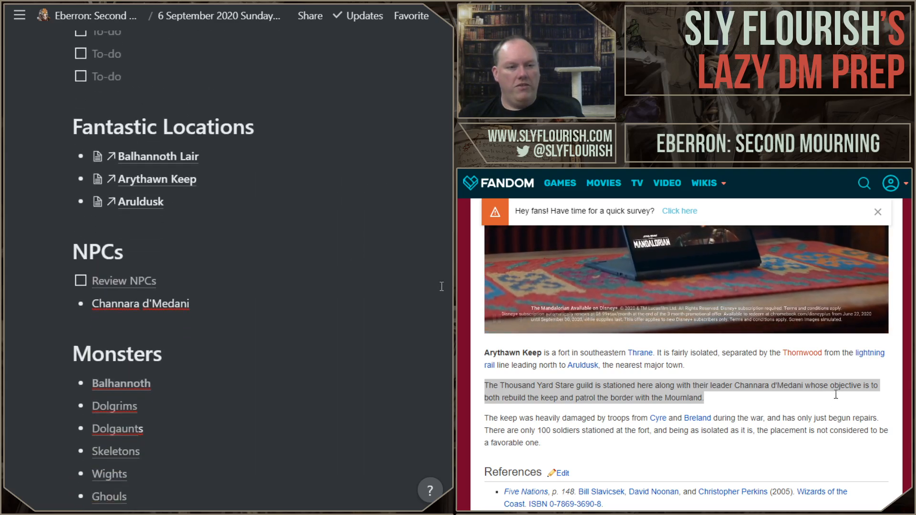
scroll(441, 286, down, 1)
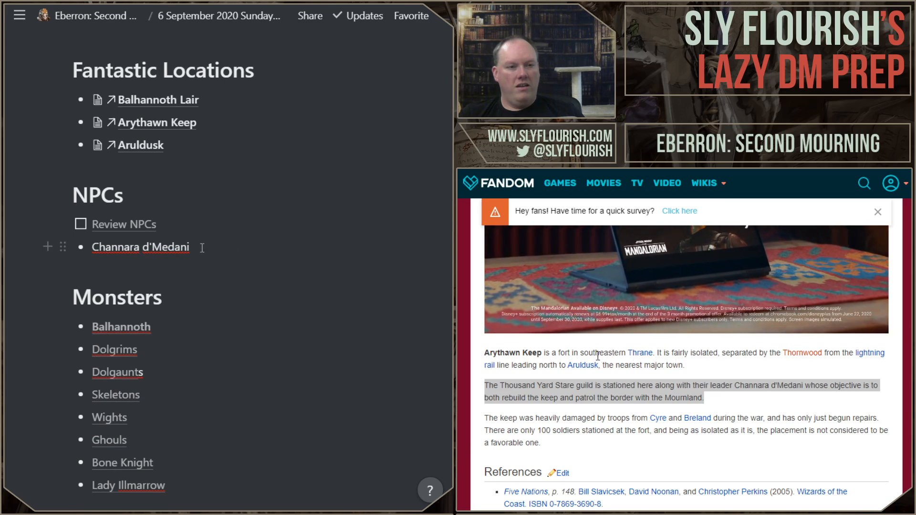
double_click(150, 249)
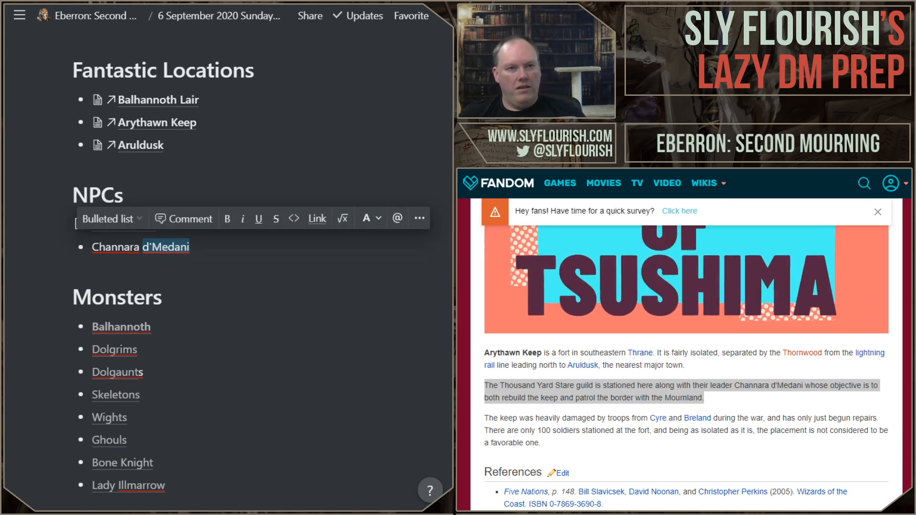
key(ctrl+t)
click(133, 5)
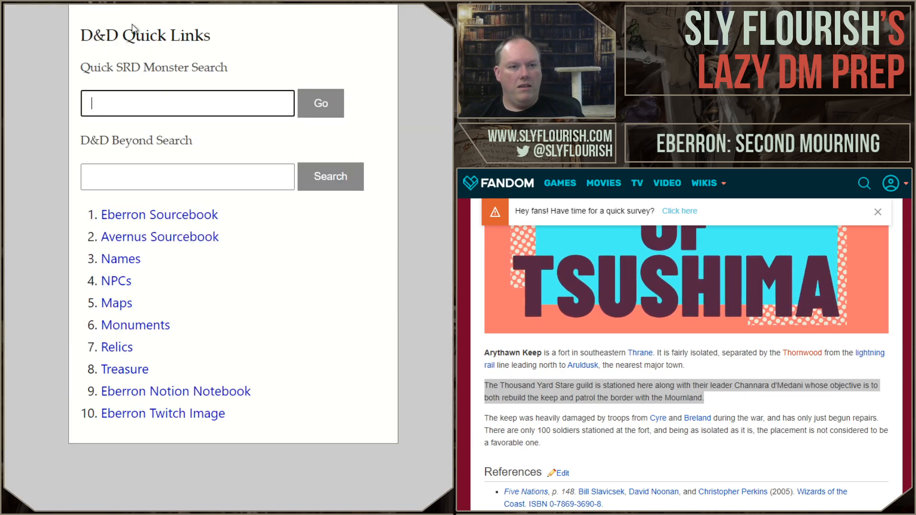
click(162, 168)
text(medani)
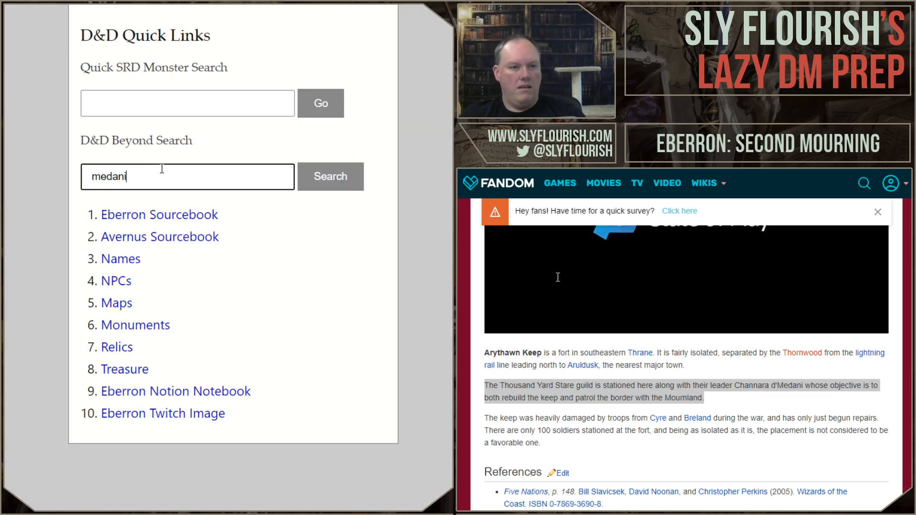
key(Return)
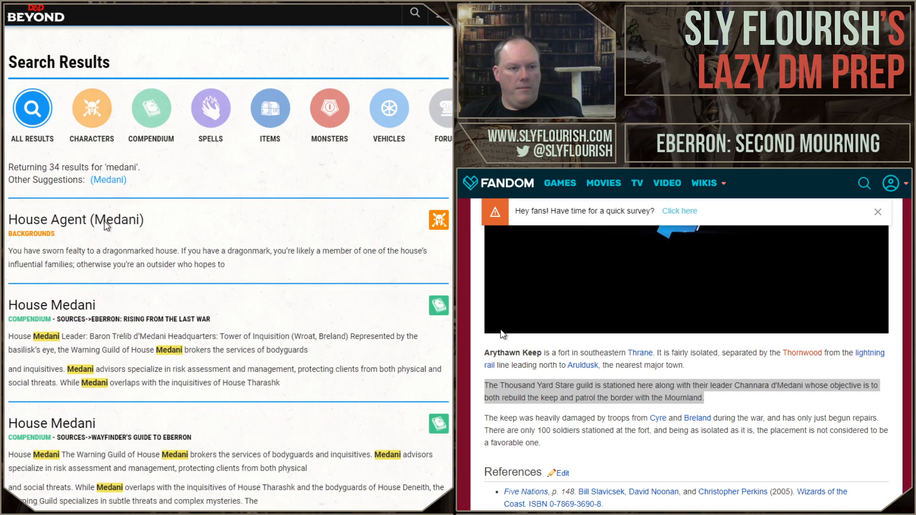
Open the House Medani compendium entry from Eberron: Rising from the Last War in the search results
click(107, 222)
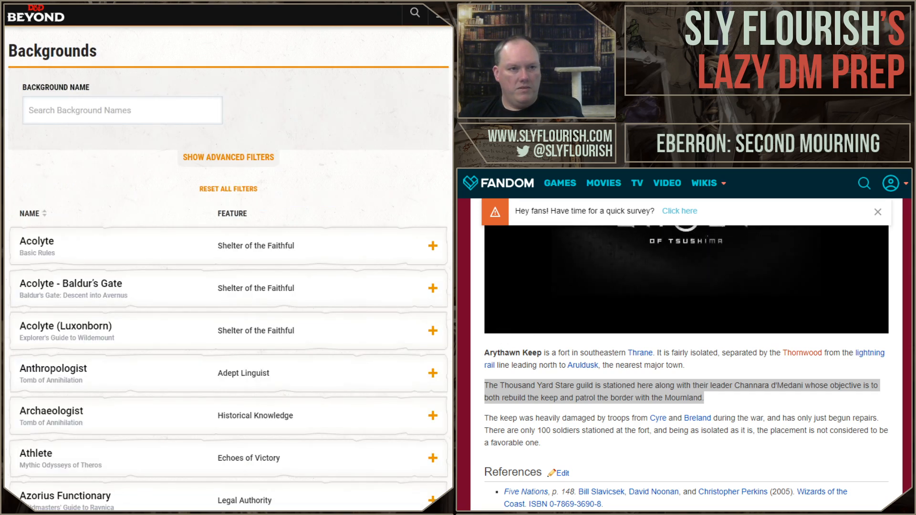
key(alt+Left)
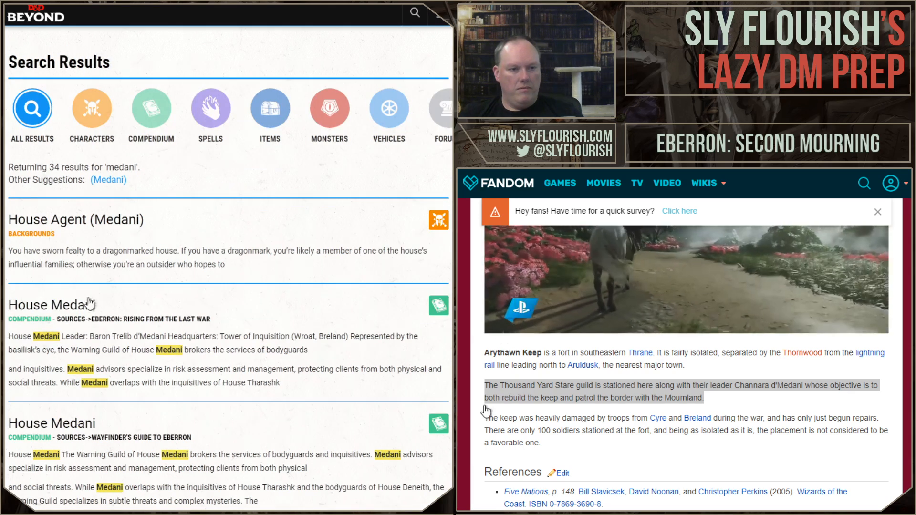
click(86, 305)
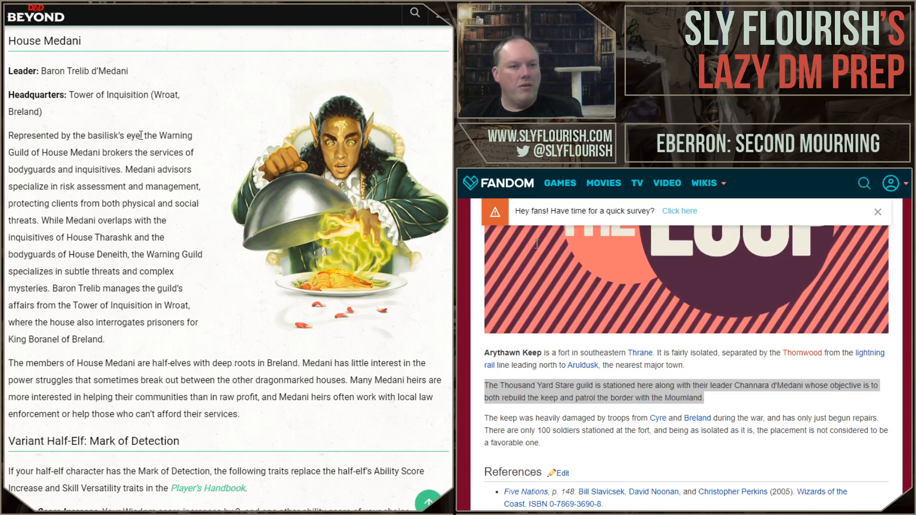
Copy the sentence about the Warning Guild of House Medani brokering bodyguards and inquisitives into the first empty to-do above Fantastic Locations
drag(123, 170, 10, 147)
key(ctrl+c)
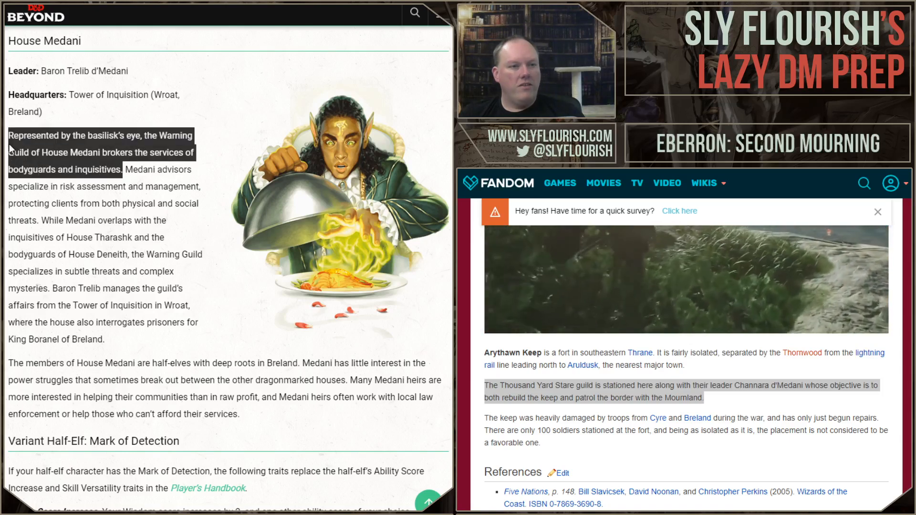
click(116, 2)
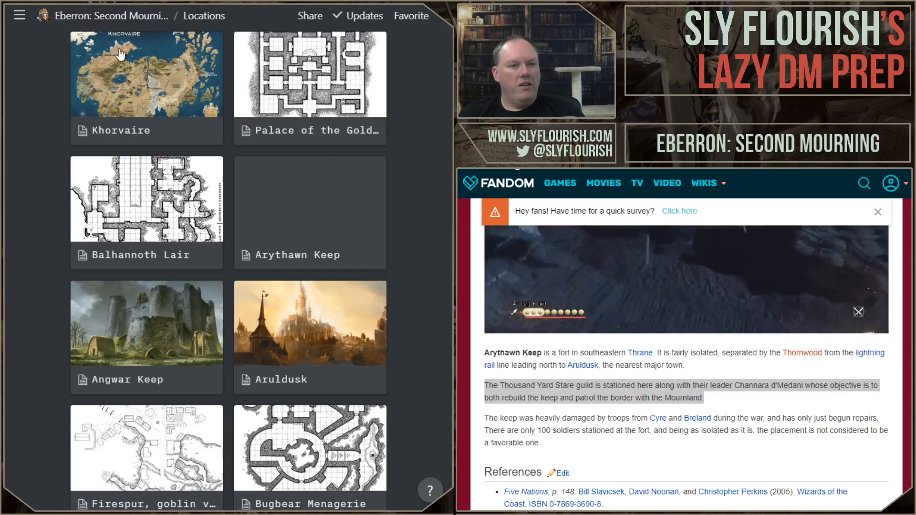
click(184, 2)
scroll(174, 234, up, 5)
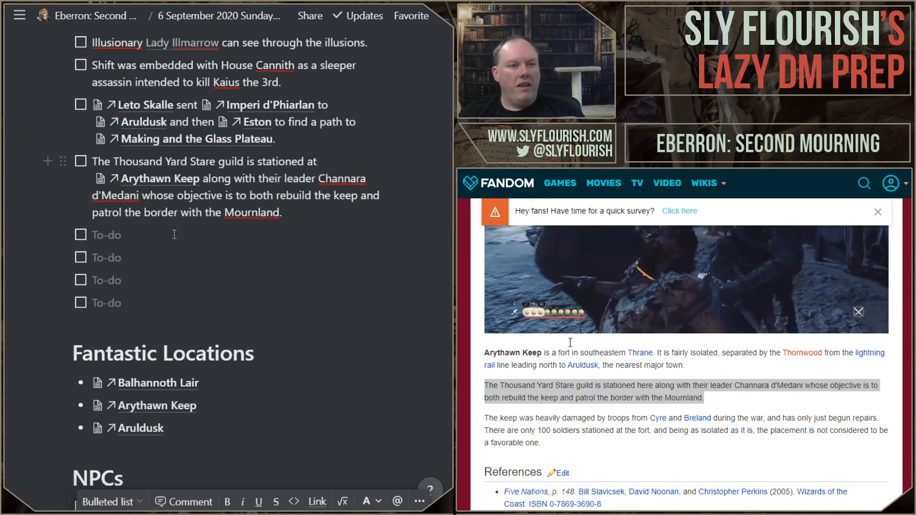
click(174, 234)
key(ctrl+v)
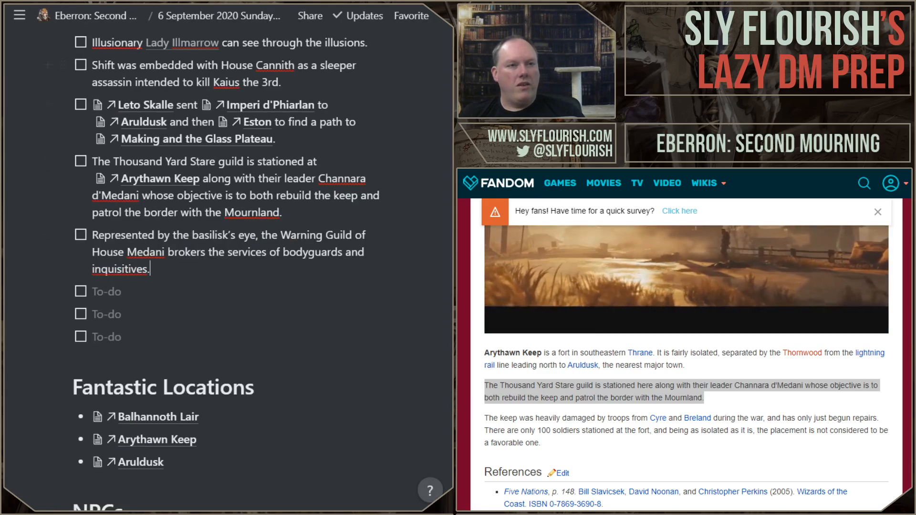
Copy "The members of House Medani are half-elves with deep roots in Breland." from the House Medani page into the next empty to-do
key(ctrl+Tab)
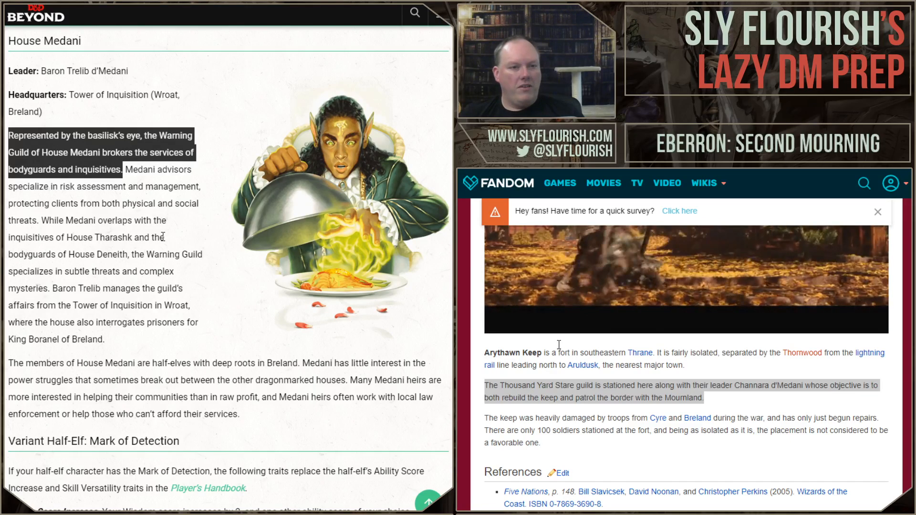
scroll(163, 237, down, 1)
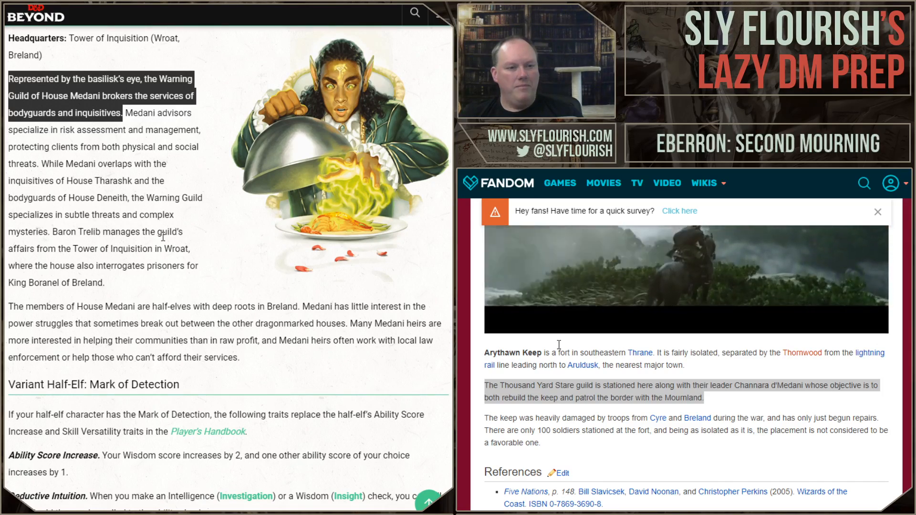
scroll(162, 237, down, 1)
scroll(162, 236, down, 1)
drag(301, 193, 10, 190)
key(ctrl+c)
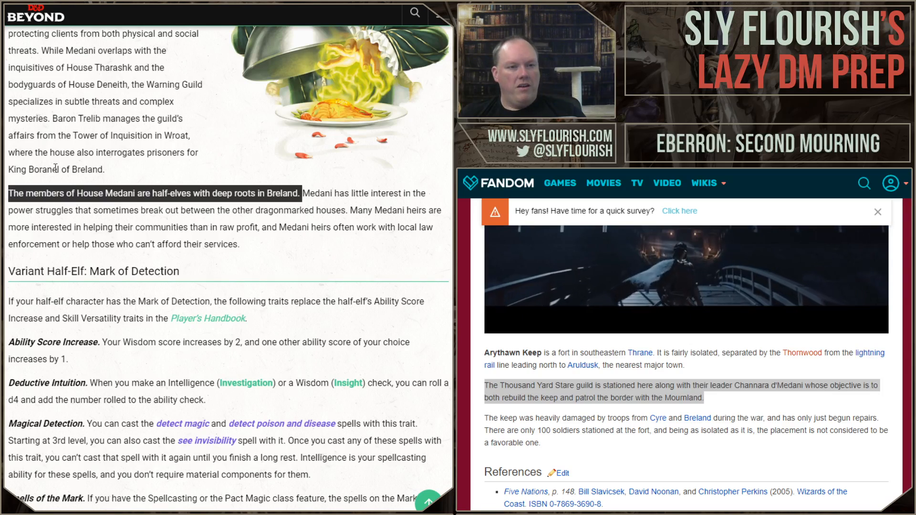
key(alt+Tab)
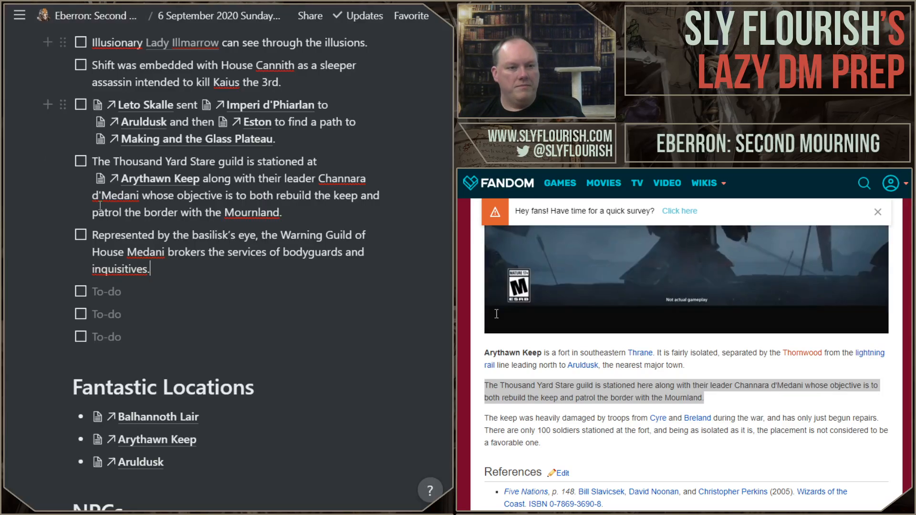
key(ctrl+v)
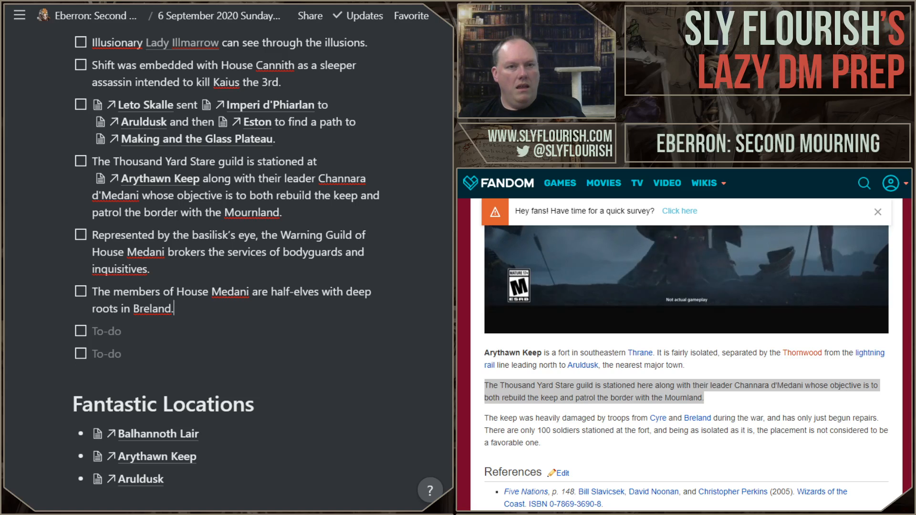
key(alt+Tab)
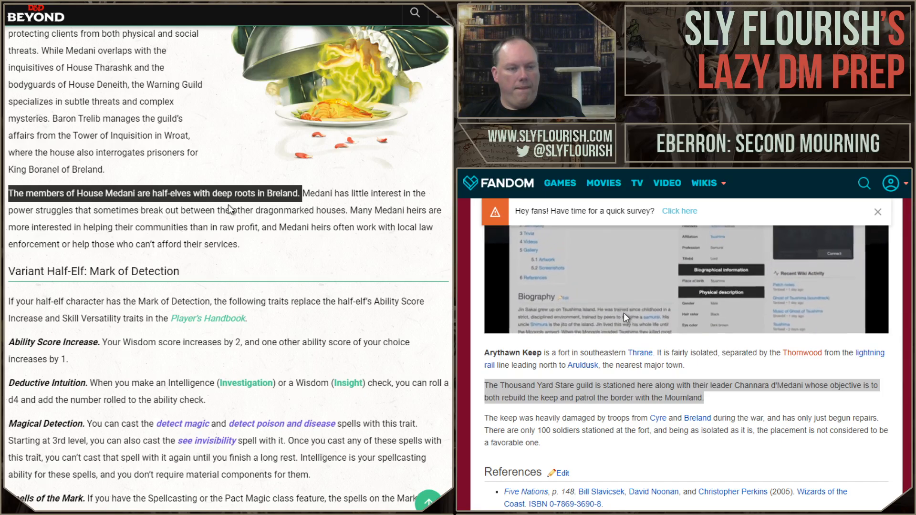
scroll(275, 211, up, 7)
key(alt+Tab)
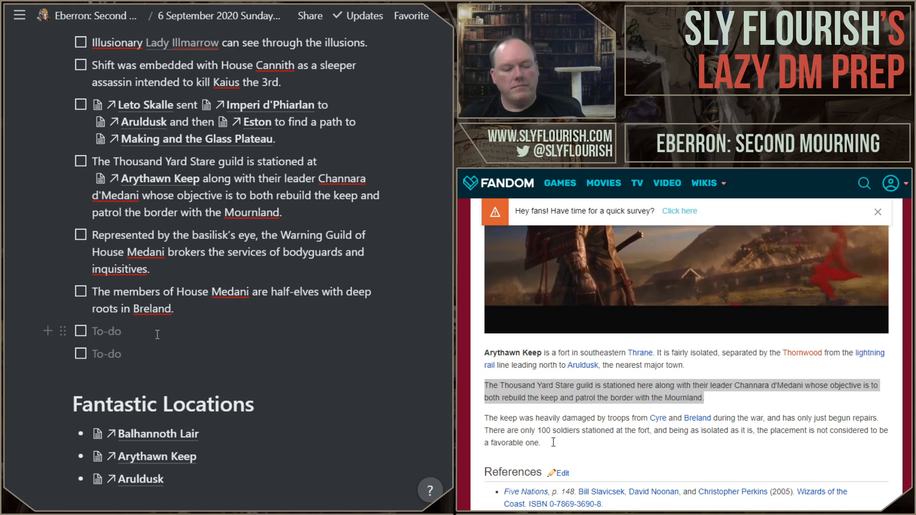
Begin the next empty to-do with "A group of pacifist warforged monks of the Becoming God reside in a monstary of"
text(A grou)
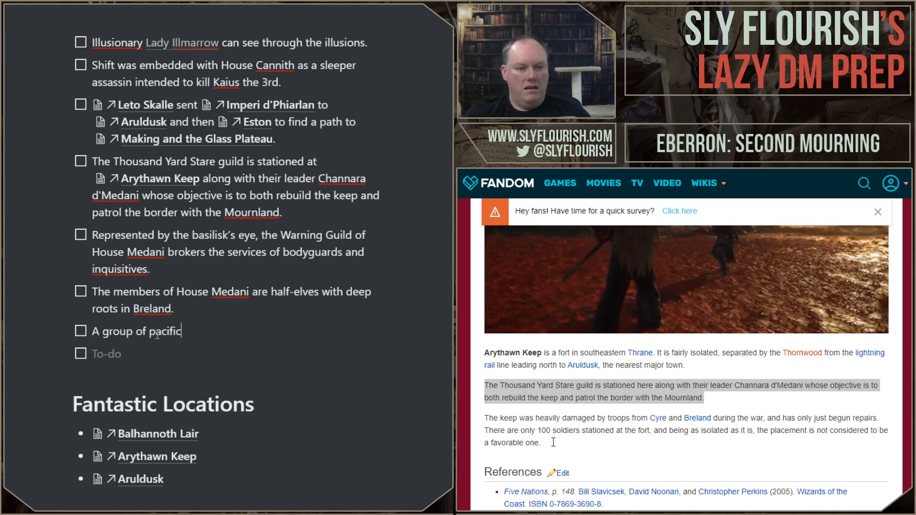
text(p of pacifist warforged r)
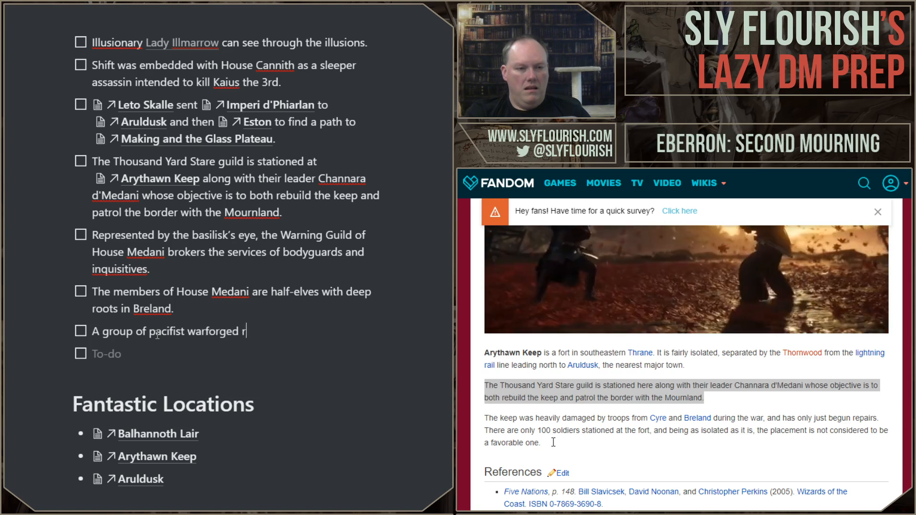
key(BackSpace)
text(monks)
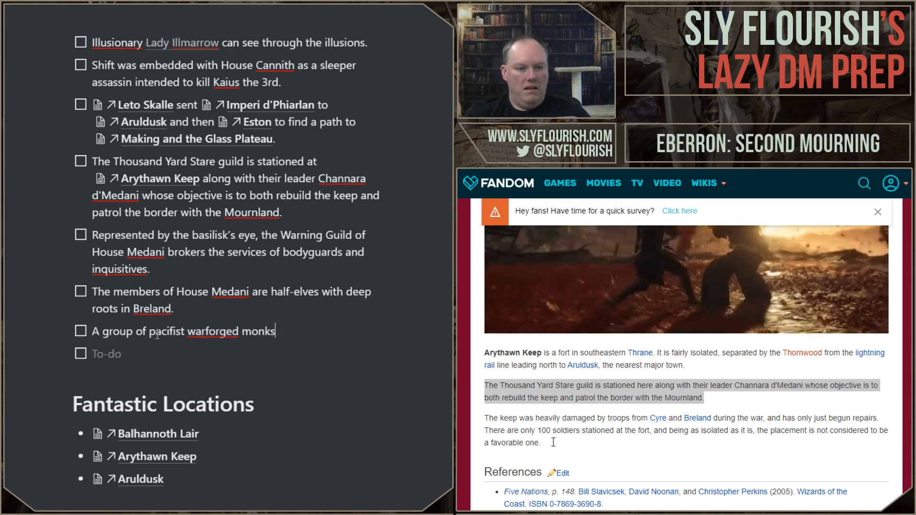
text( of the Becoming Guid)
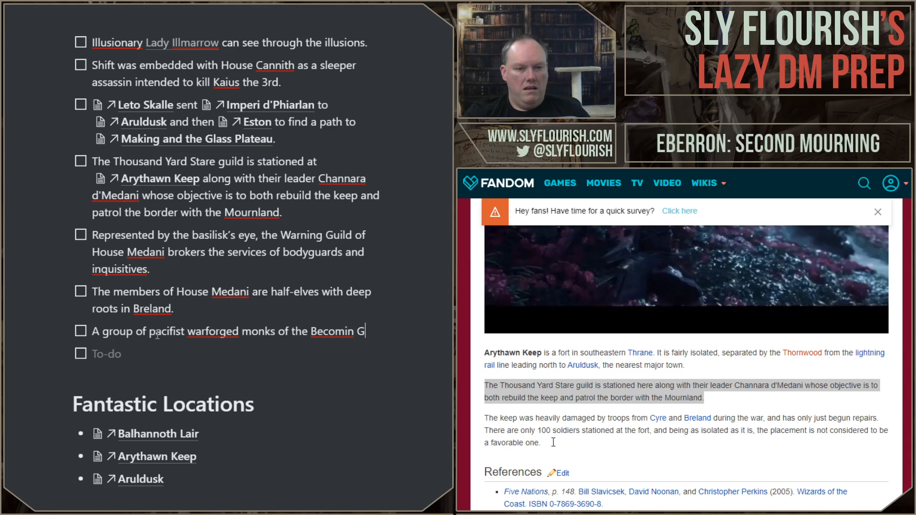
key(BackSpace)
key(BackSpace)
key(BackSpace)
key(BackSpace)
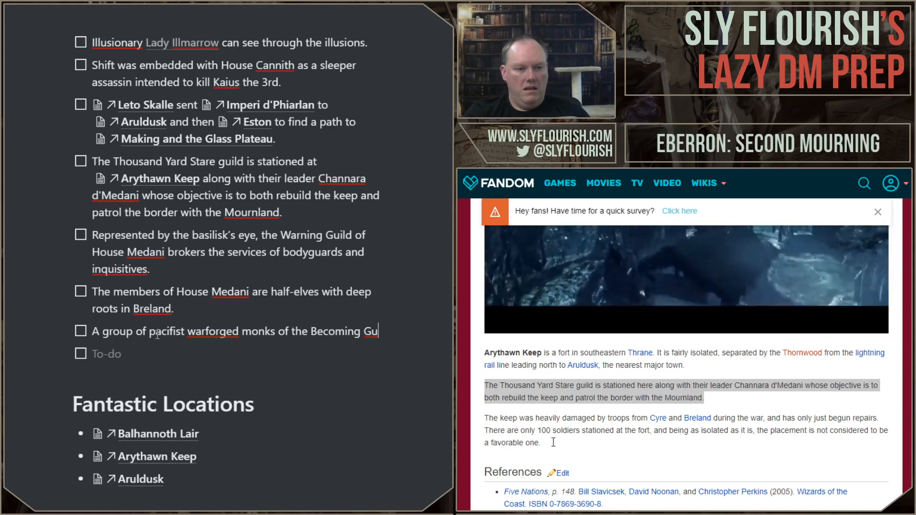
text(od reside in a monstary of)
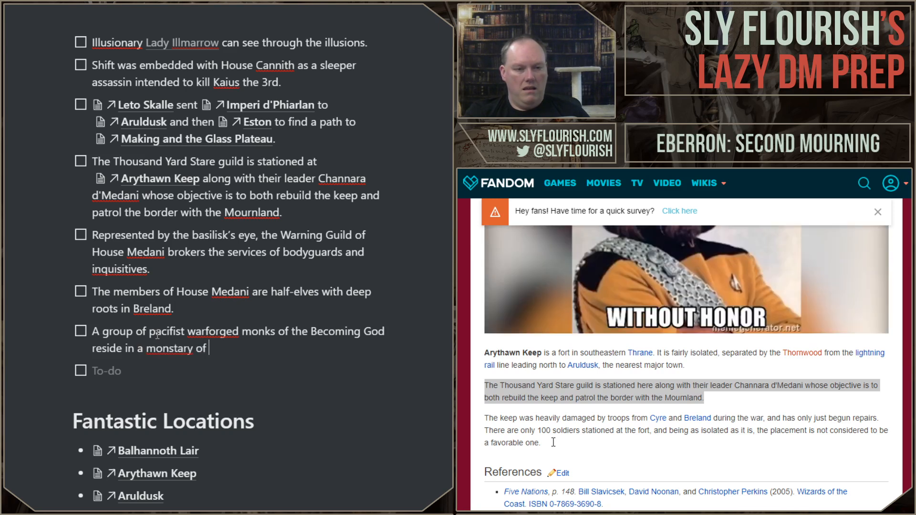
Correct the misspelled "monstary" in the warforged monks clue to "monastery"
double_click(177, 348)
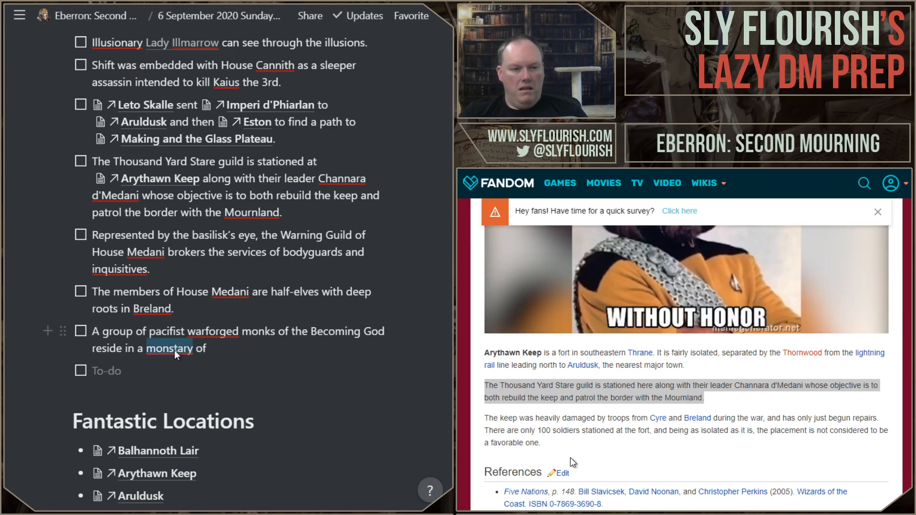
text(monetary)
double_click(177, 350)
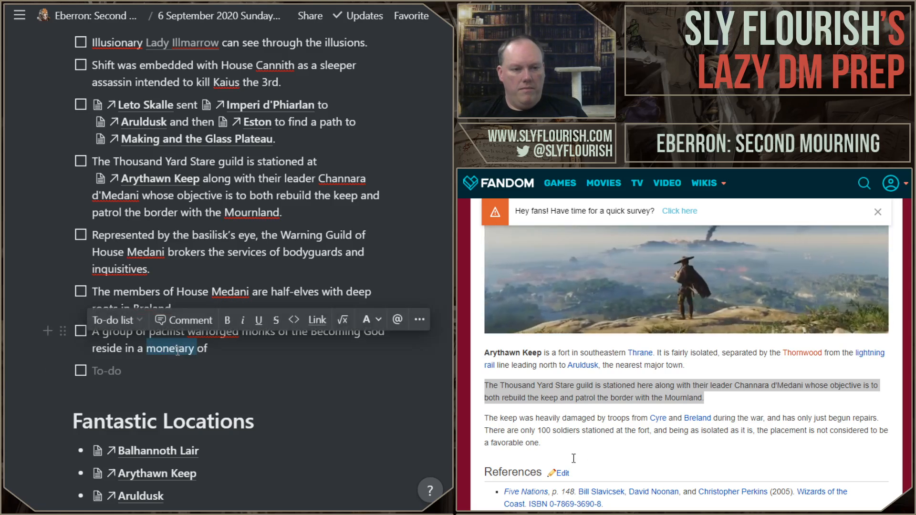
text(mone)
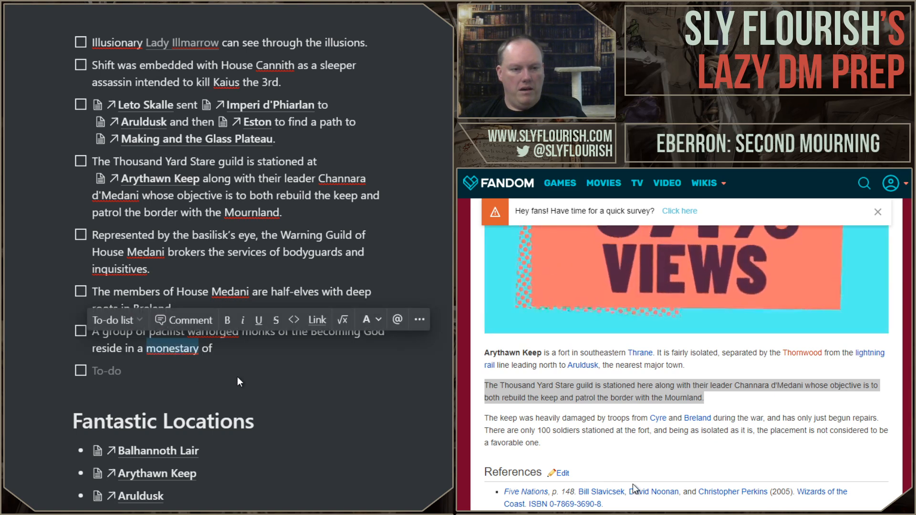
text(monastery)
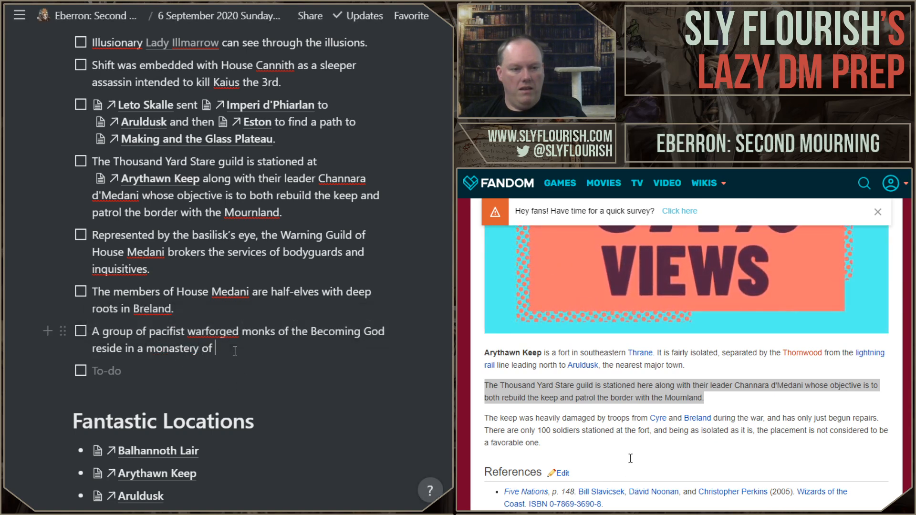
Look up the keep's name in the campaign Locations and end the warforged monks clue with a link to the Angwar Keep page
click(101, 3)
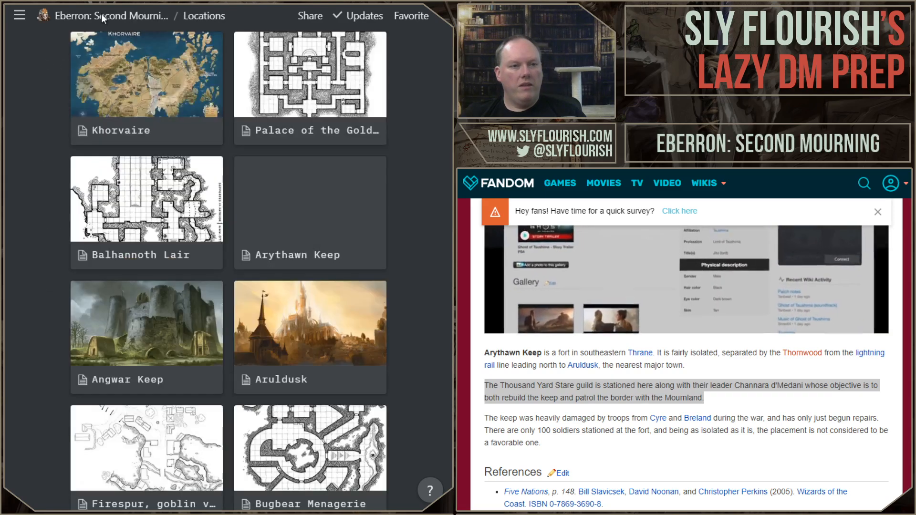
scroll(280, 267, up, 1)
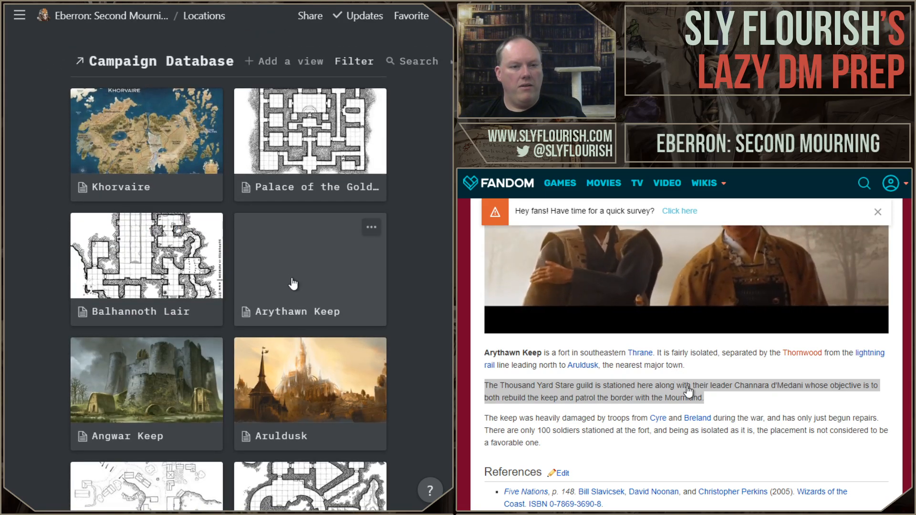
click(158, 393)
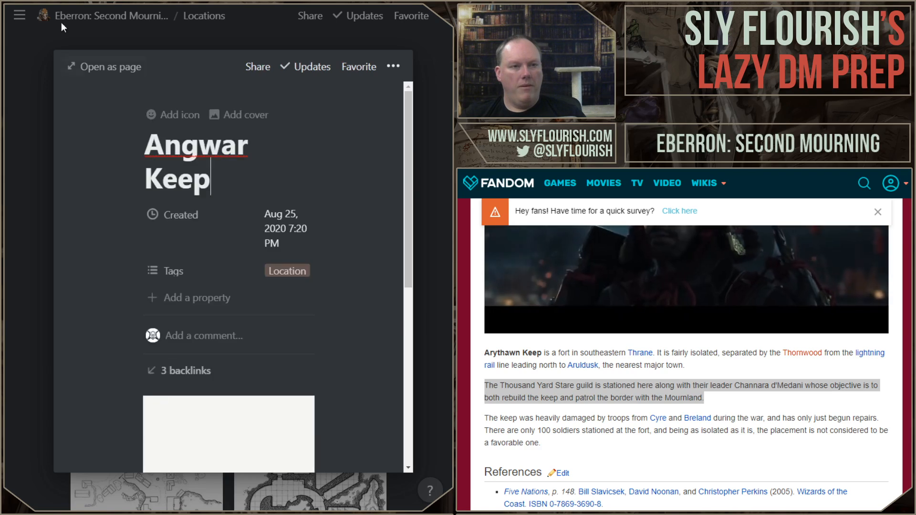
click(56, 2)
text(Ang)
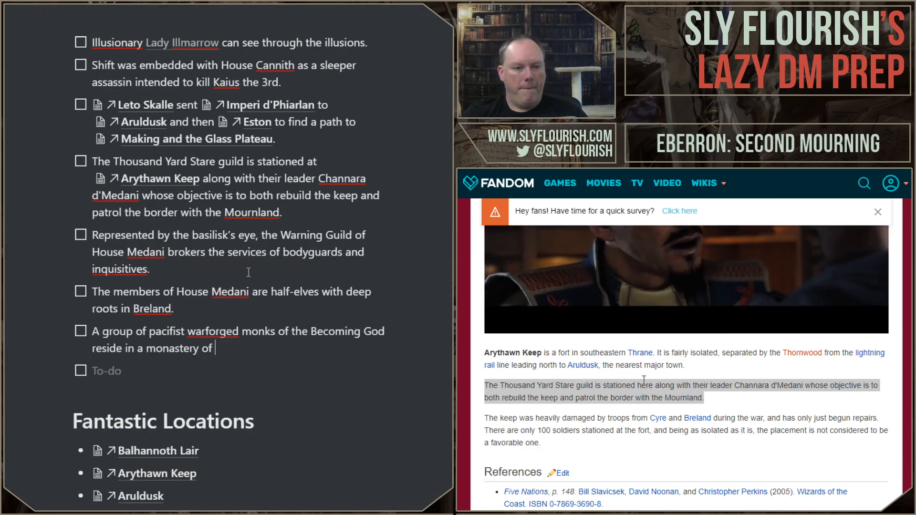
text(@angw)
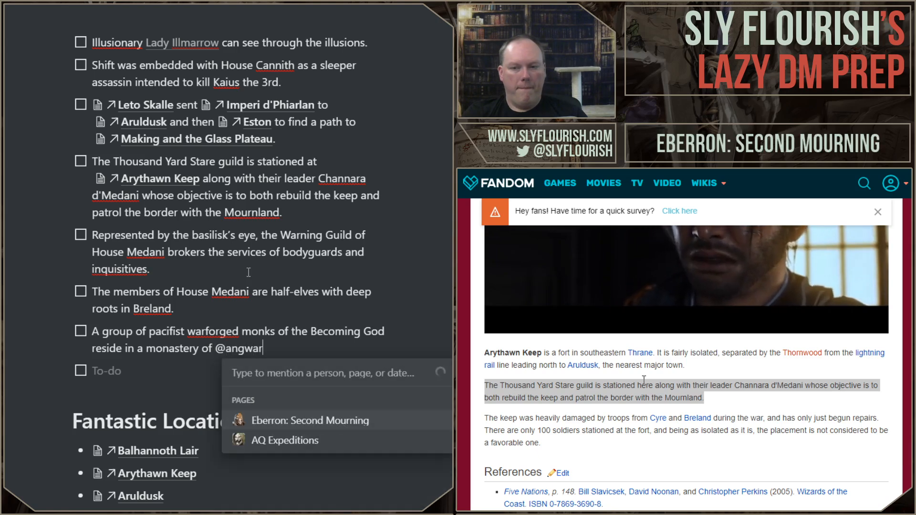
text(ar)
key(Return)
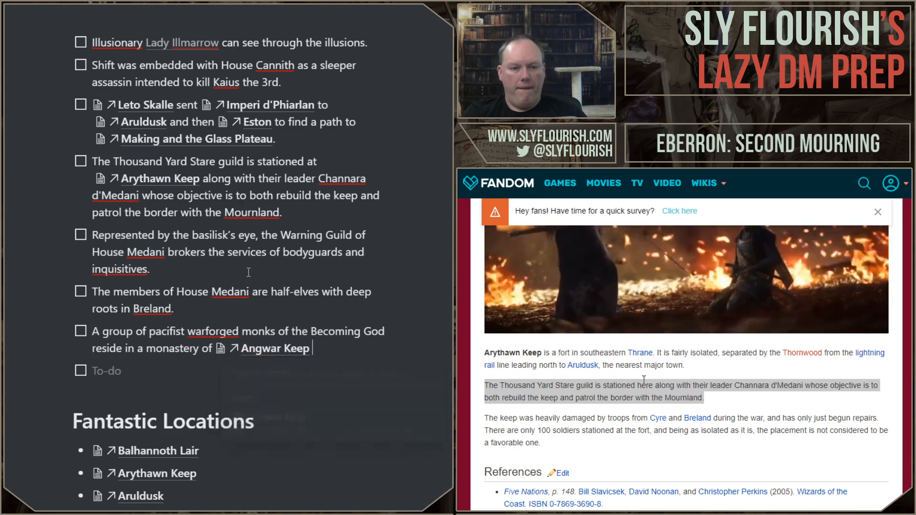
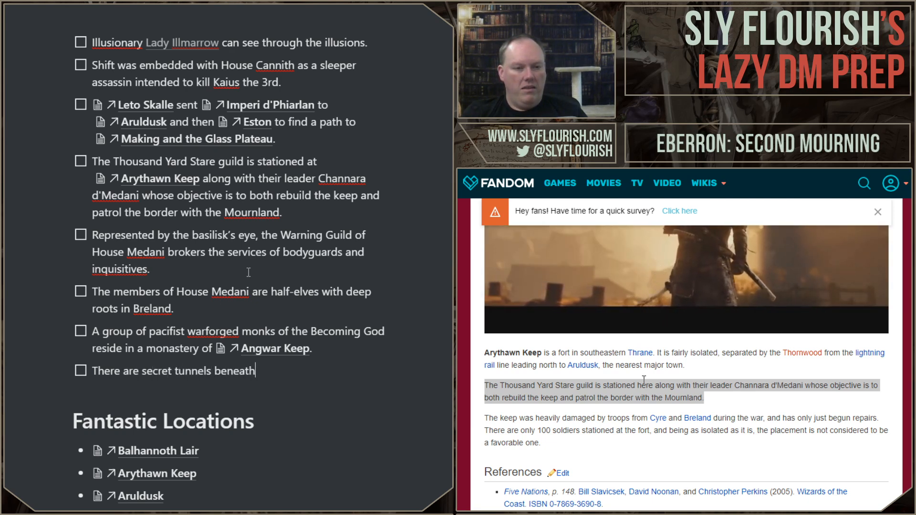
Replace the secret tunnels draft in the last to-do with "Imperi d'Phiarlan went to Angwar Keep", linking both names to their pages
key(ctrl+shift+Left)
key(ctrl+shift+Left)
key(ctrl+shift+Left)
key(ctrl+shift+Left)
key(ctrl+shift+Left)
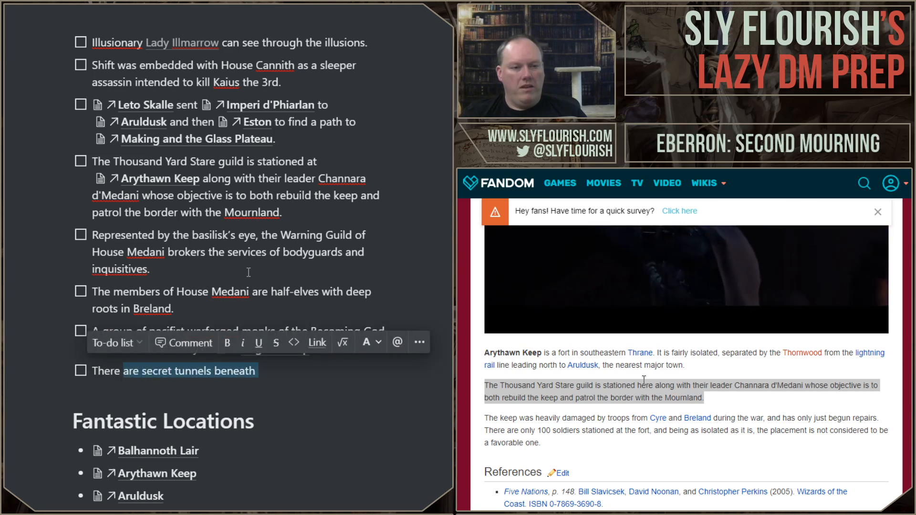
key(BackSpace)
text(@)
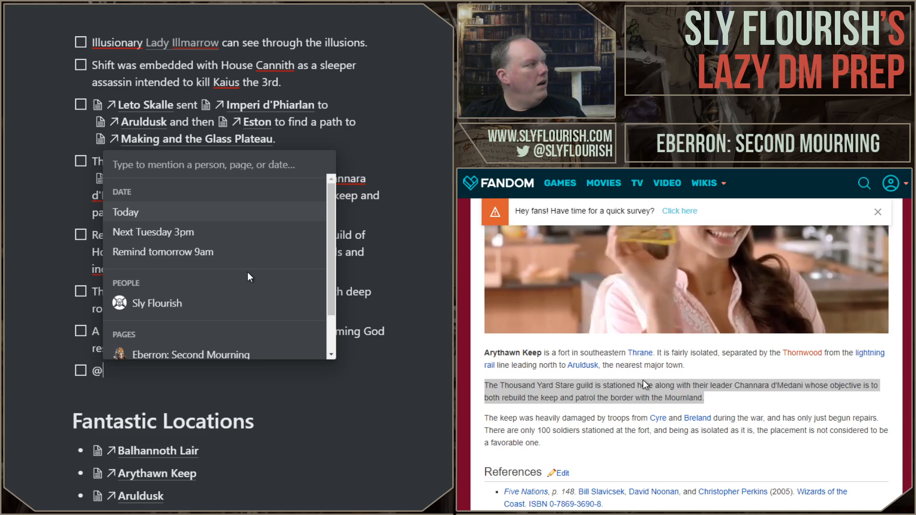
text(imp)
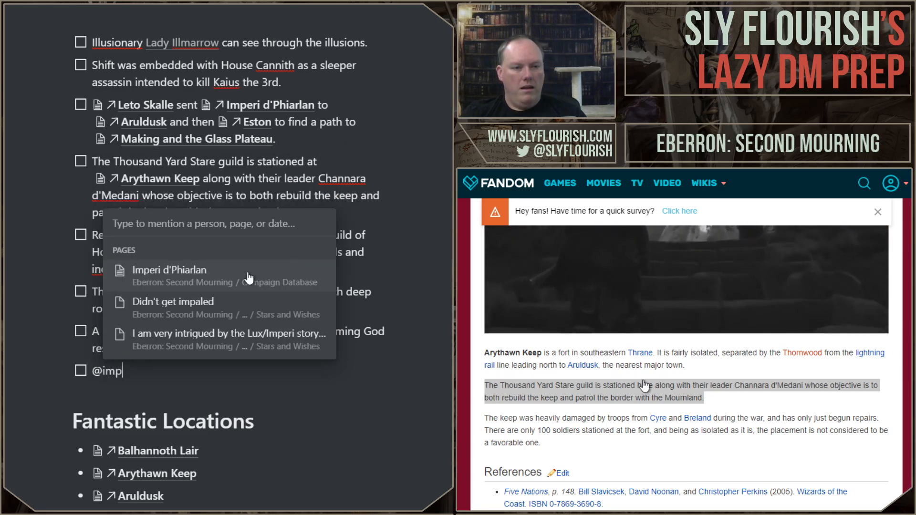
click(249, 275)
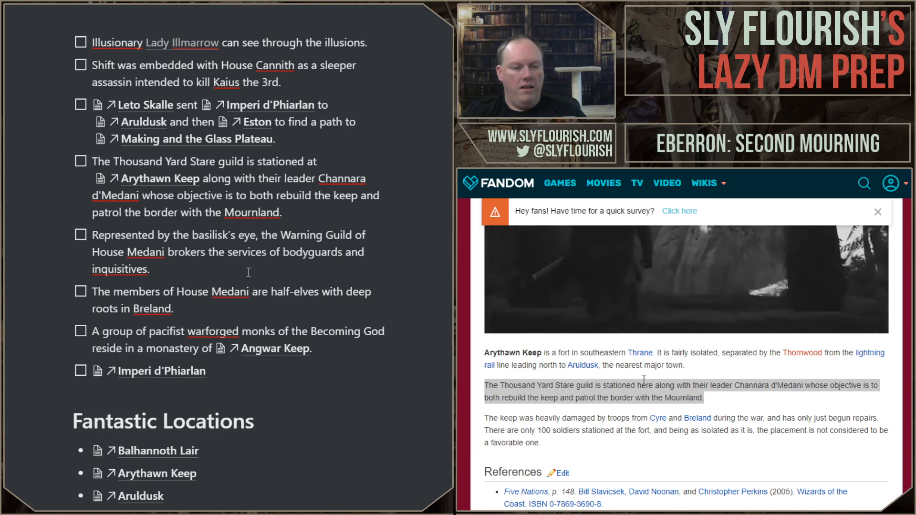
text(went to )
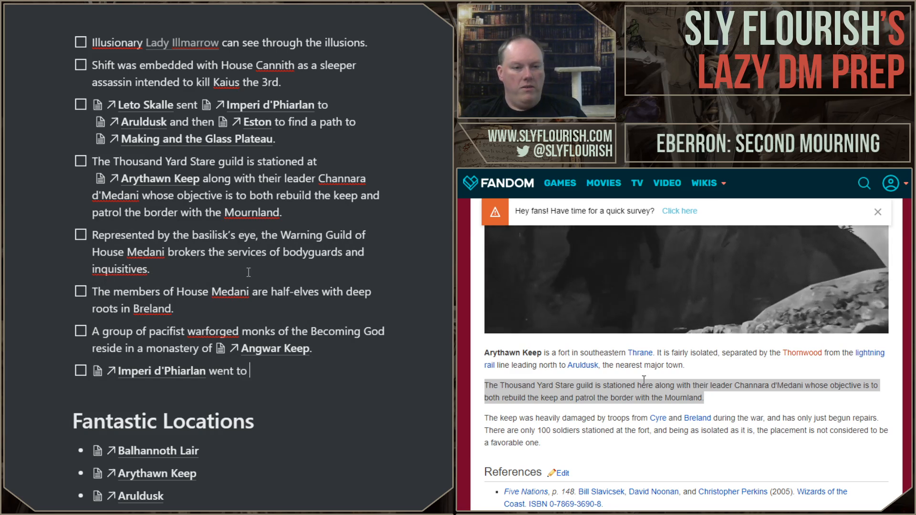
text(@ang)
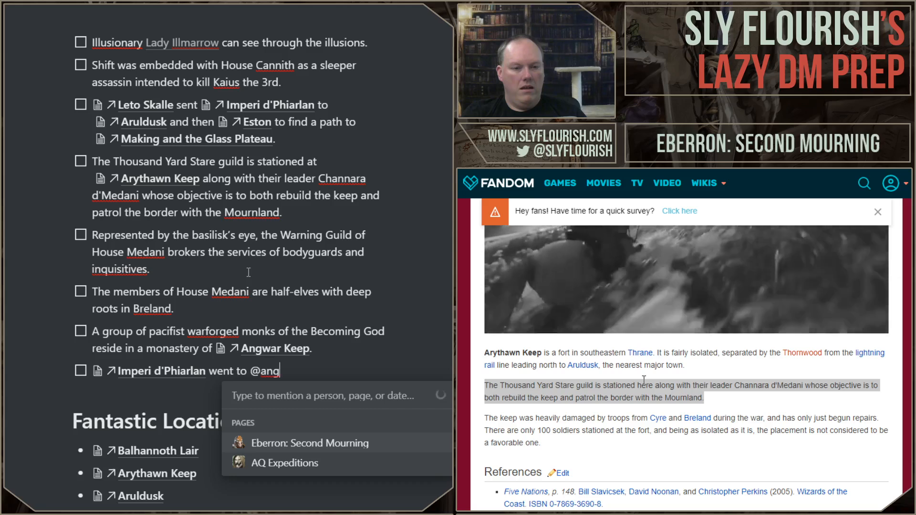
key(Return)
Complete the Imperi d'Phiarlan clue with "believing there were secret passages to Eston beneath the keep and the eastern river.", linking Eston
text(bel)
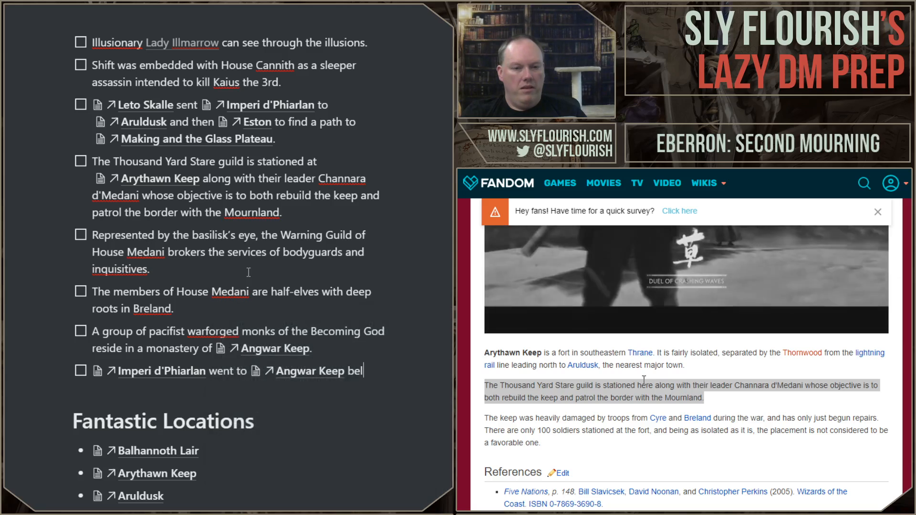
text(ieving there were secret pa)
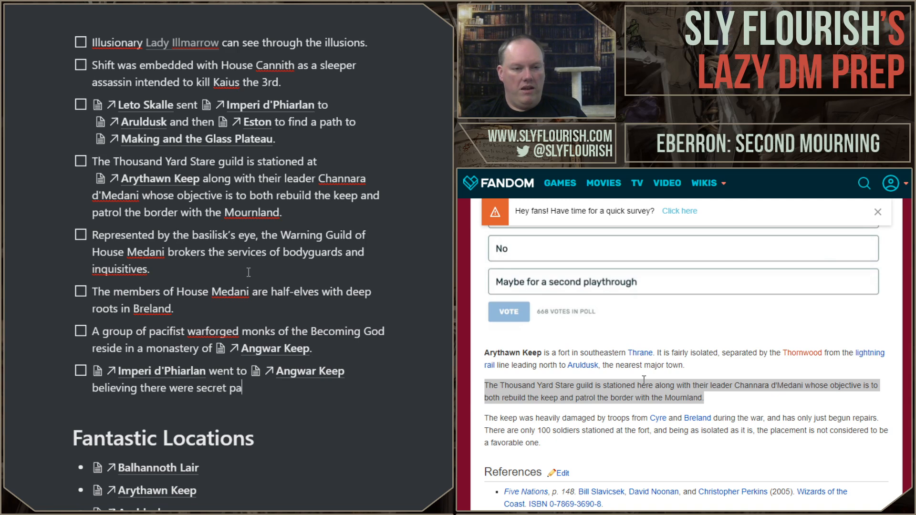
text(@esto)
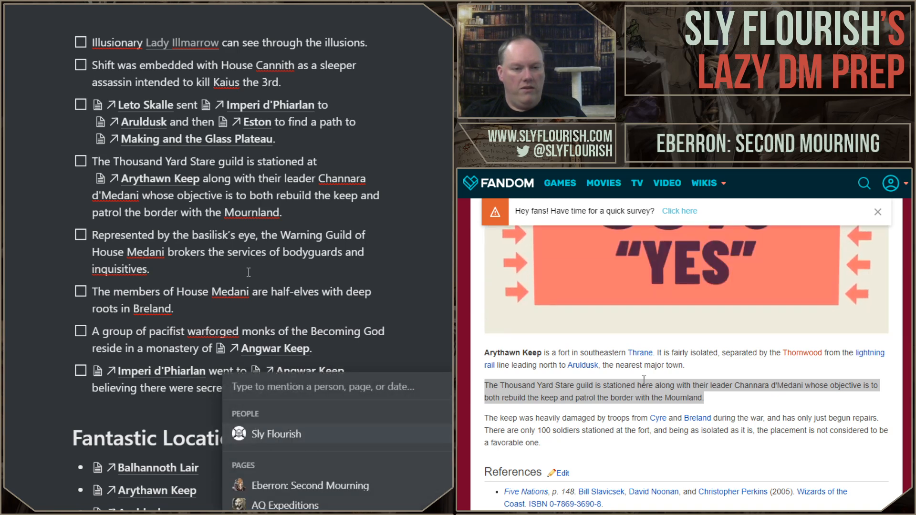
text(n)
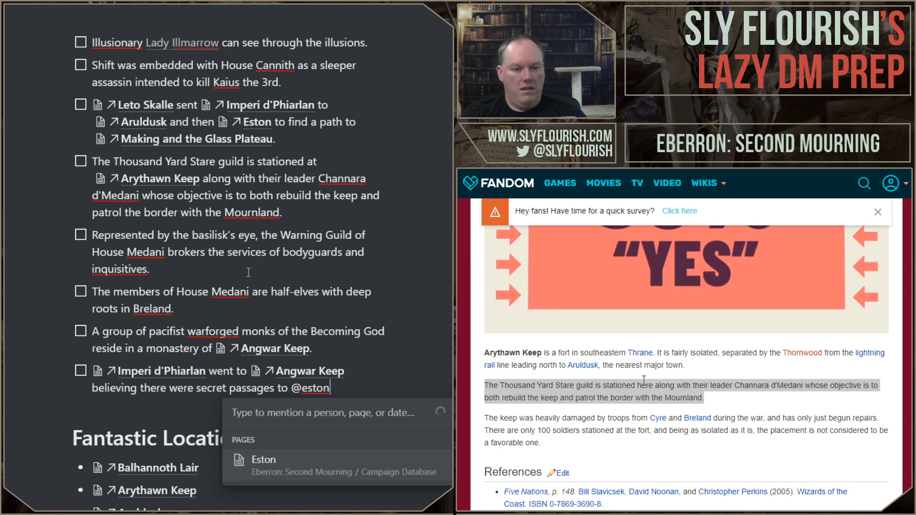
key(Return)
text(beneath the keep)
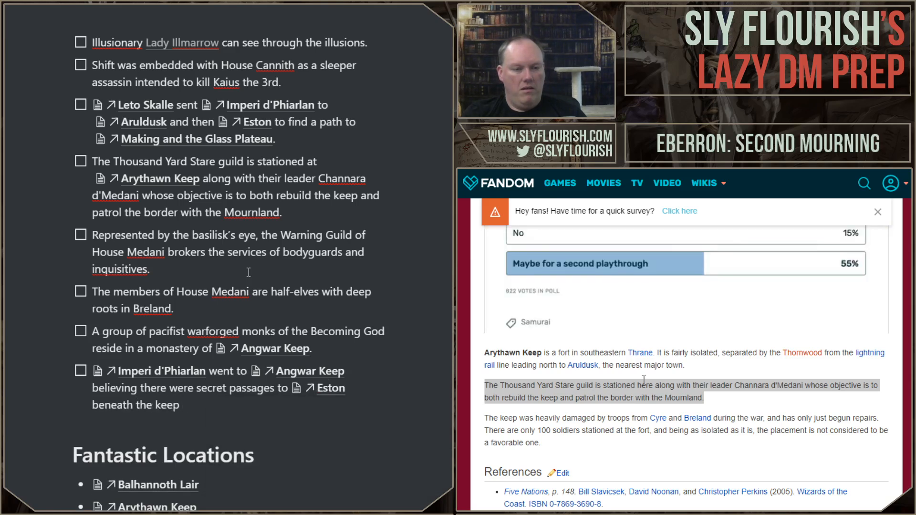
text( and the eastern)
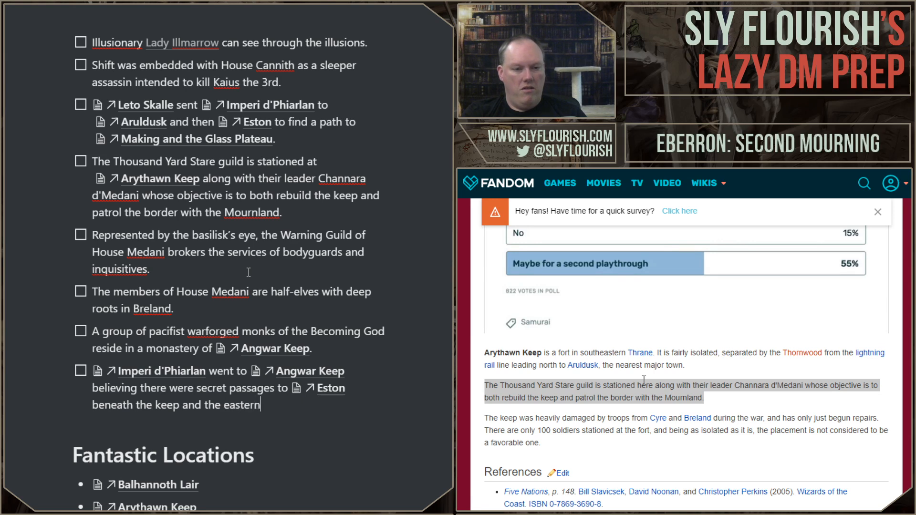
text( river.)
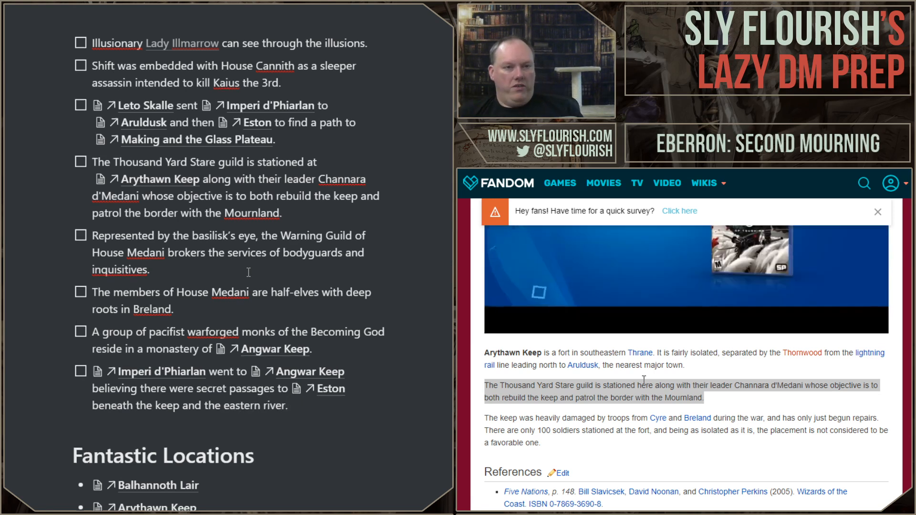
Look back over the Secret and Clues list and return to the beginning of the session notes
scroll(248, 272, up, 5)
scroll(248, 272, down, 4)
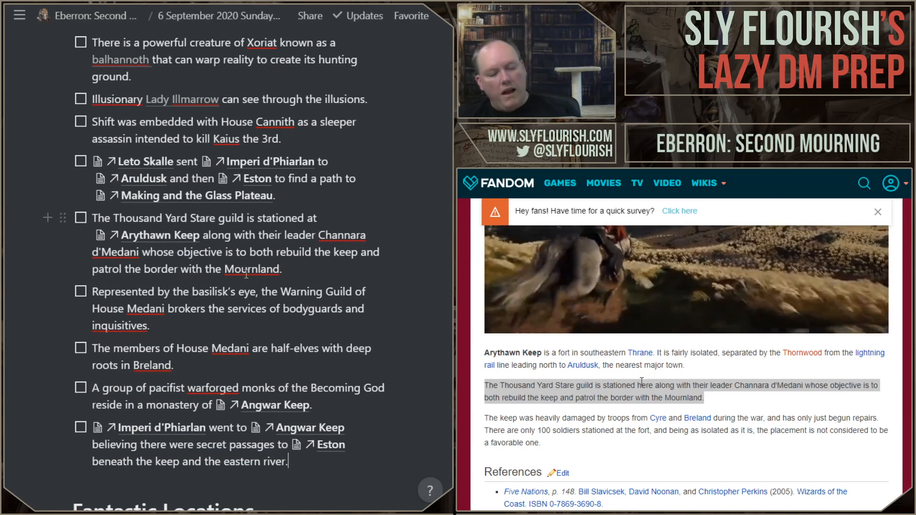
scroll(244, 269, up, 1)
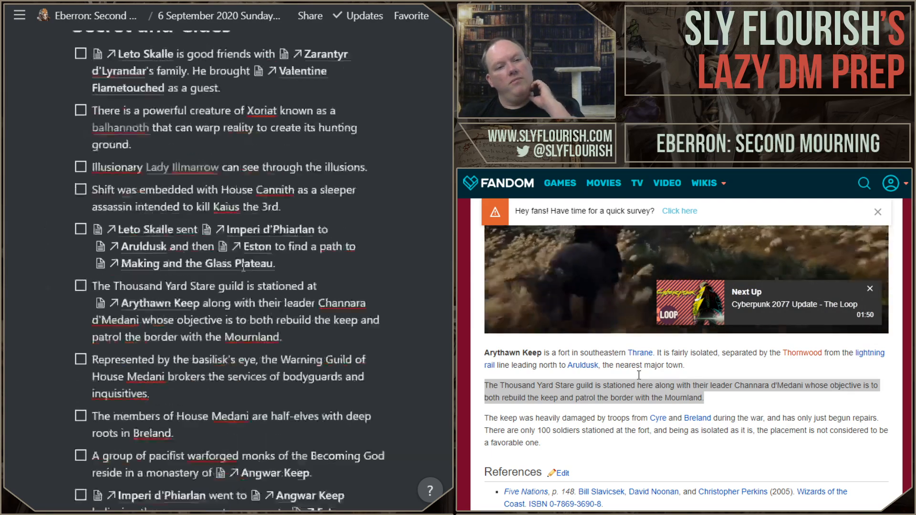
scroll(243, 267, up, 10)
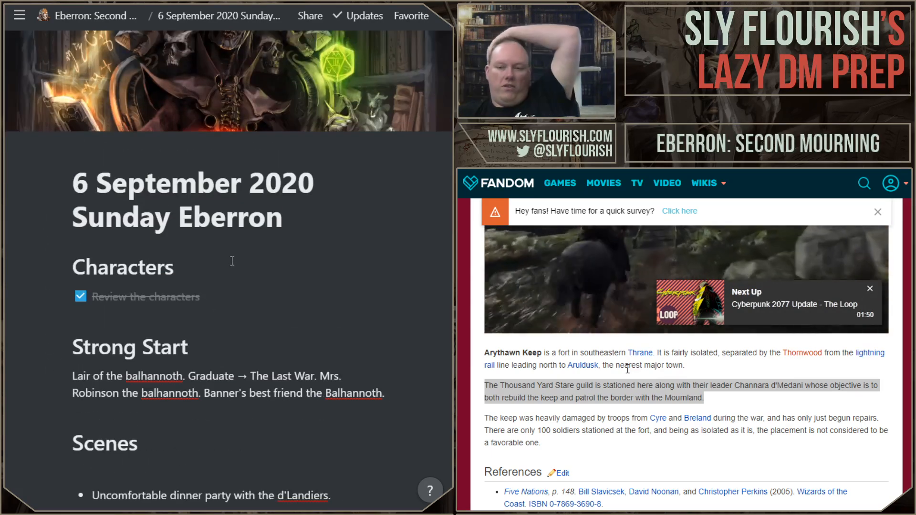
Remove the empty line between the Scenes heading and the first scene bullet in the session notes
scroll(233, 261, down, 1)
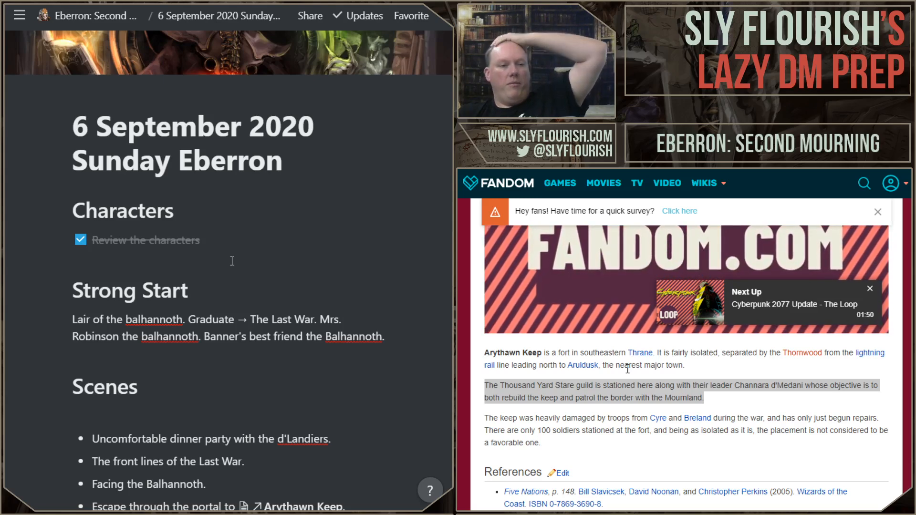
scroll(233, 261, down, 2)
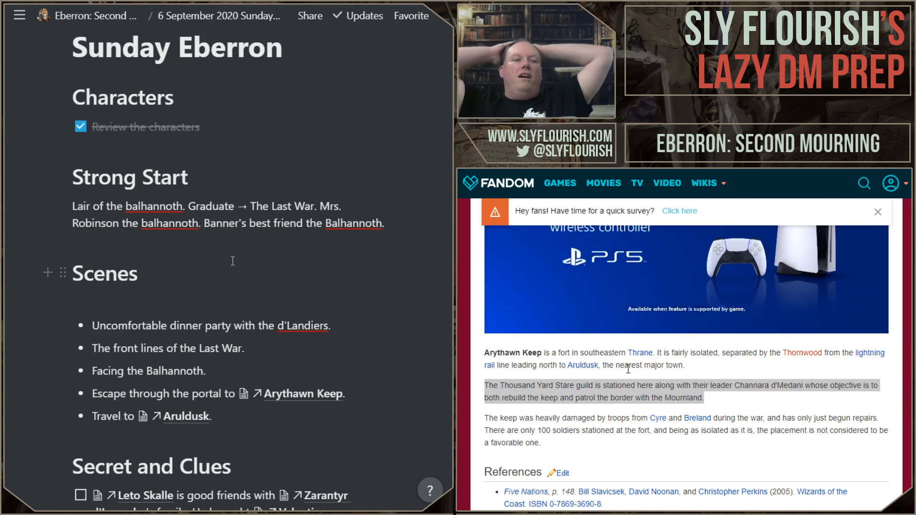
click(222, 299)
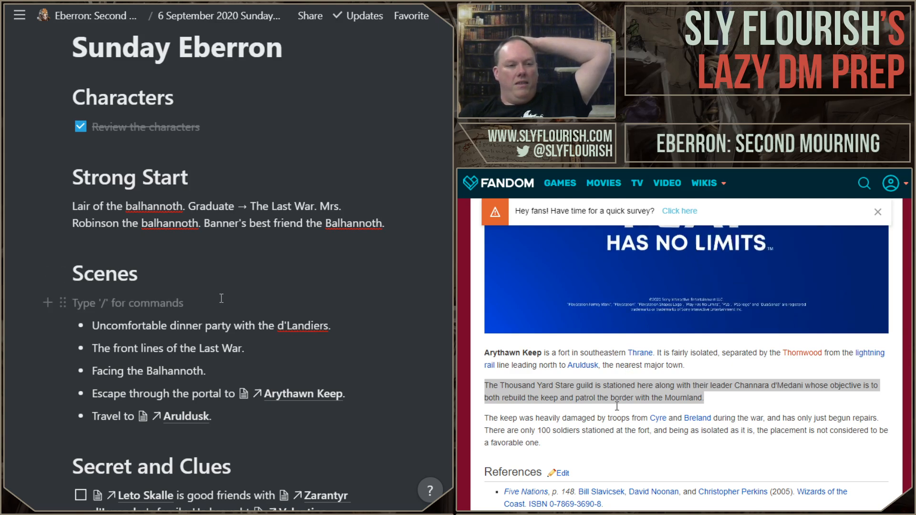
key(Delete)
key(ctrl+z)
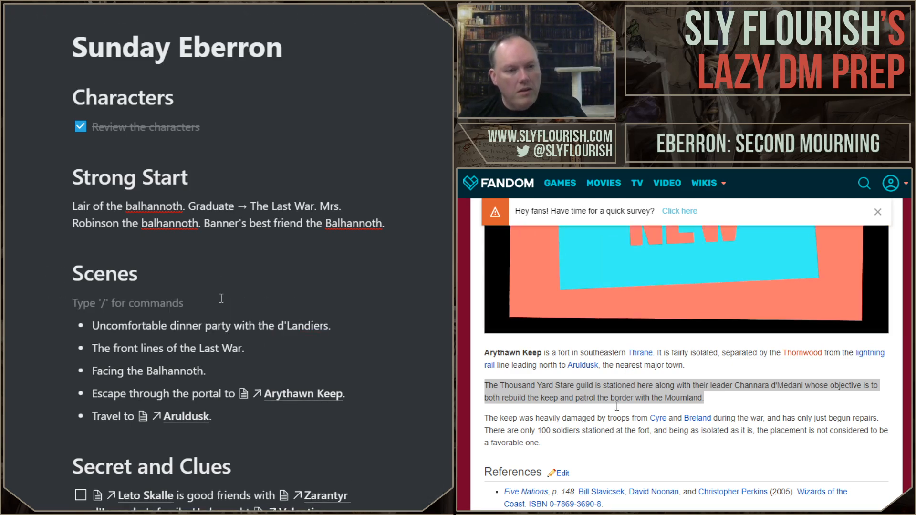
key(Left)
key(Right)
key(BackSpace)
key(Return)
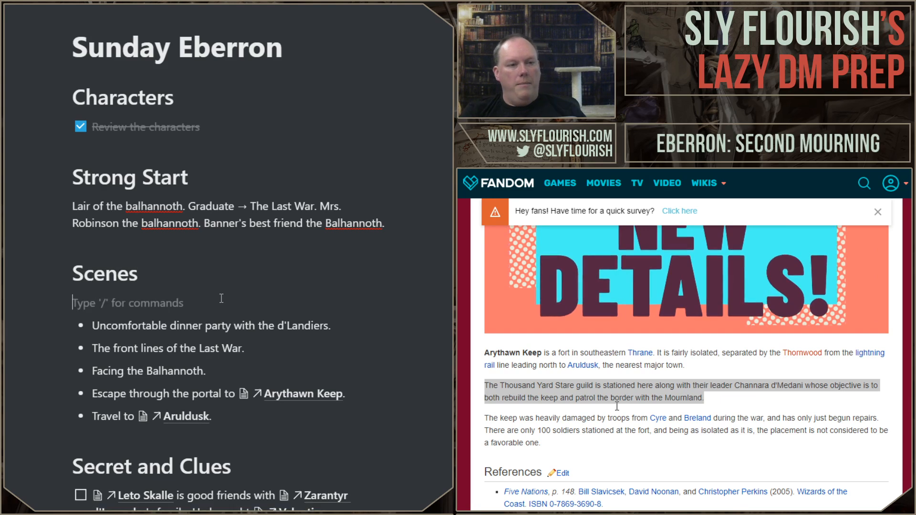
key(BackSpace)
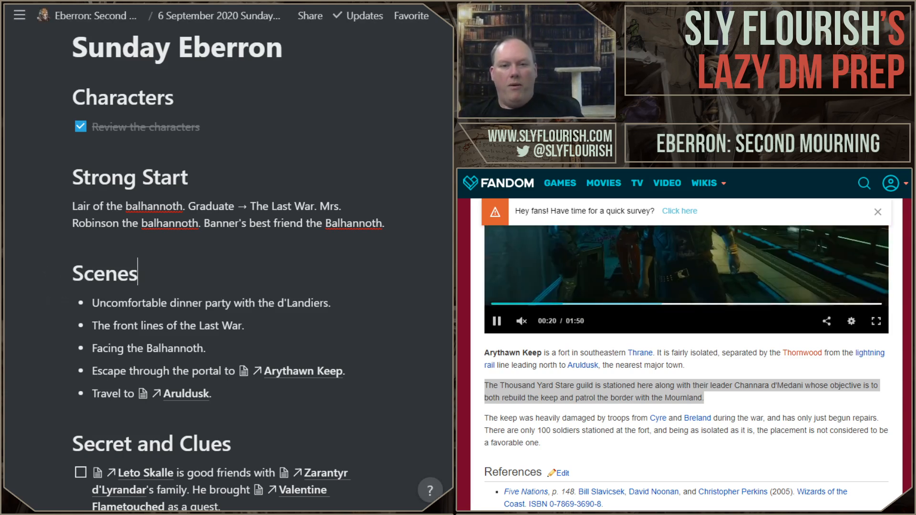
Leave the Arythawn Keep wiki article for the reference link list, reread the scenes, and open the Dyson's Dodecahedron Maps page
scroll(875, 385, down, 8)
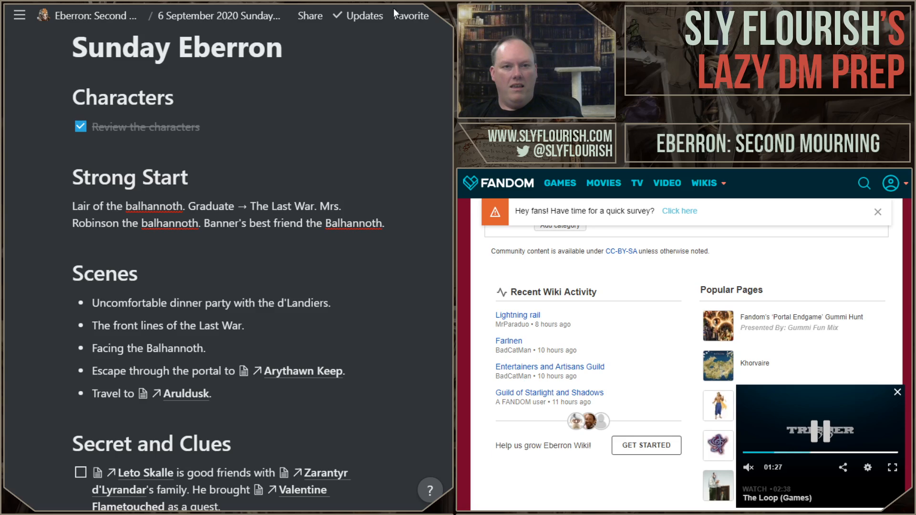
click(393, 10)
click(91, 16)
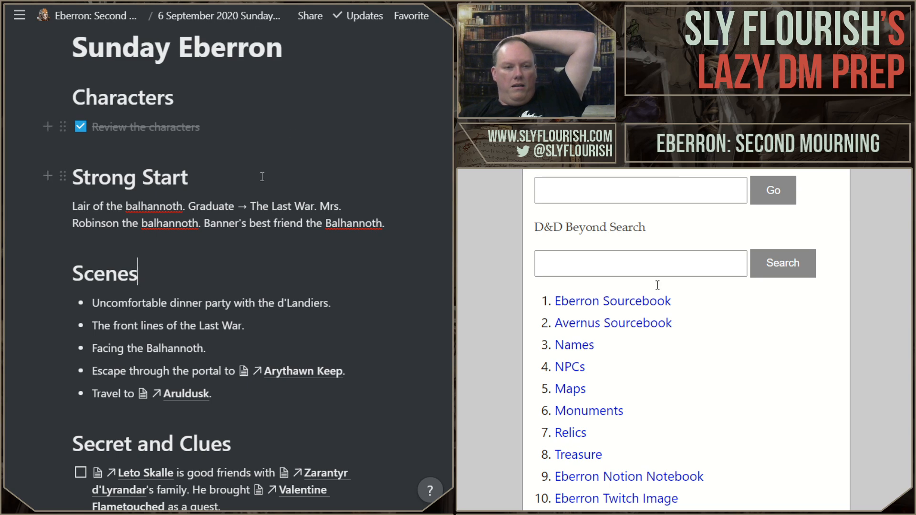
click(157, 245)
scroll(234, 232, down, 2)
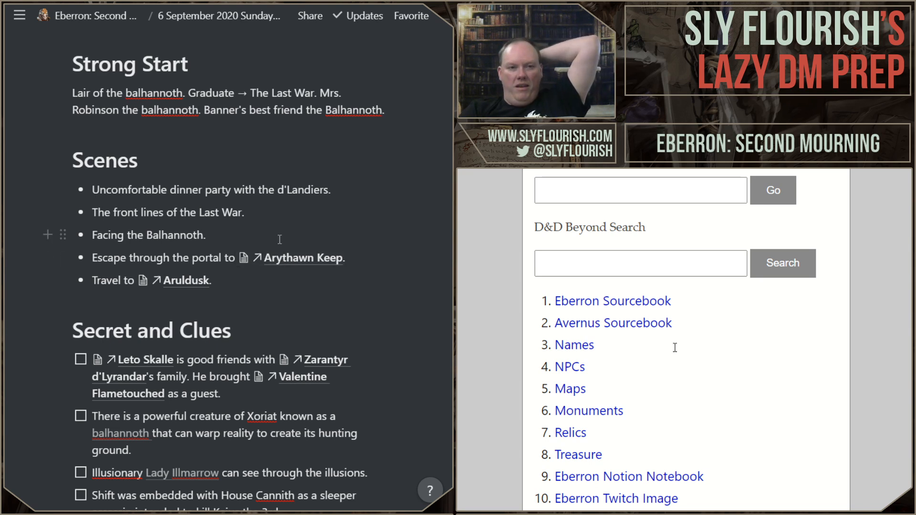
scroll(280, 239, down, 3)
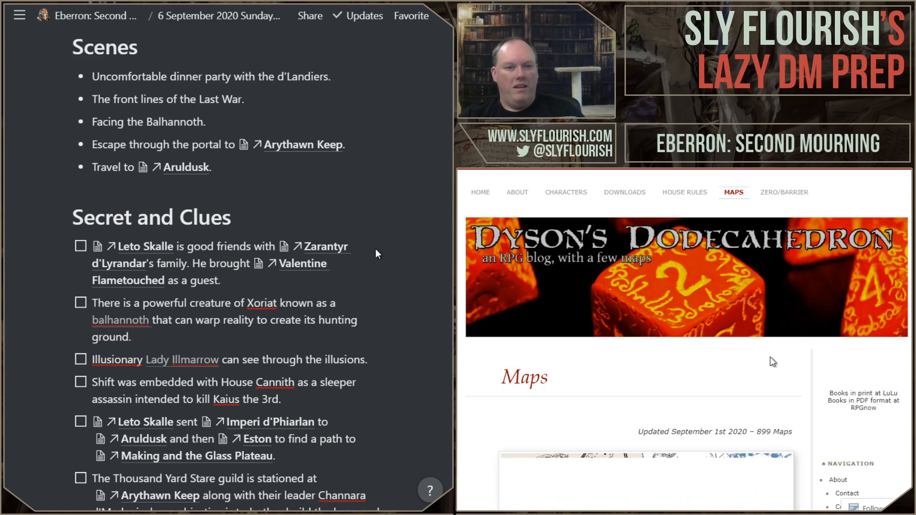
Browse the dungeon and building maps in Dyson's map archive for one that suits the session's locations
scroll(747, 366, down, 4)
scroll(746, 367, down, 10)
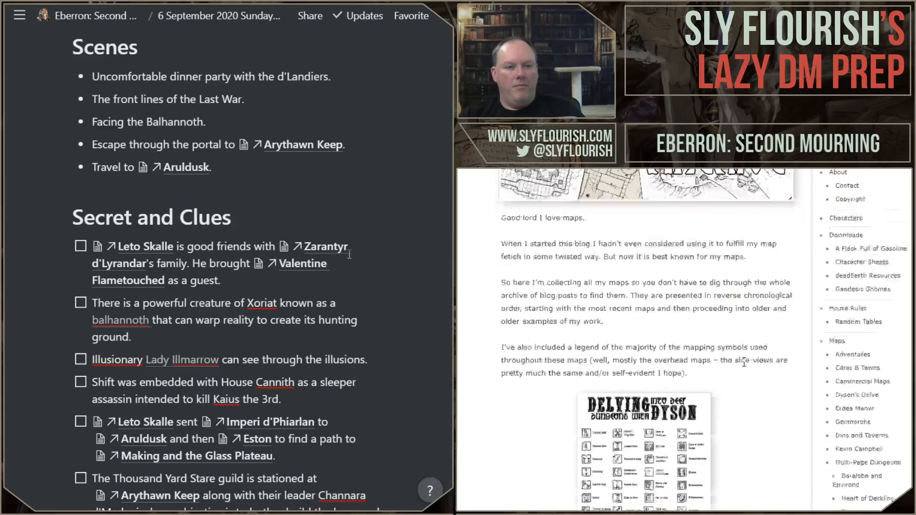
scroll(746, 367, up, 3)
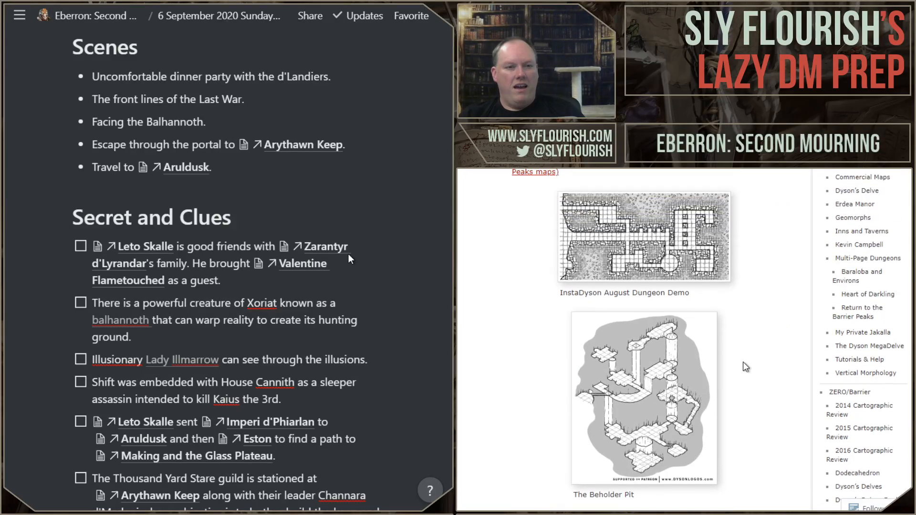
scroll(746, 367, down, 2)
scroll(746, 367, up, 12)
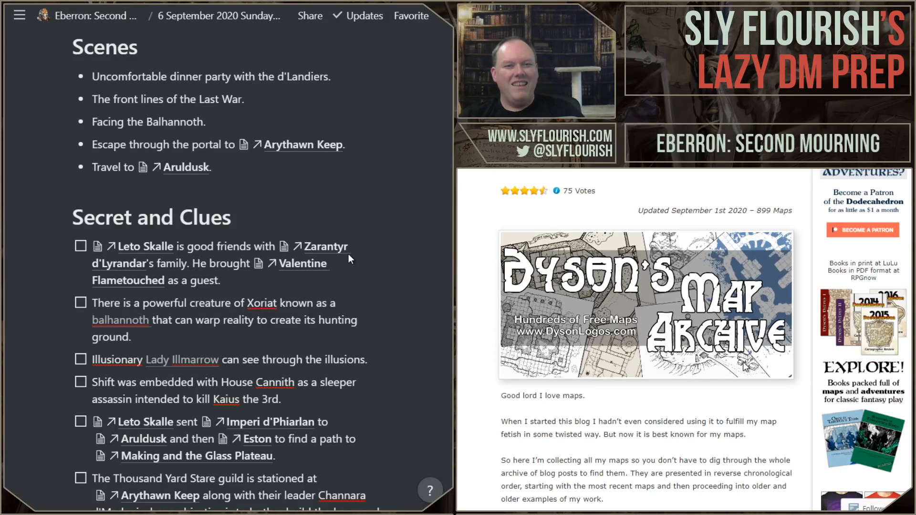
scroll(746, 366, down, 6)
scroll(746, 366, down, 10)
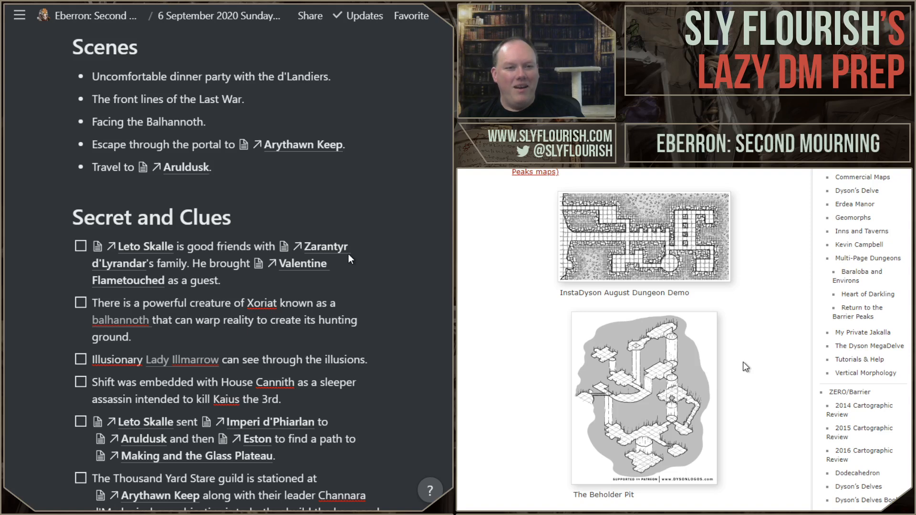
scroll(746, 367, down, 3)
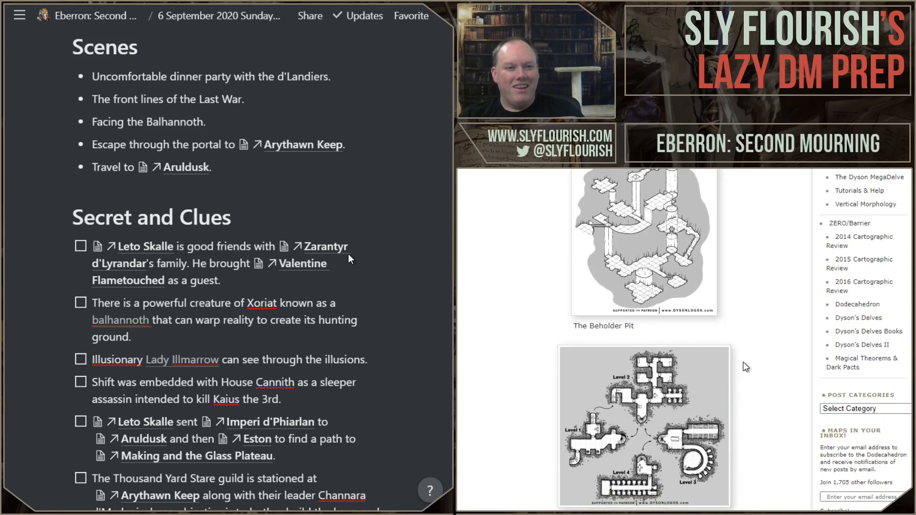
scroll(747, 367, down, 3)
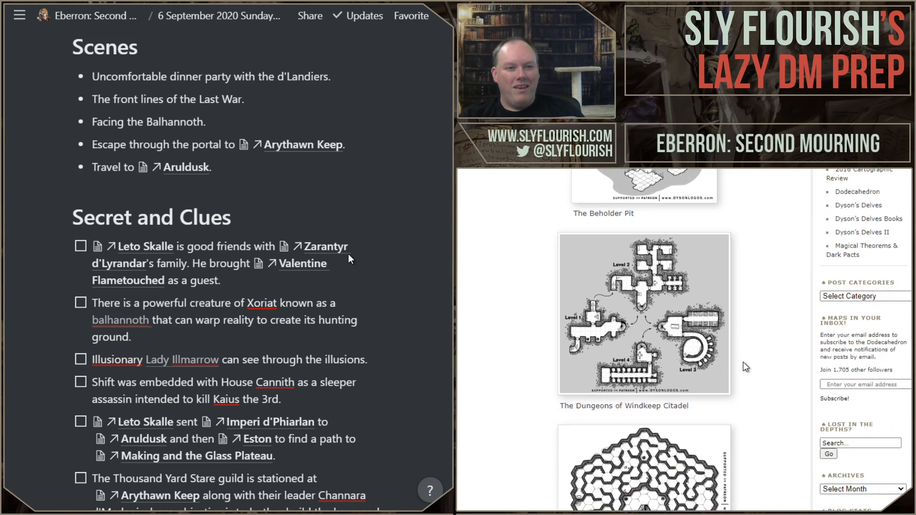
scroll(746, 366, down, 5)
scroll(746, 367, up, 5)
scroll(747, 366, down, 10)
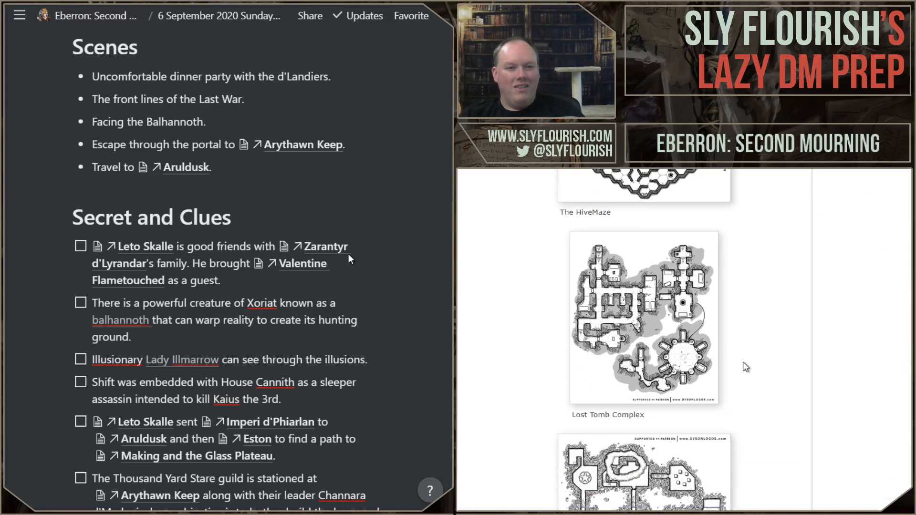
scroll(746, 366, down, 4)
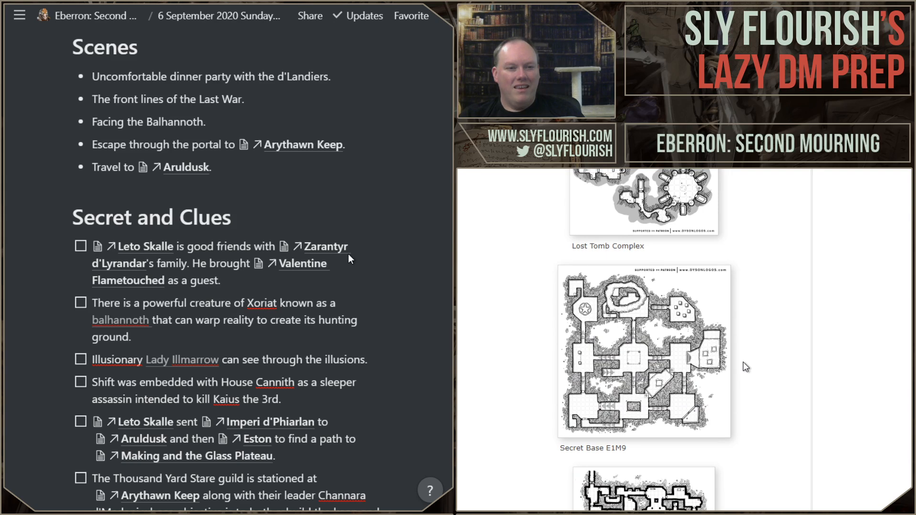
scroll(746, 366, down, 3)
scroll(746, 366, down, 2)
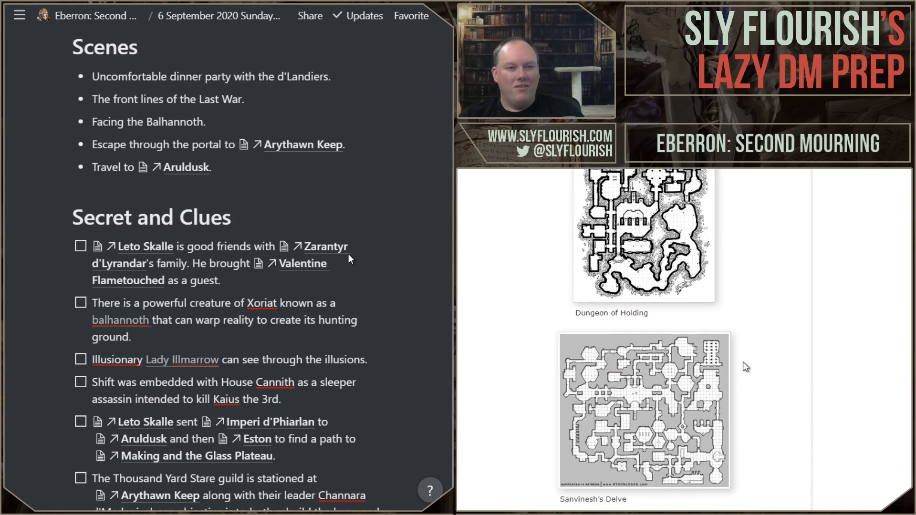
scroll(747, 367, down, 6)
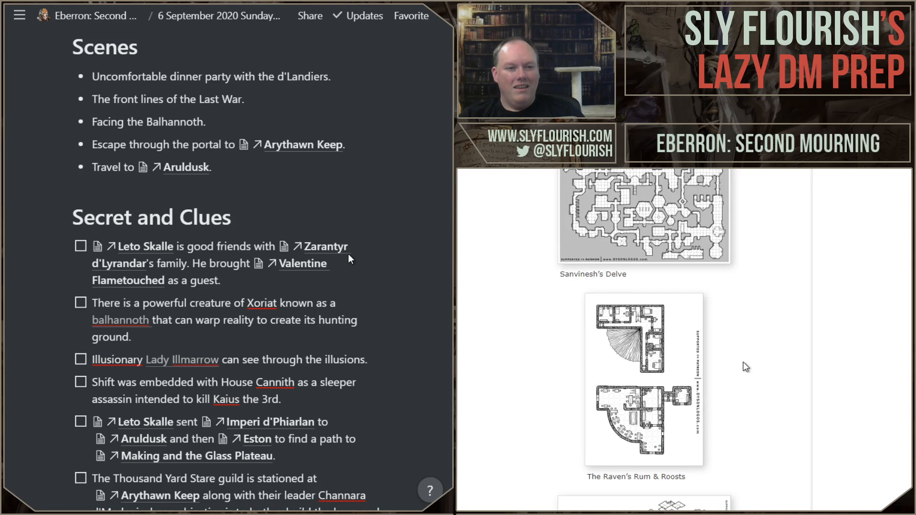
scroll(746, 366, down, 12)
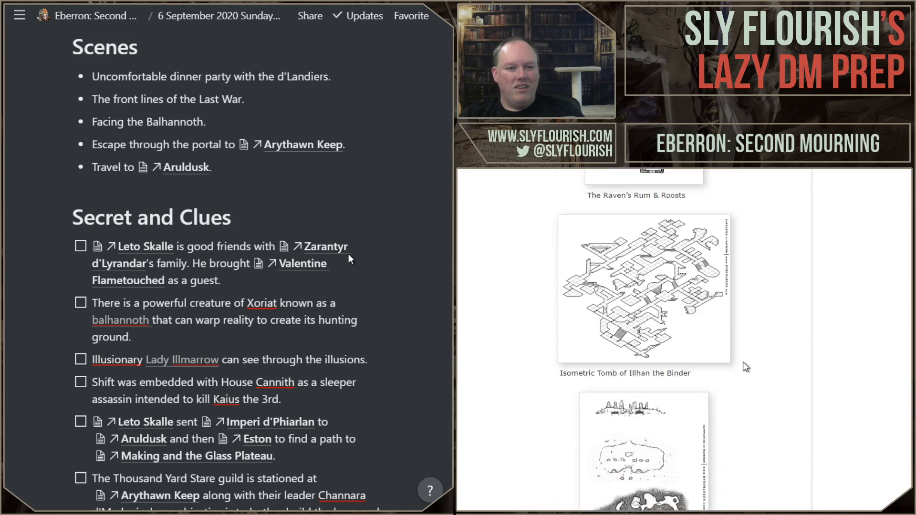
scroll(746, 366, down, 7)
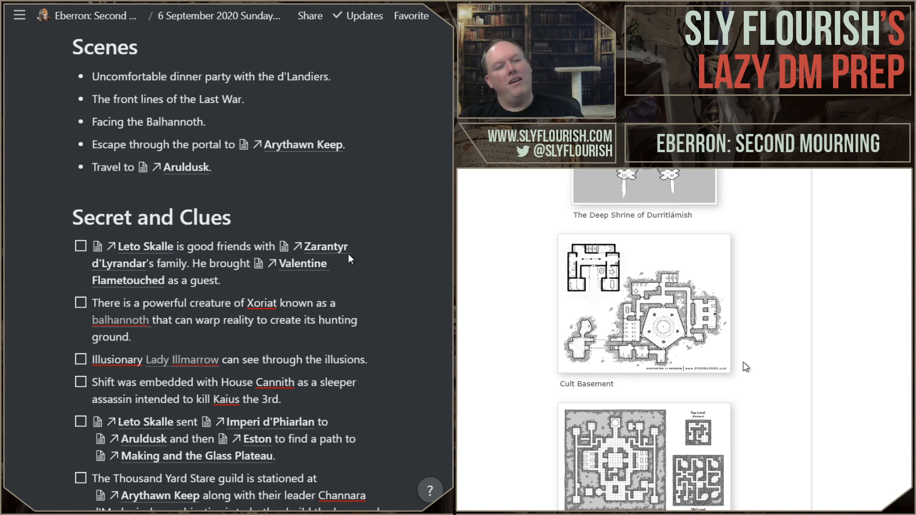
scroll(746, 366, down, 3)
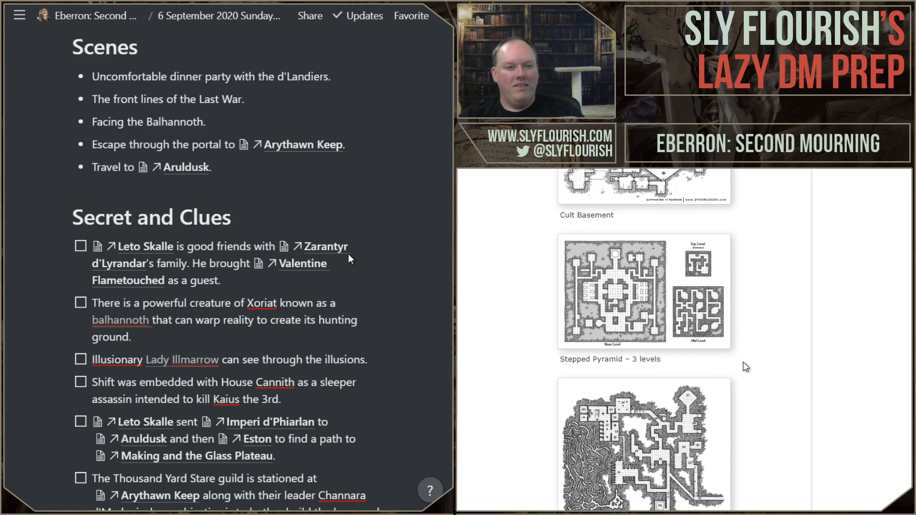
scroll(746, 366, down, 7)
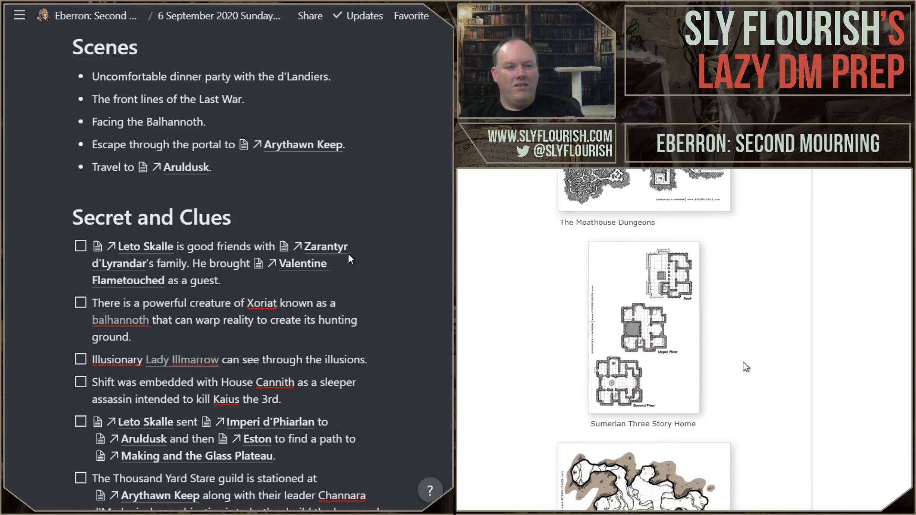
scroll(746, 367, down, 4)
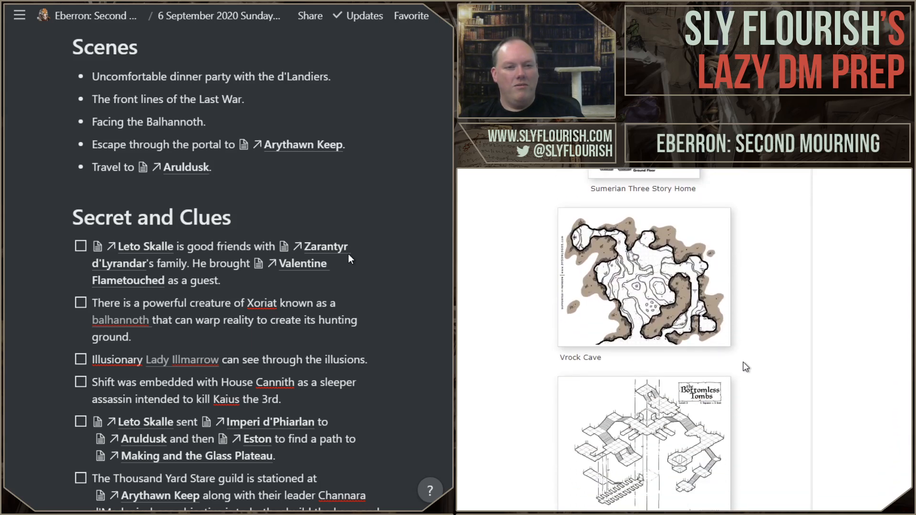
scroll(746, 367, down, 14)
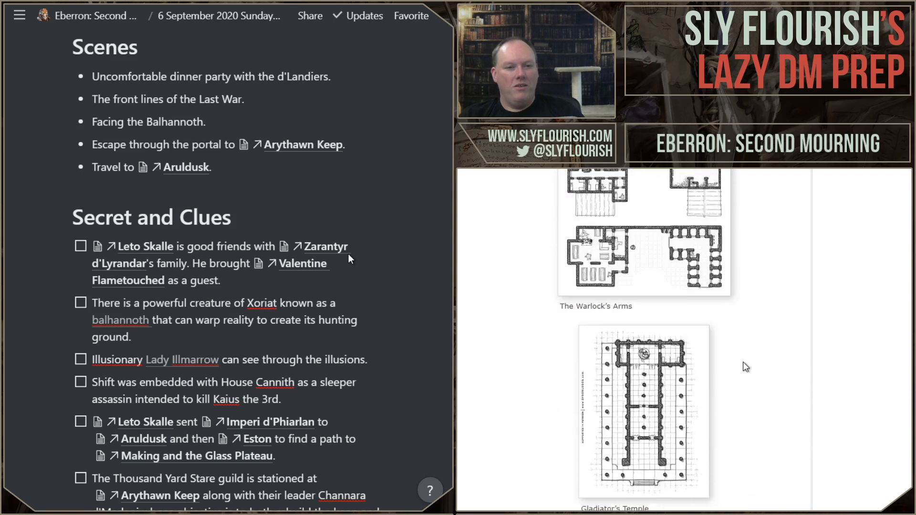
scroll(746, 366, down, 10)
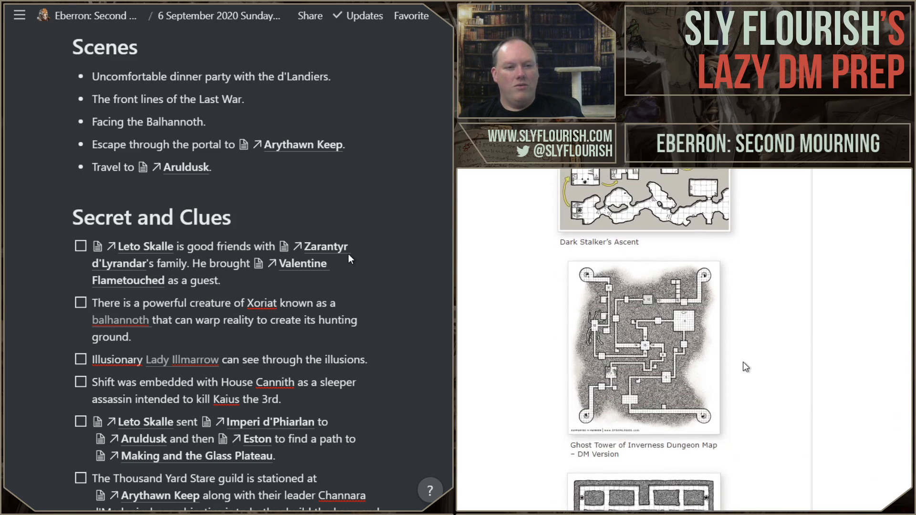
scroll(746, 367, down, 12)
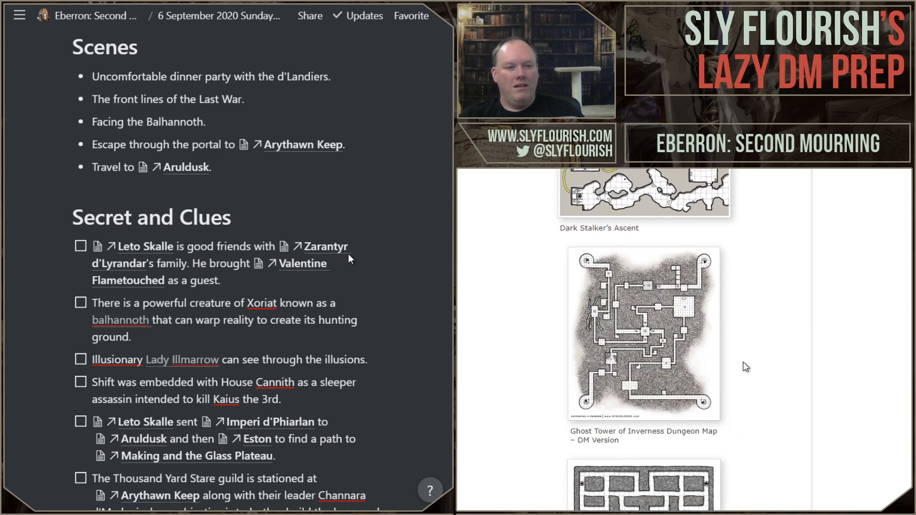
scroll(746, 367, down, 3)
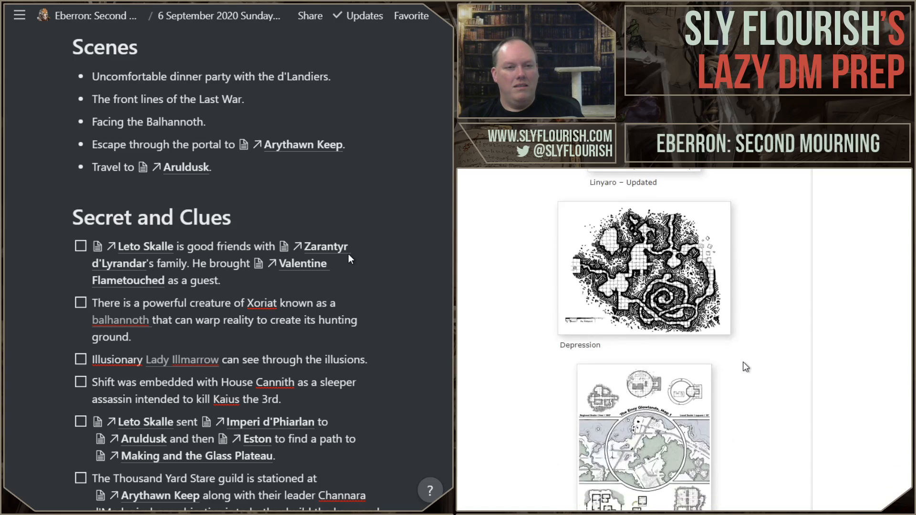
scroll(745, 366, down, 10)
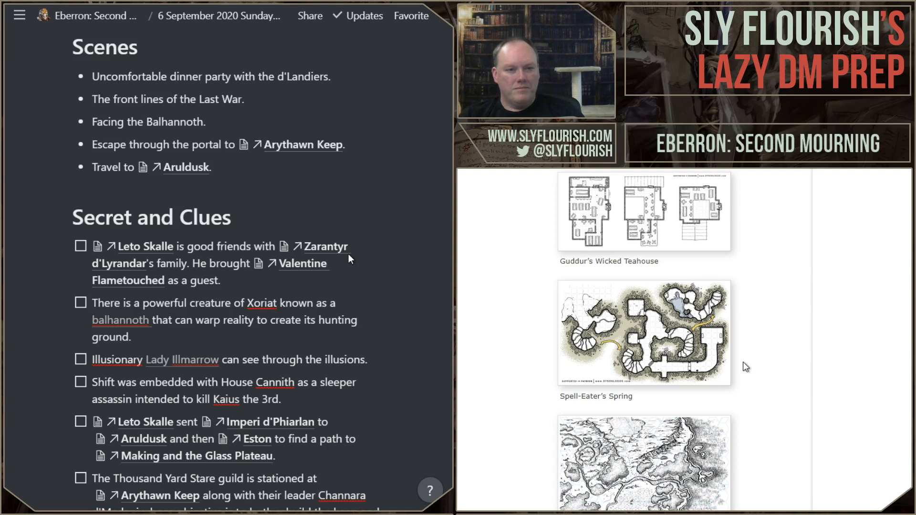
Open the Spell-Eater's Spring map post and display its map image at full size
click(652, 357)
scroll(684, 363, down, 7)
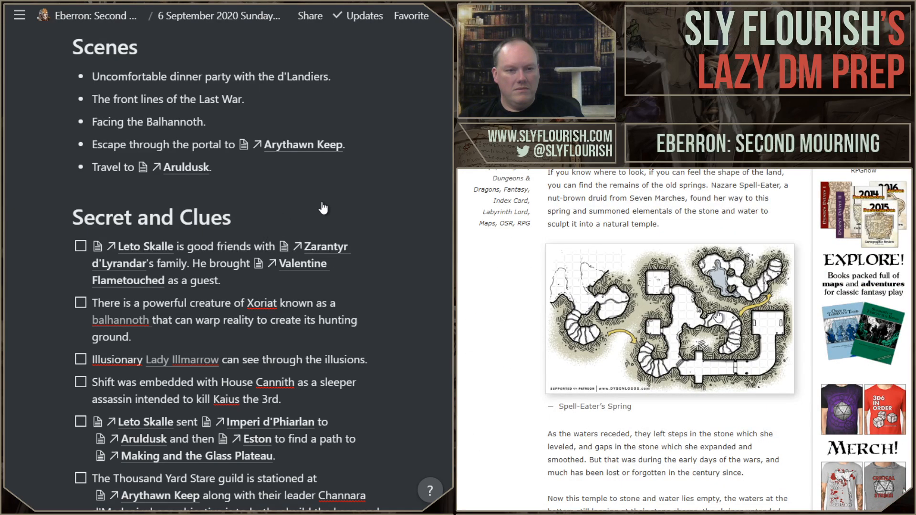
click(652, 334)
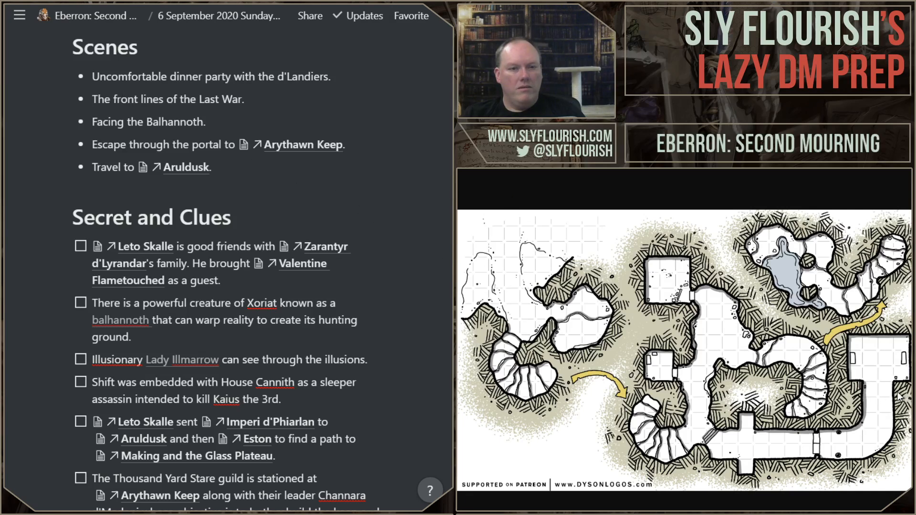
scroll(897, 391, down, 1)
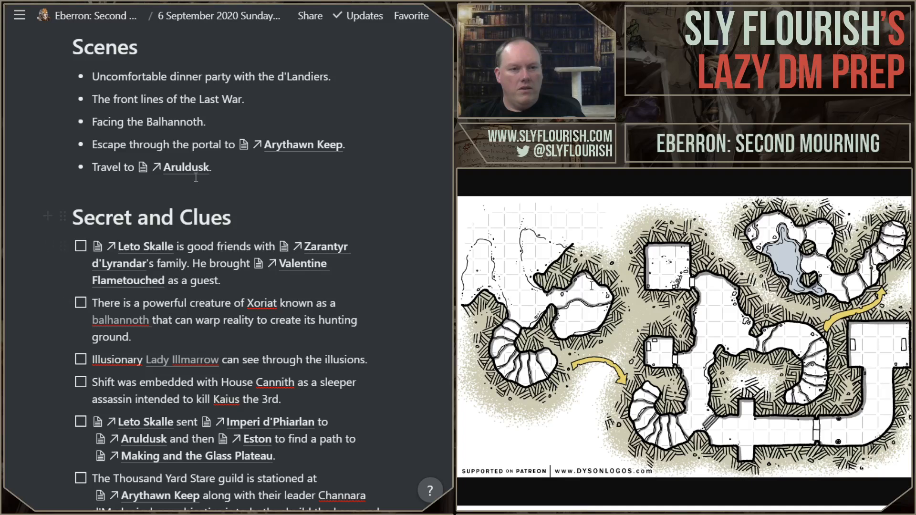
Insert the displayed Spell-Eater's Spring map as an image in the body of the Arythawn Keep location page
click(276, 149)
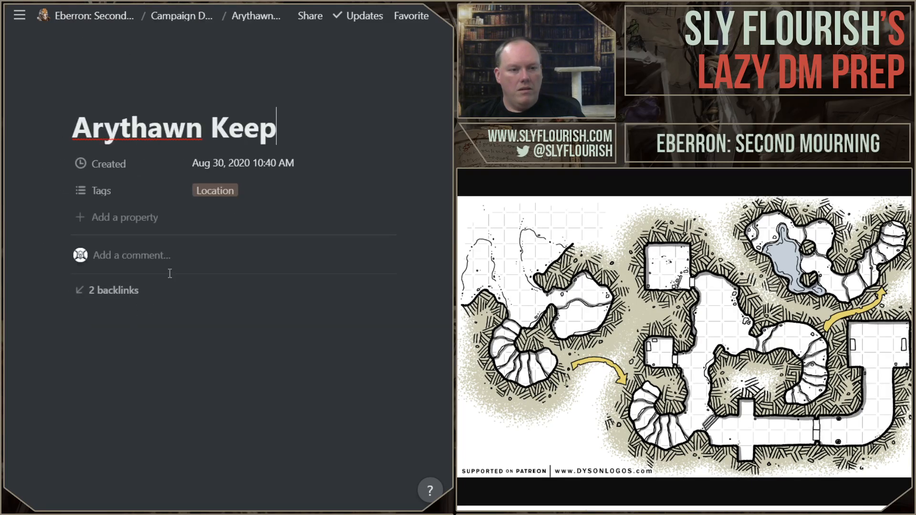
click(52, 326)
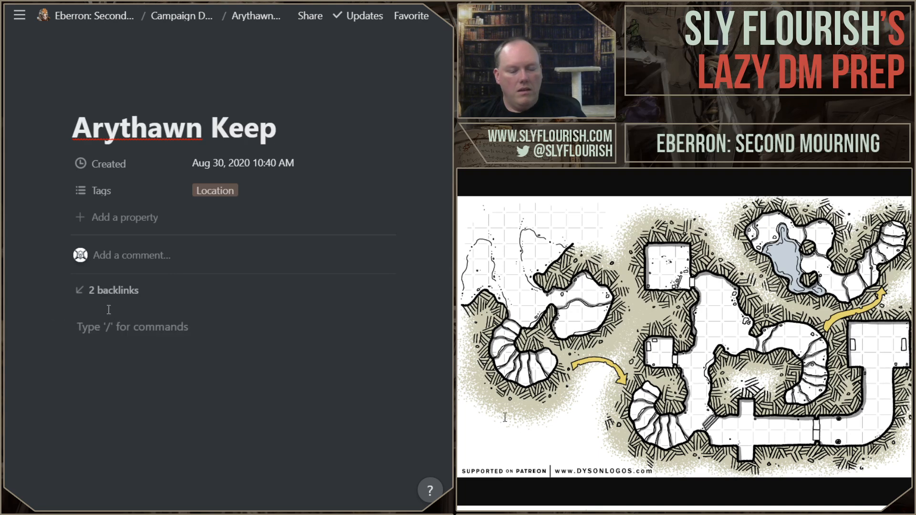
text(/image)
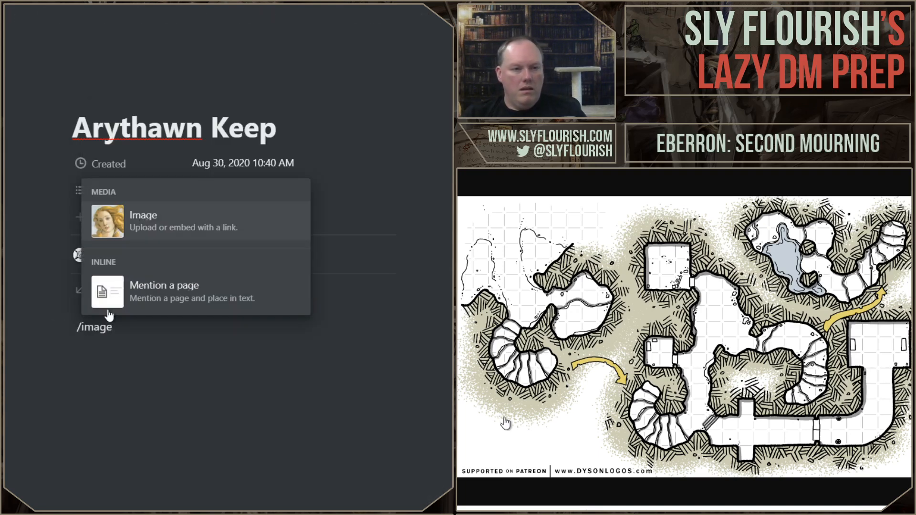
key(Return)
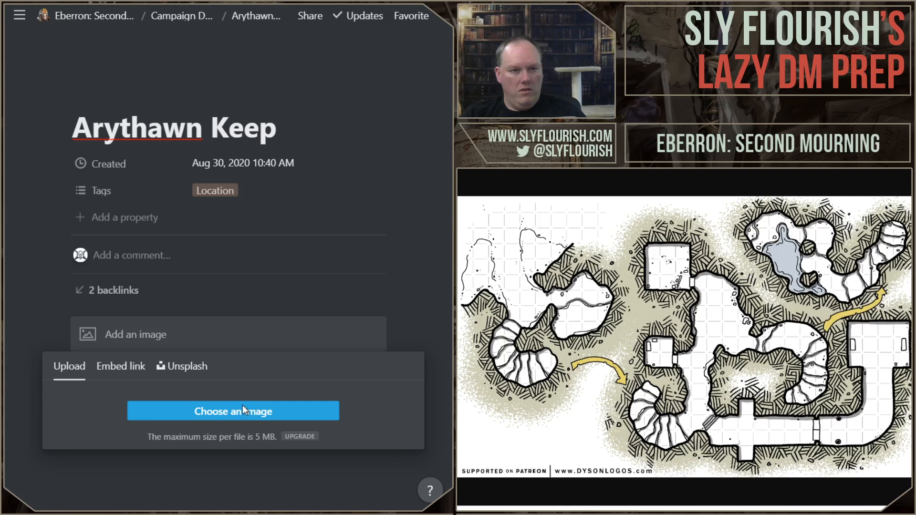
double_click(162, 21)
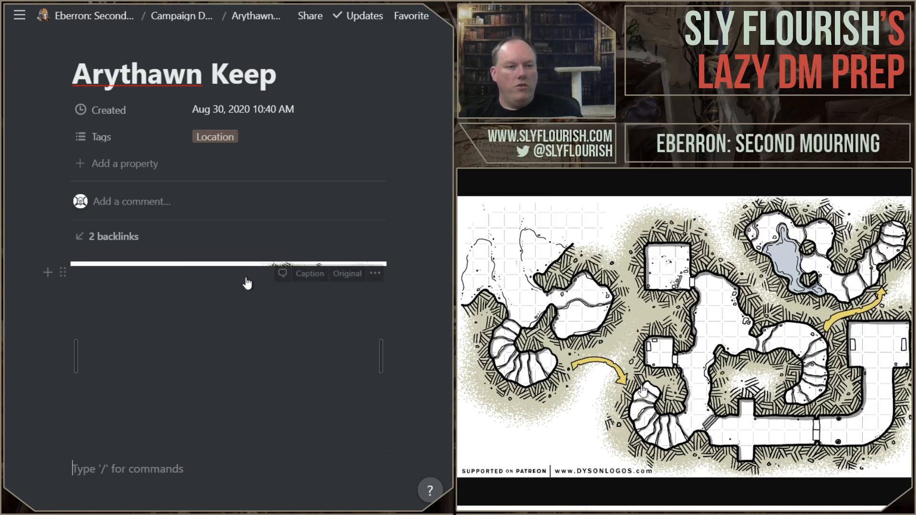
Expand the backlinks of the Arythawn Keep page and return to the secrets in the 6 September 2020 session notes
click(131, 239)
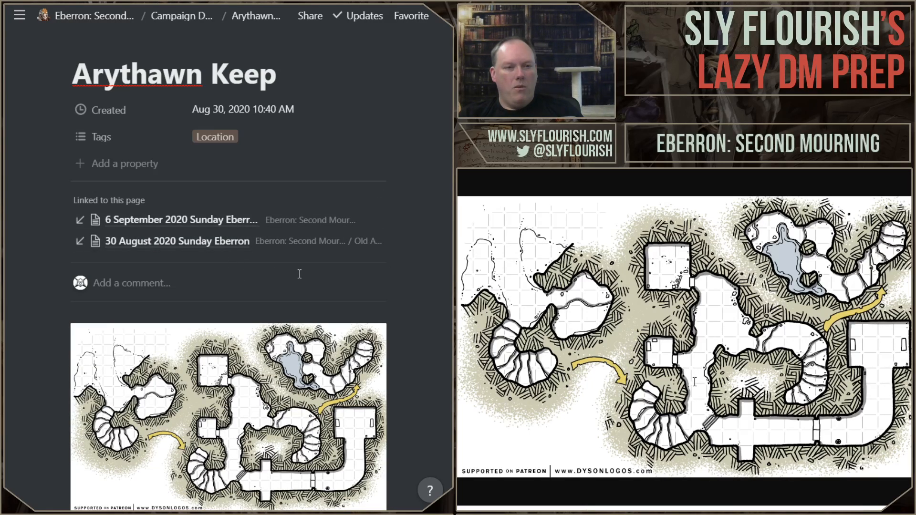
click(239, 273)
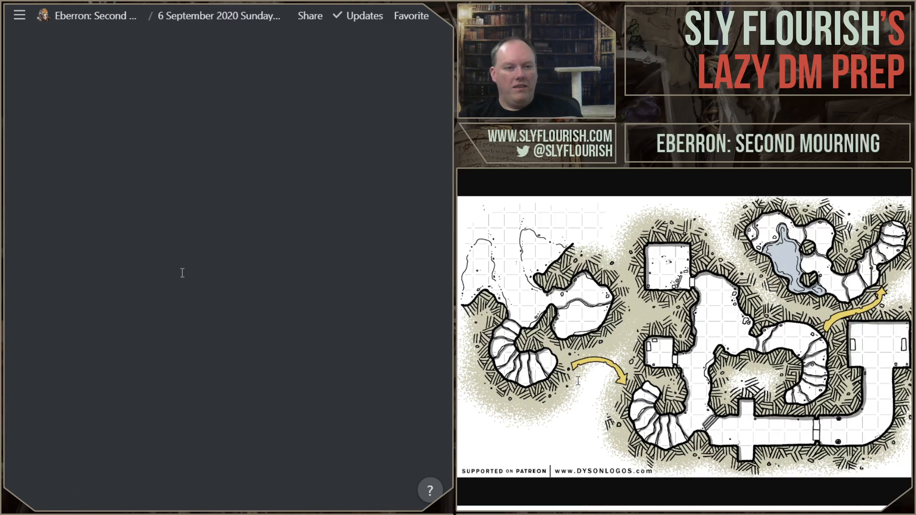
scroll(258, 299, up, 3)
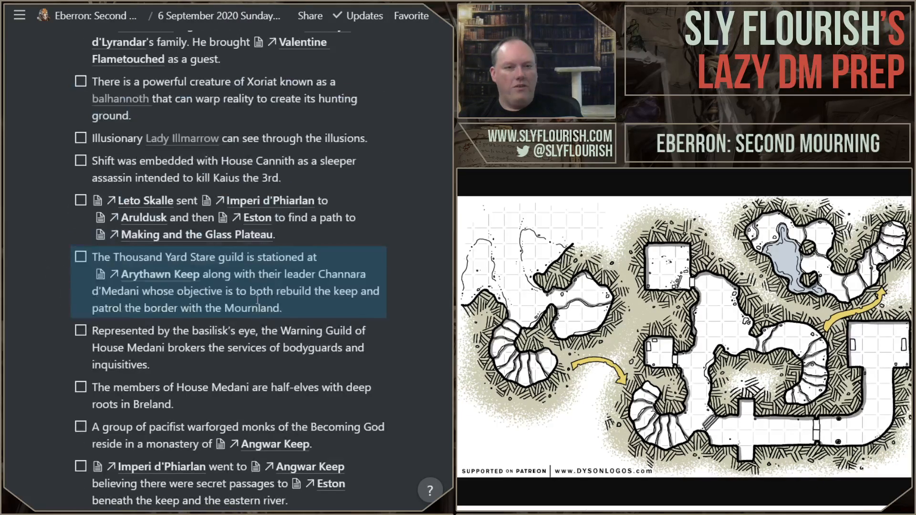
Open the Leto Skalle page, expand its full list of linked pages, and follow the link to Lhaak
click(156, 202)
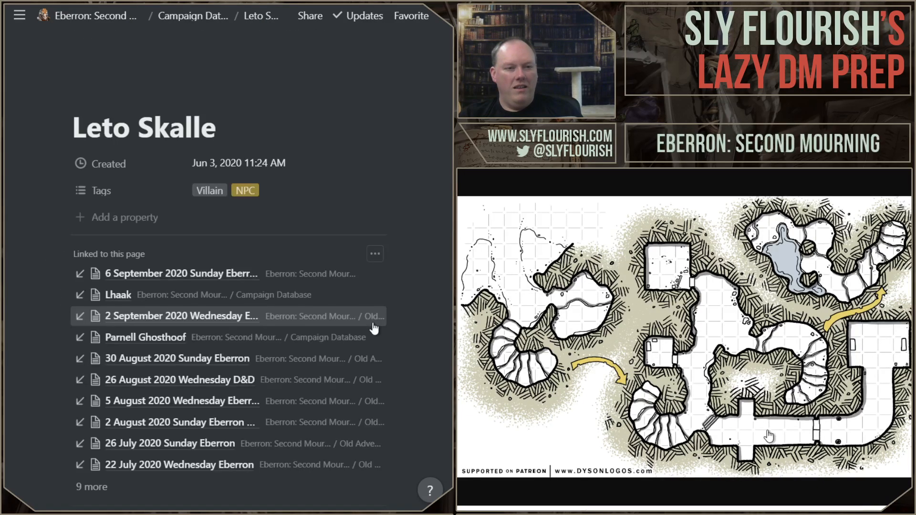
scroll(174, 332, down, 3)
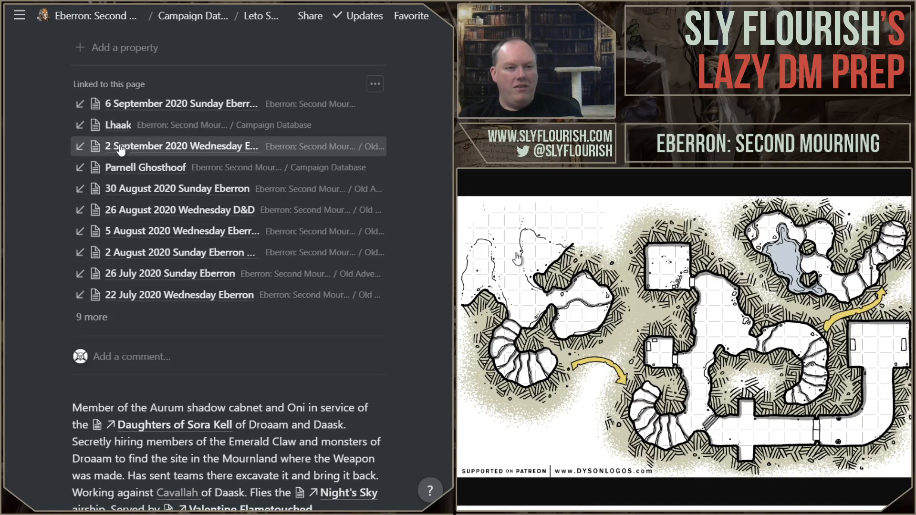
click(92, 316)
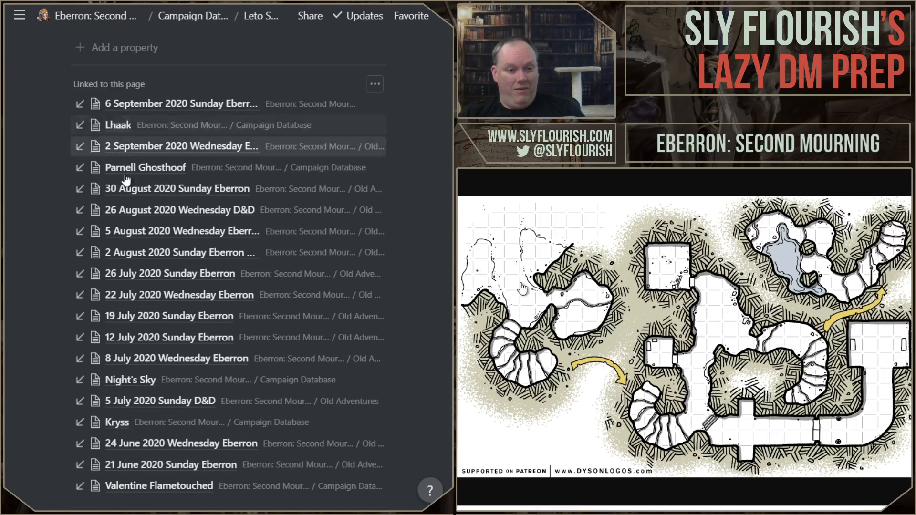
click(120, 126)
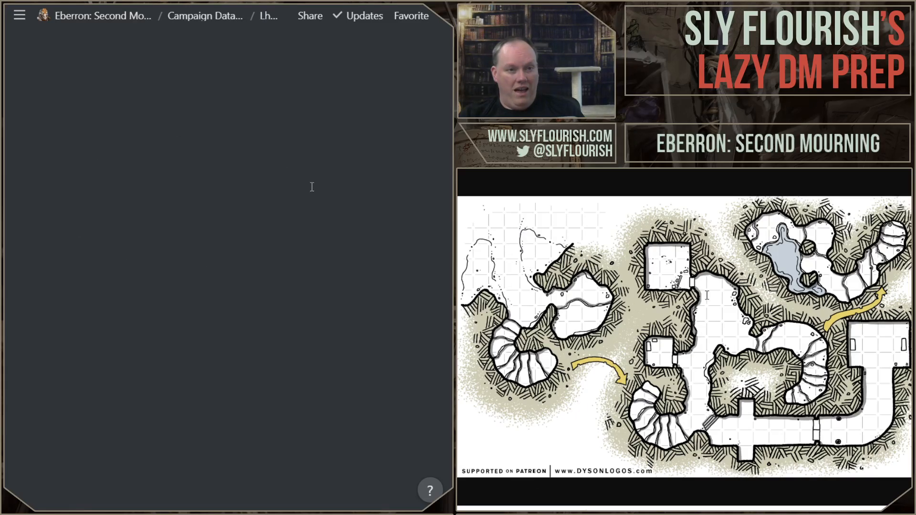
scroll(283, 258, up, 10)
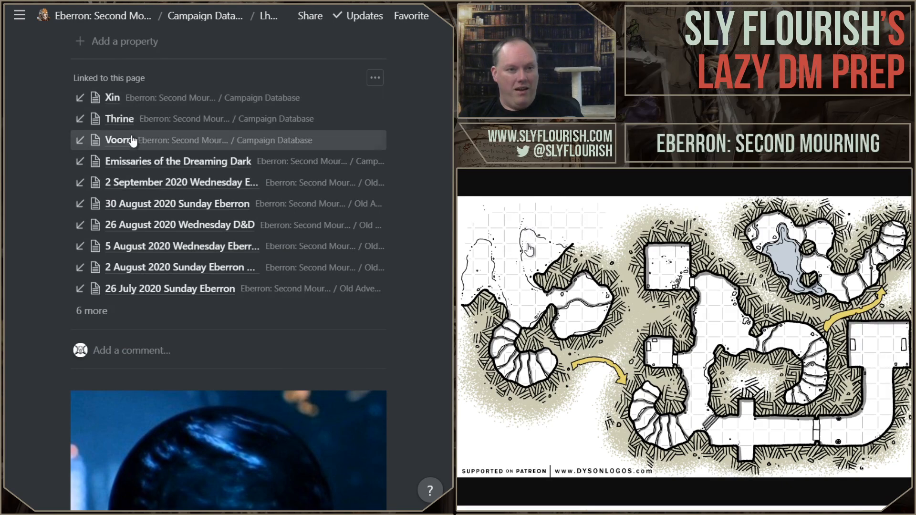
Open the Emissaries of the Dreaming Dark page and review its orb history, list of seven emissaries, and artwork
click(154, 162)
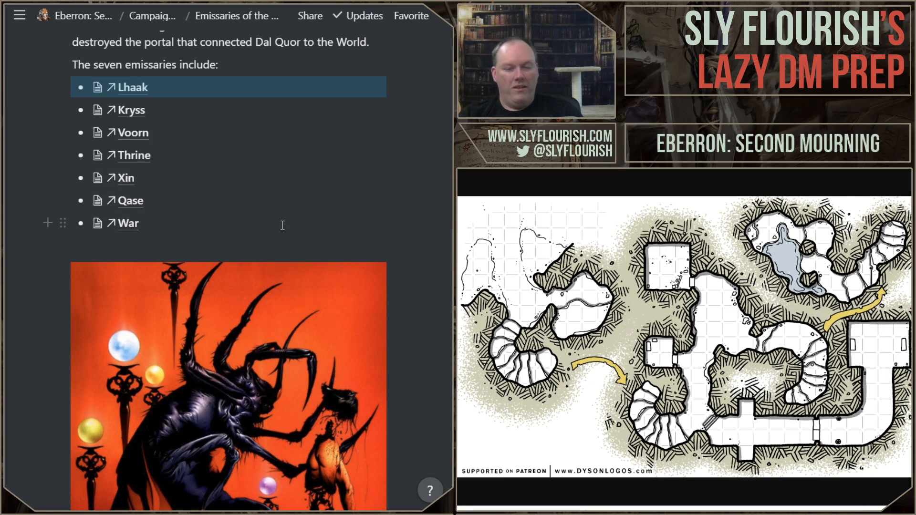
scroll(283, 225, down, 3)
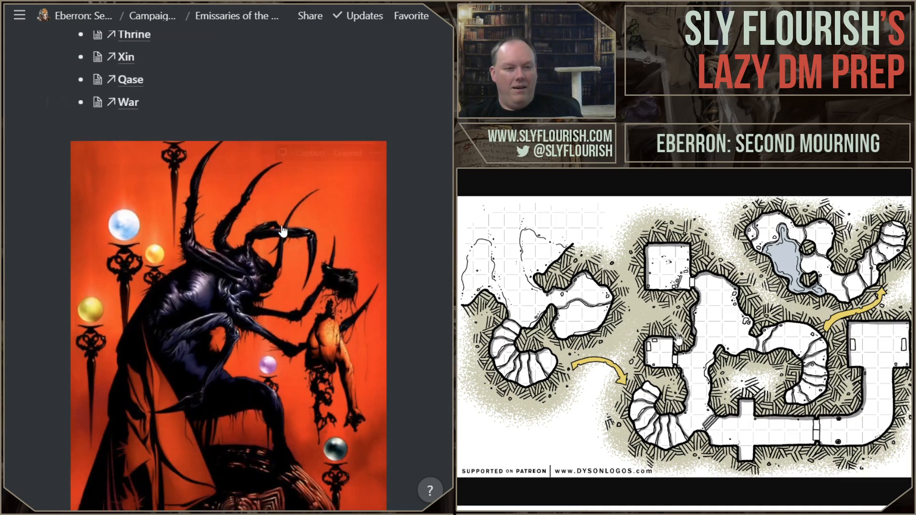
scroll(283, 229, down, 10)
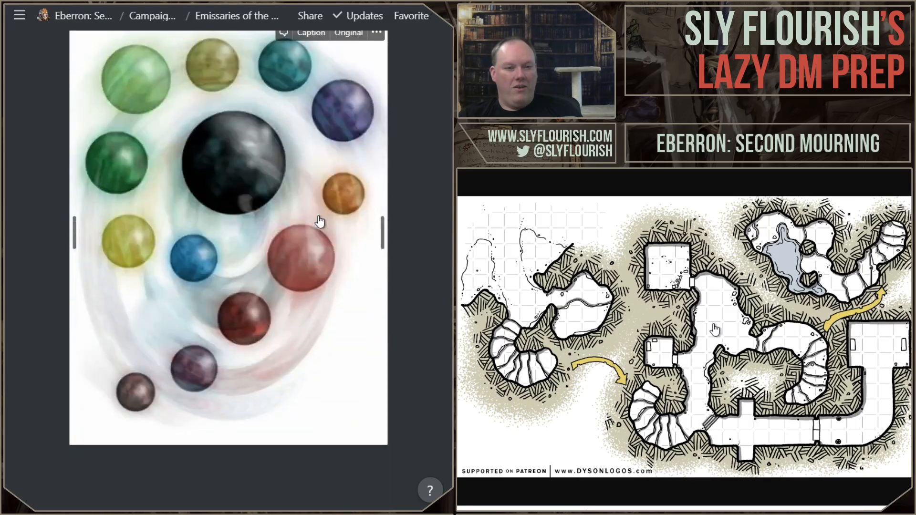
scroll(320, 222, up, 12)
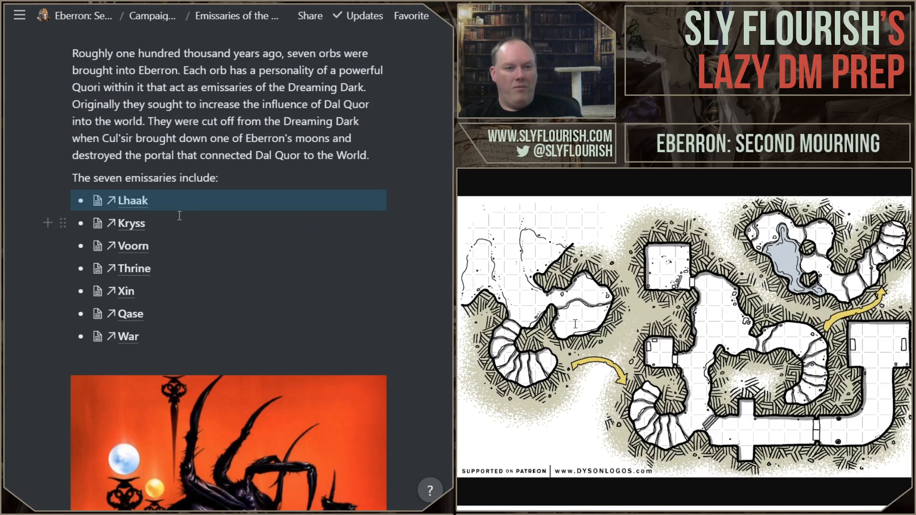
scroll(279, 255, up, 4)
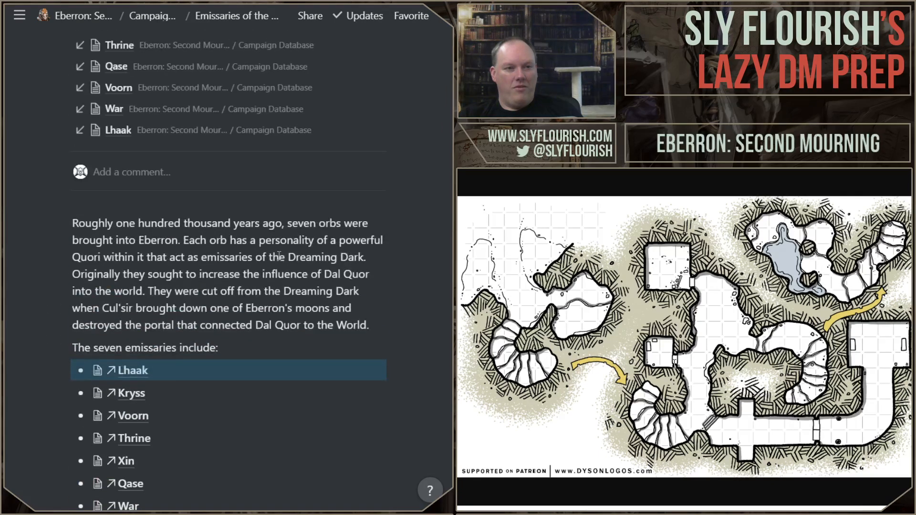
scroll(279, 255, down, 3)
scroll(279, 256, up, 6)
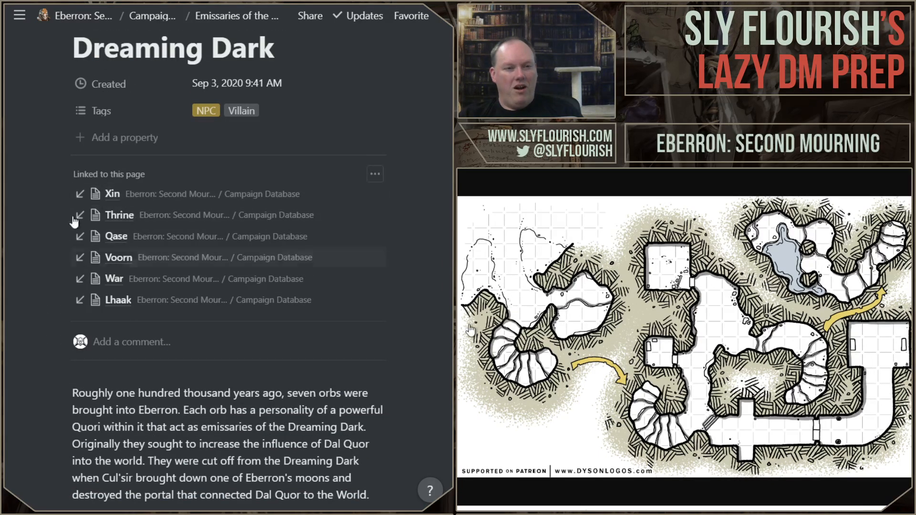
scroll(181, 57, up, 3)
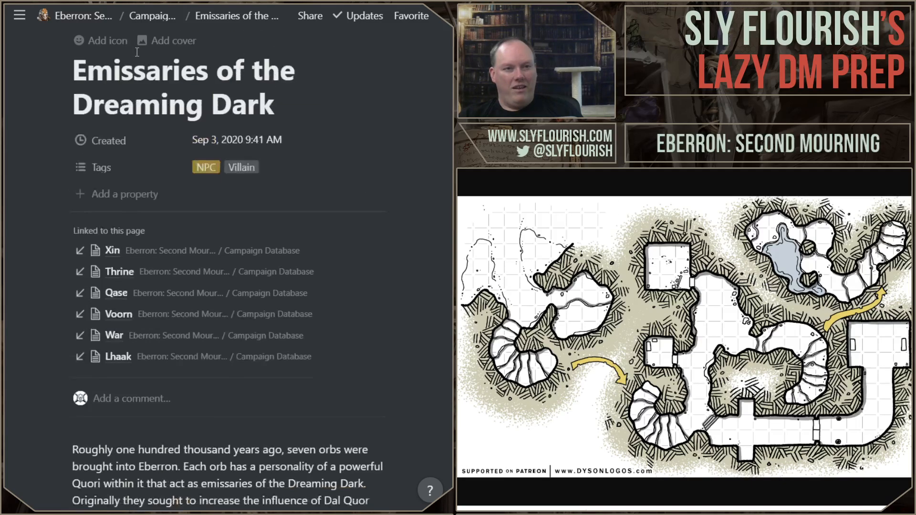
Go back through the campaign home page to the 6 September 2020 session notes and review them down to Fantastic Locations
click(101, 17)
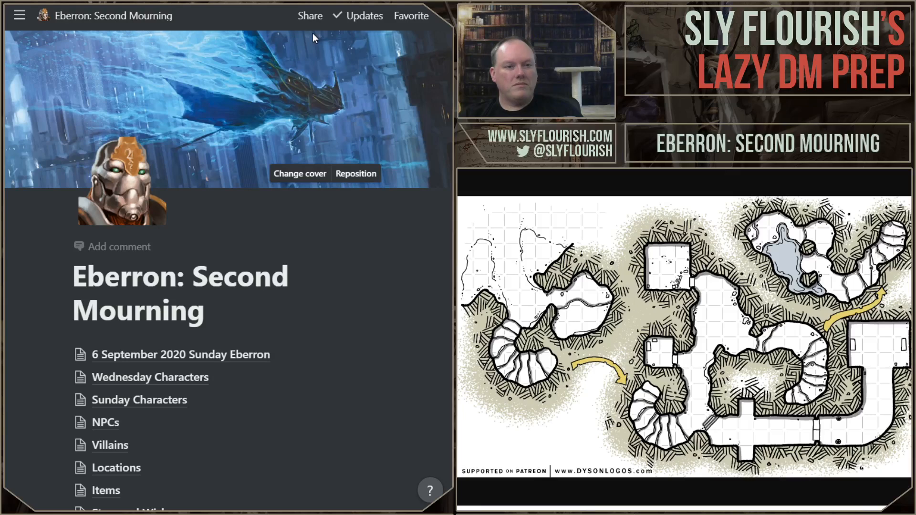
scroll(219, 370, down, 5)
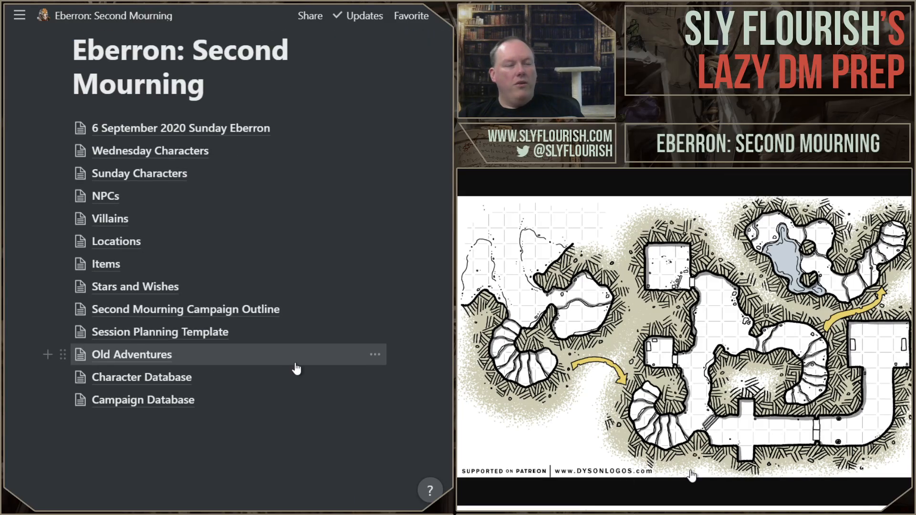
click(211, 133)
scroll(286, 263, down, 8)
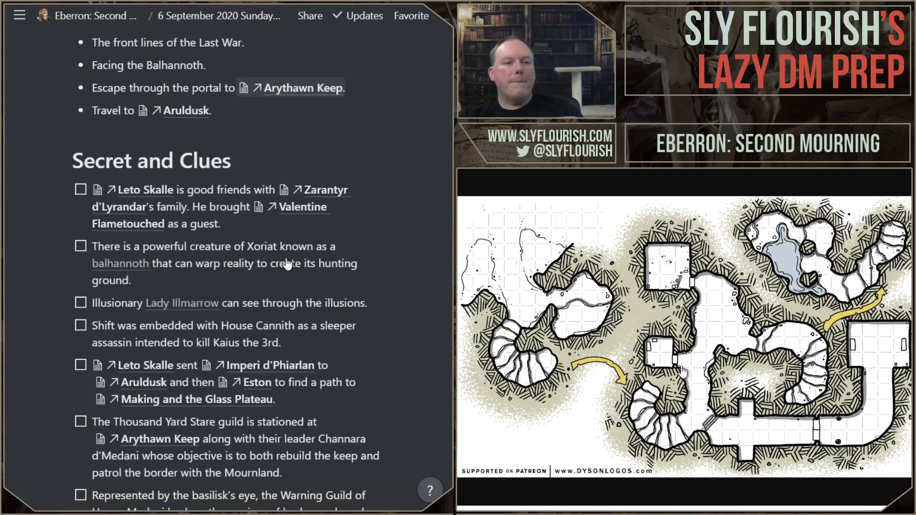
scroll(287, 263, down, 15)
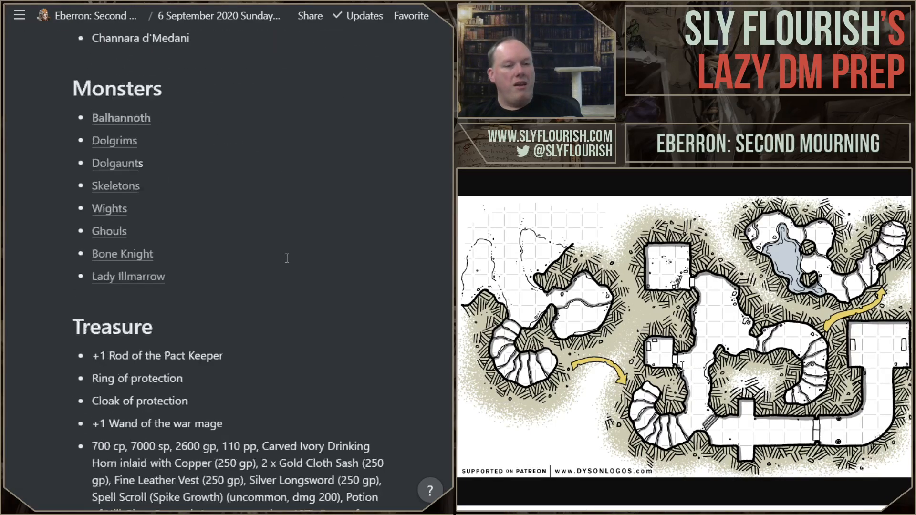
scroll(287, 258, down, 8)
scroll(287, 258, up, 12)
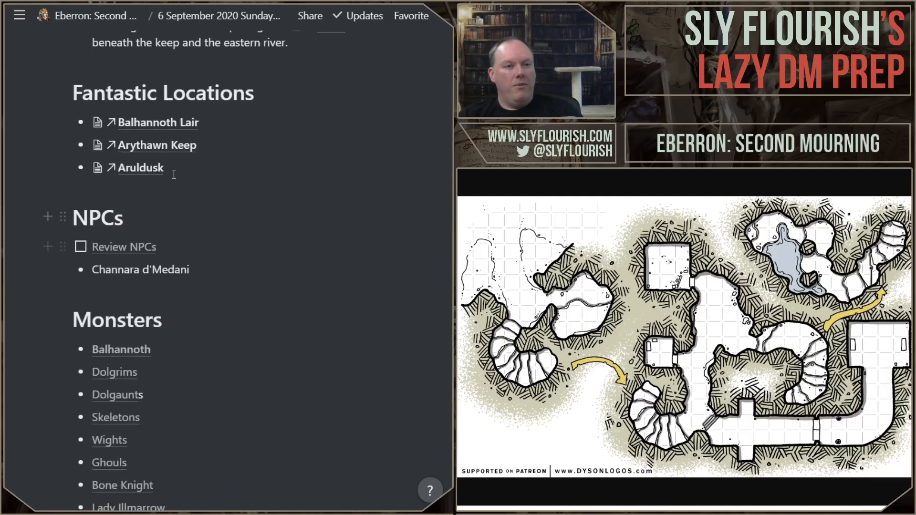
Open Arythawn Keep from the Fantastic Locations list and examine the map placed on its page
click(179, 151)
scroll(253, 205, down, 5)
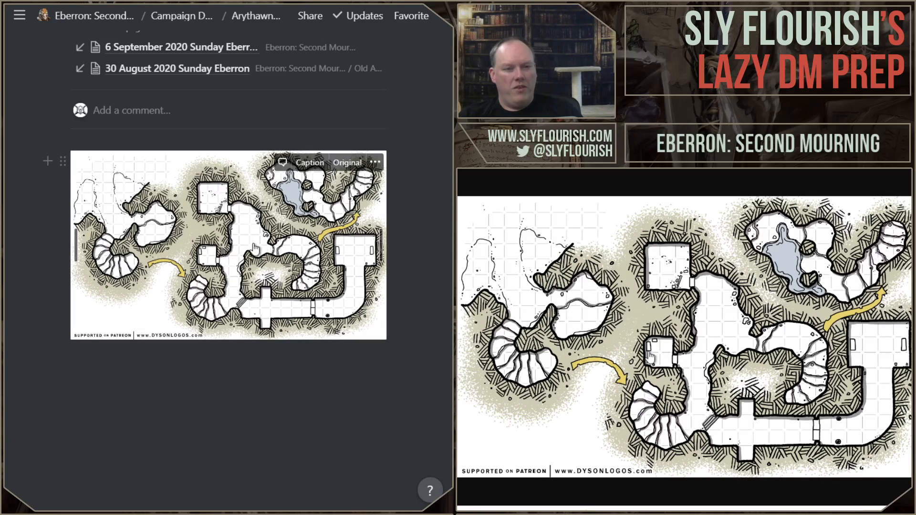
scroll(304, 257, up, 2)
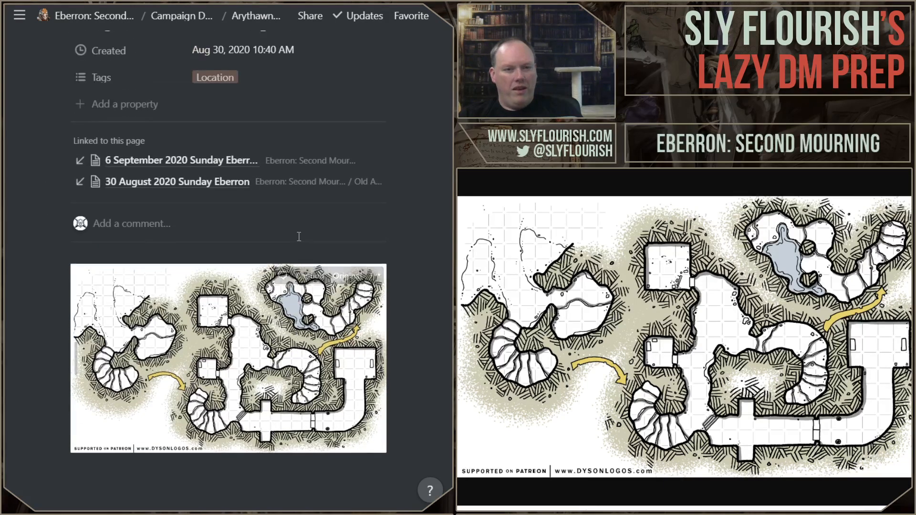
scroll(302, 262, down, 1)
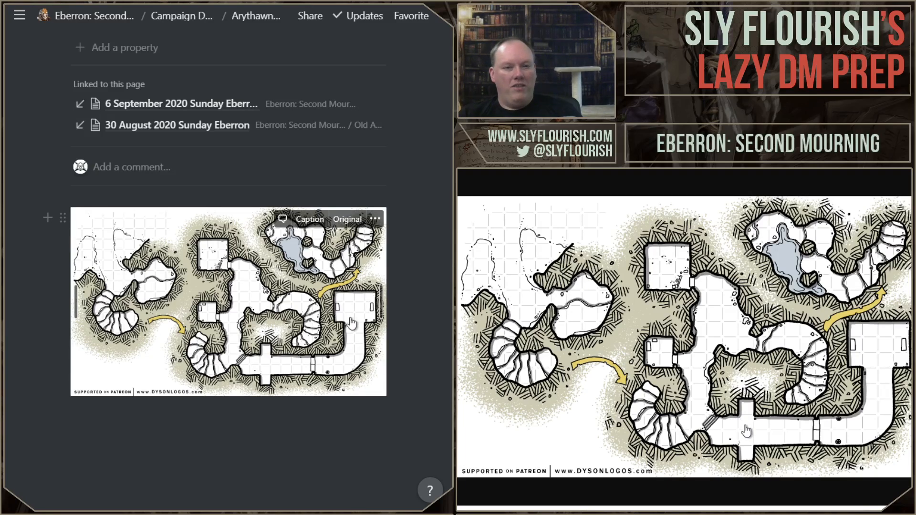
scroll(405, 382, up, 3)
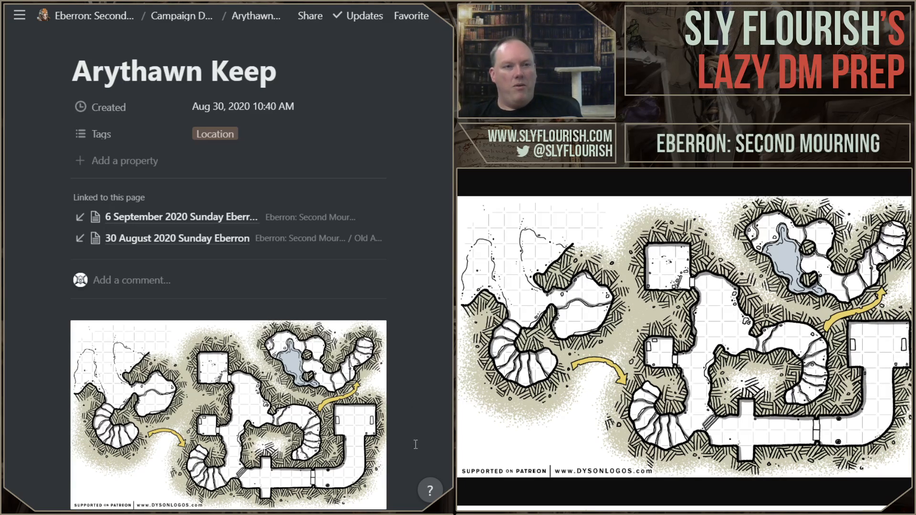
scroll(415, 445, down, 4)
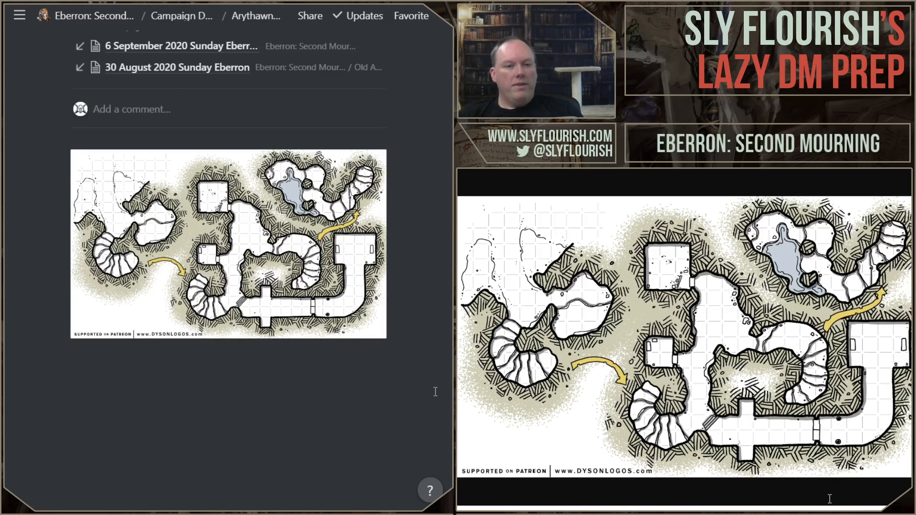
scroll(435, 392, up, 5)
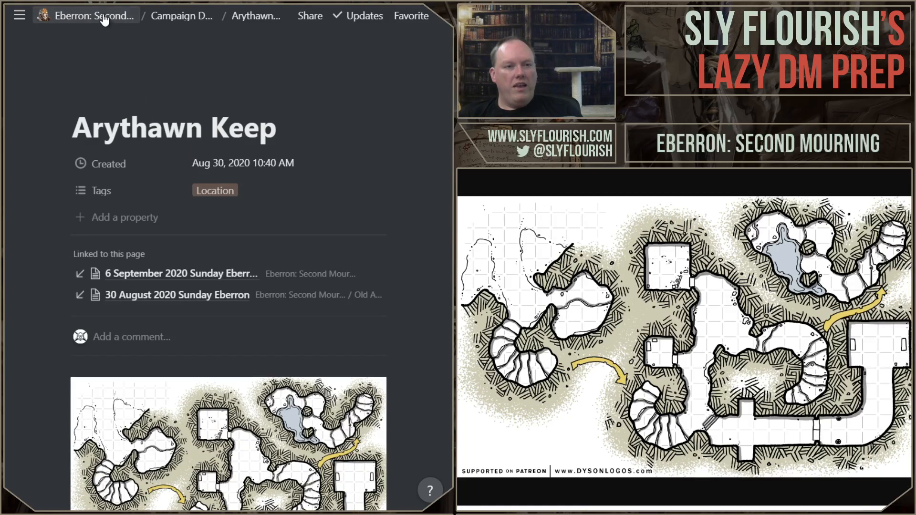
Reopen the 6 September 2020 session notes from the campaign home page and reread the scenes, secrets and fantastic locations
click(104, 18)
click(210, 354)
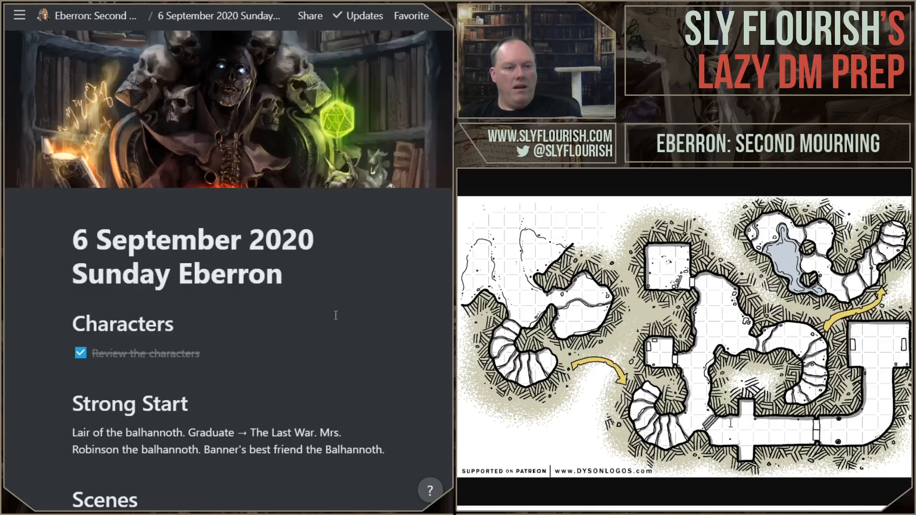
scroll(374, 308, down, 5)
scroll(374, 309, down, 4)
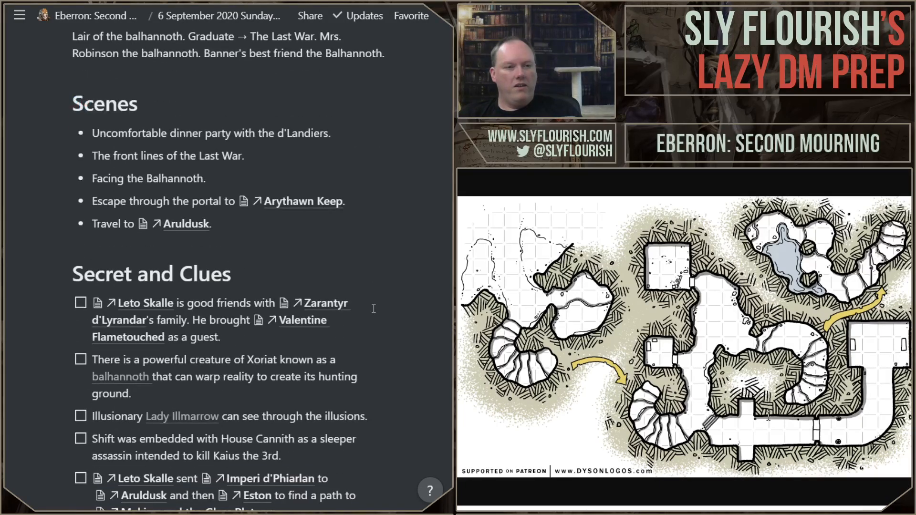
scroll(374, 309, down, 8)
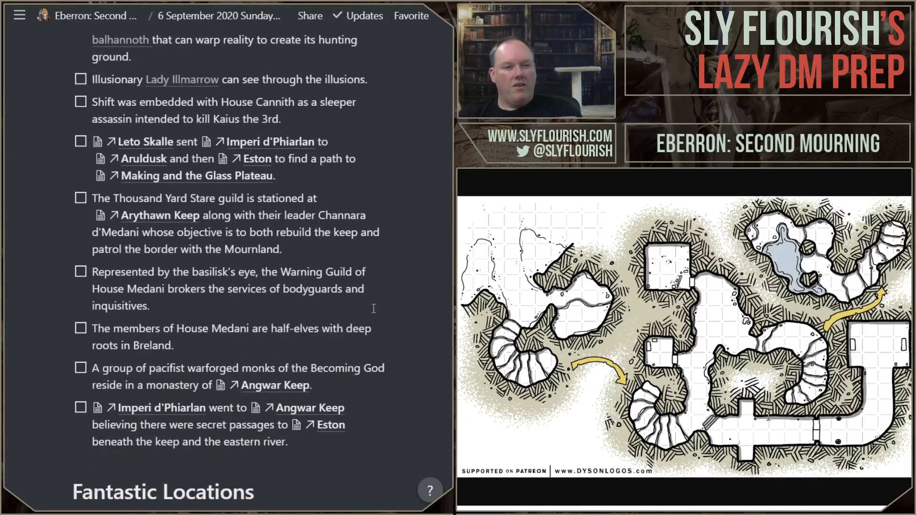
scroll(374, 309, down, 7)
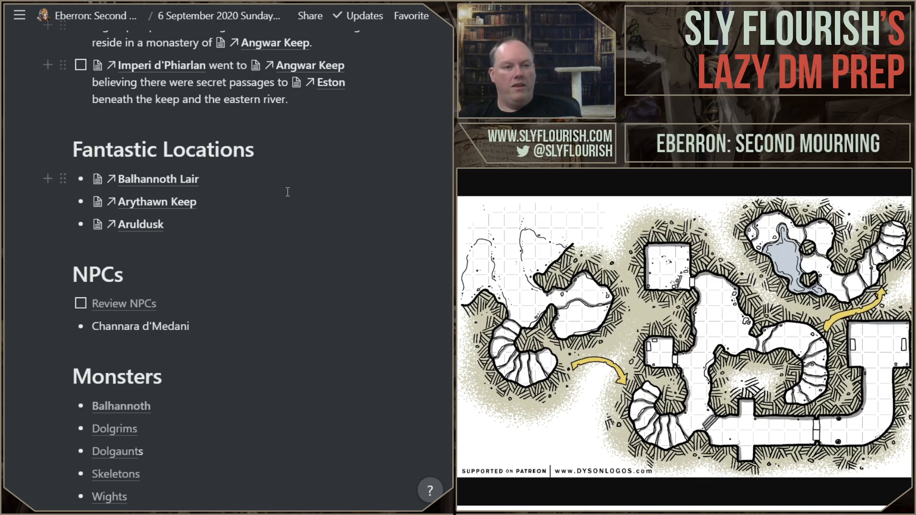
Delete the first initiative alias, the one adding Hadrian, Coratash, Lux, Odelle and Quinfer, from the Scratchpad code block
scroll(285, 175, down, 2)
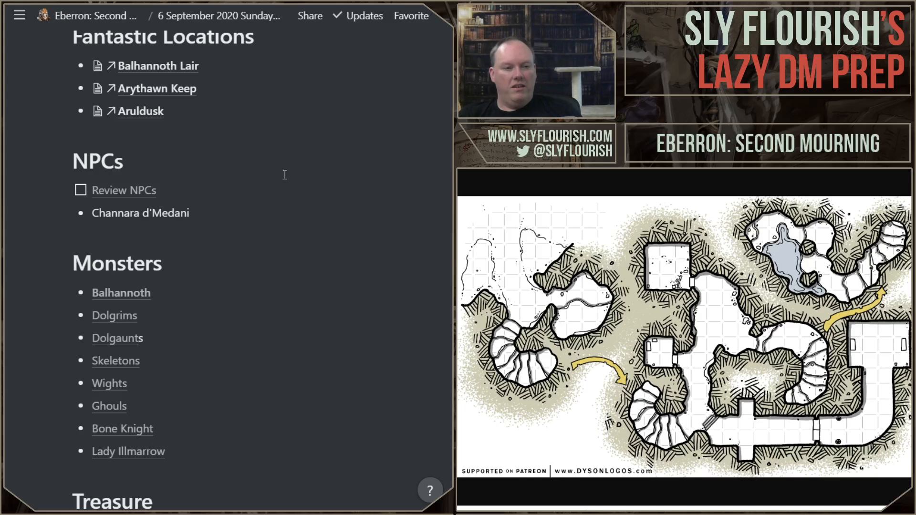
scroll(285, 175, down, 6)
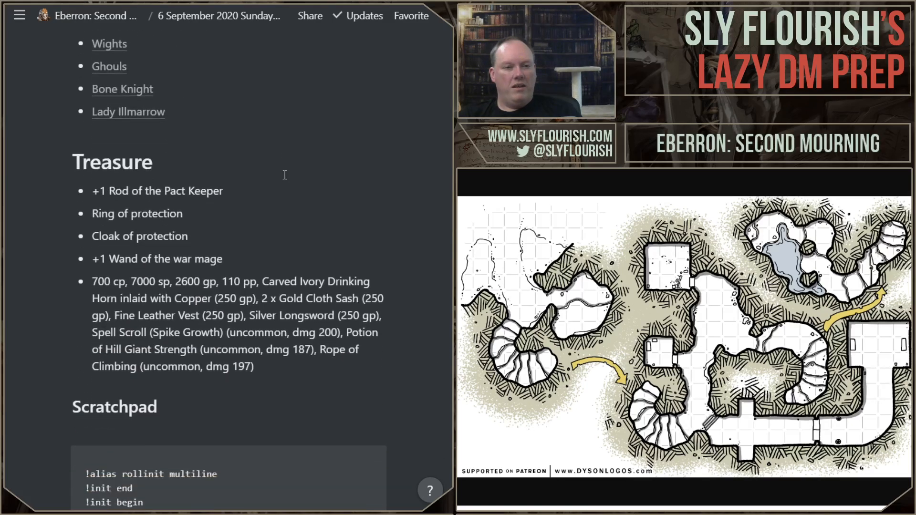
scroll(285, 175, down, 7)
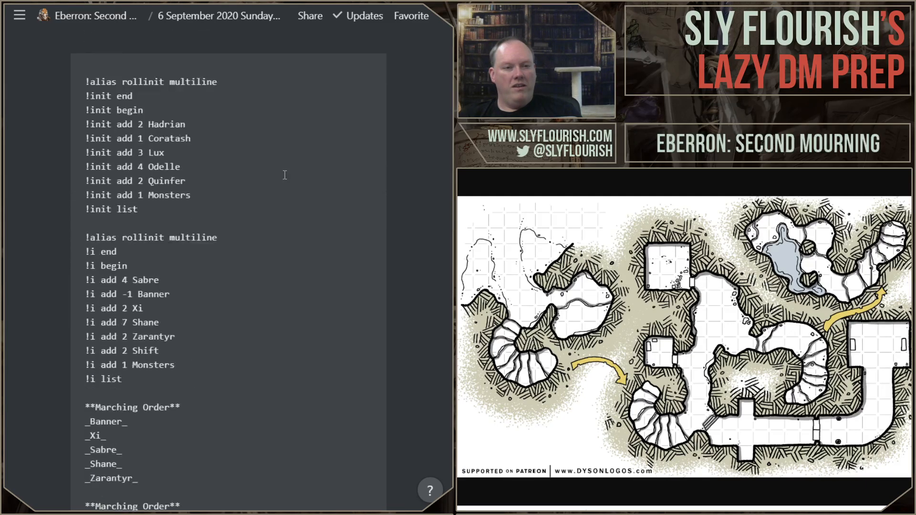
scroll(285, 175, down, 5)
scroll(285, 175, up, 6)
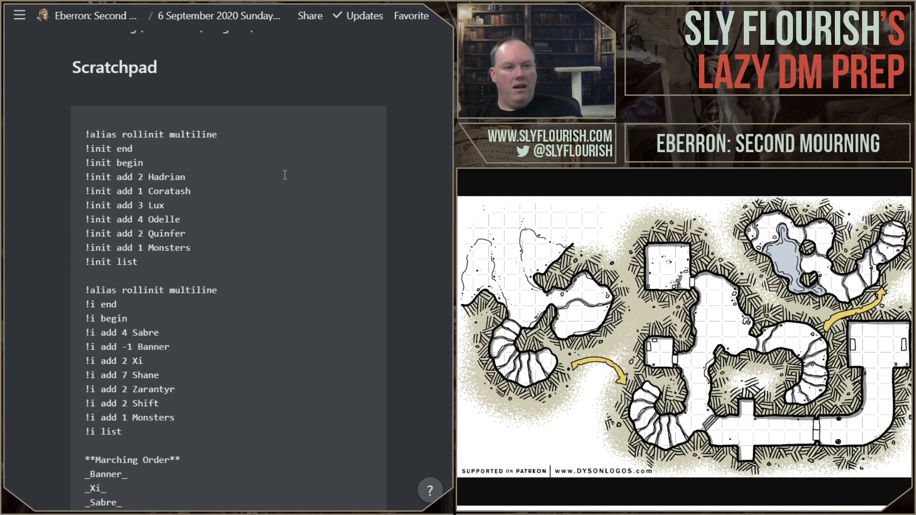
drag(168, 273, 64, 117)
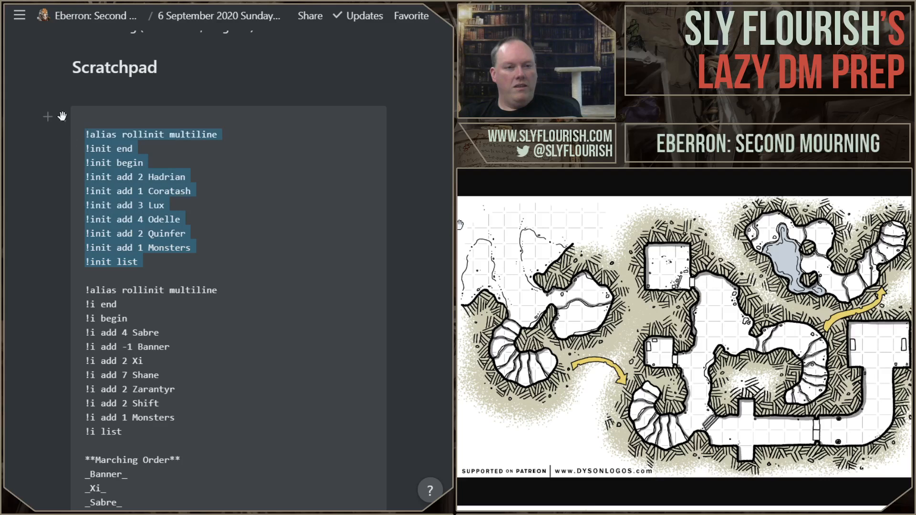
click(66, 113)
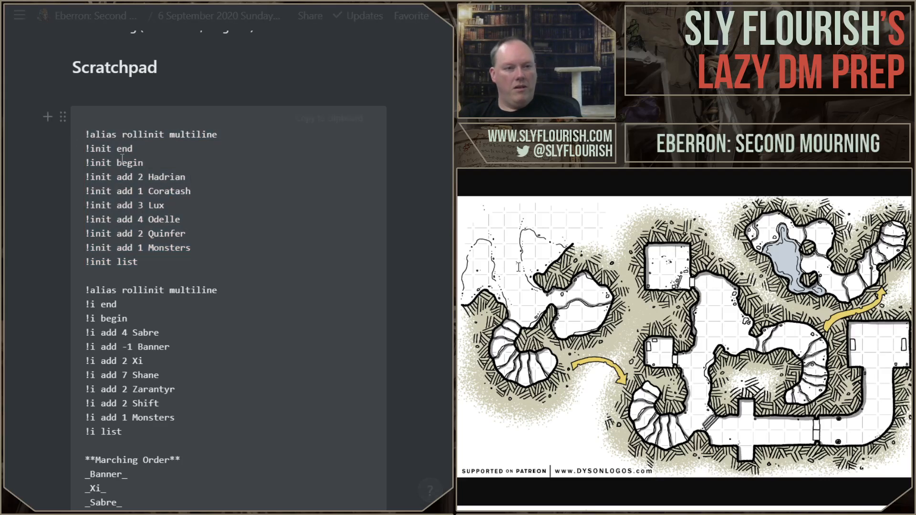
double_click(144, 174)
click(159, 233)
drag(156, 264, 85, 130)
key(BackSpace)
key(Delete)
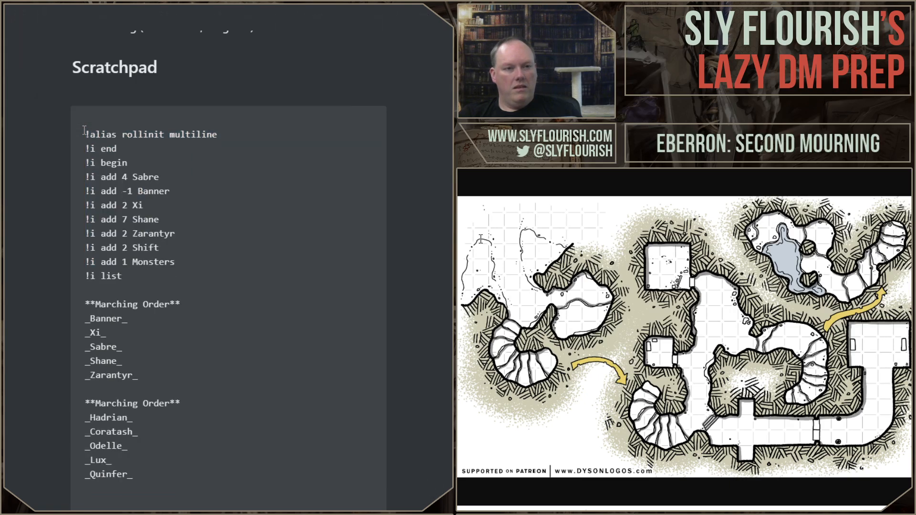
Delete the second Marching Order, starting with Hadrian, and everything below it in the Scratchpad code block
scroll(236, 305, down, 2)
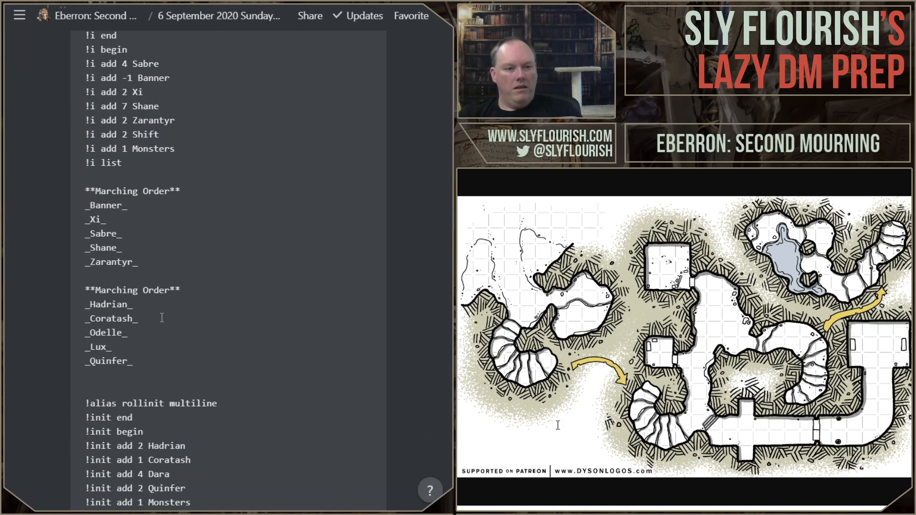
drag(86, 288, 228, 426)
key(BackSpace)
key(BackSpace)
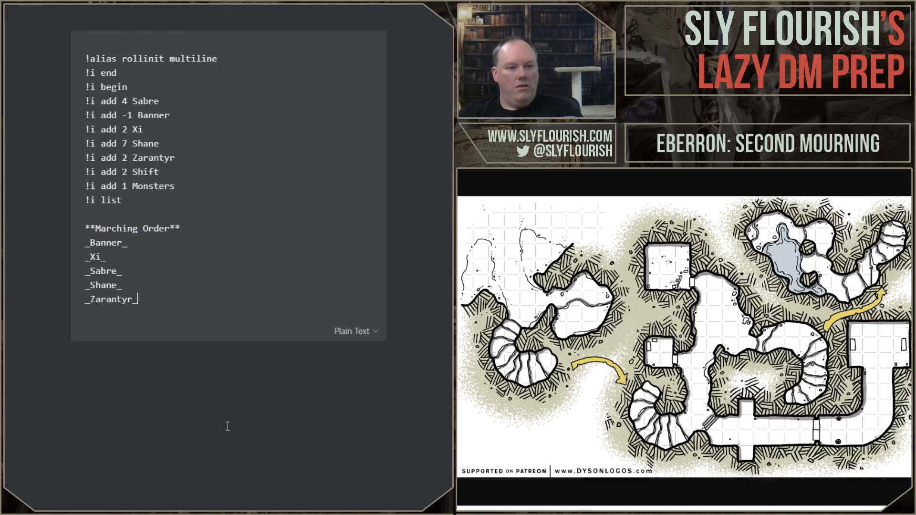
Remove the empty line between the Scratchpad heading and its code block, keeping the code formatting
scroll(384, 268, up, 3)
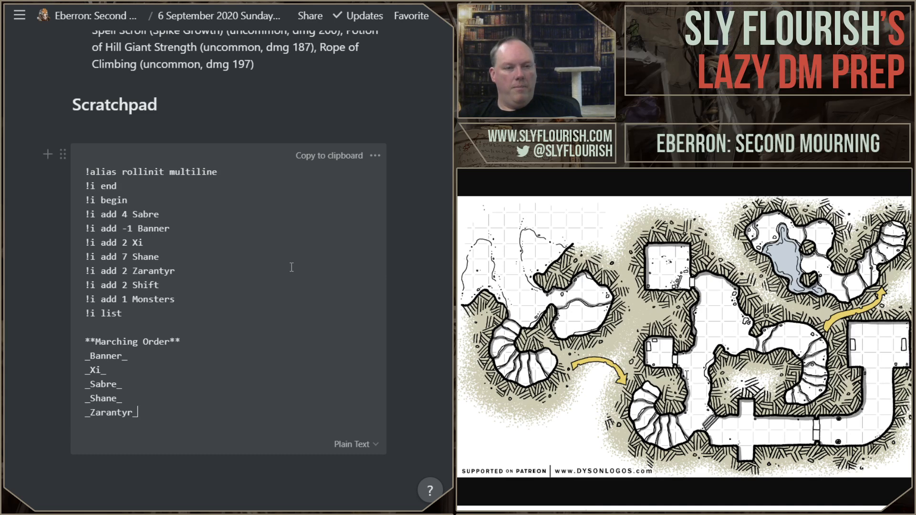
scroll(292, 267, up, 1)
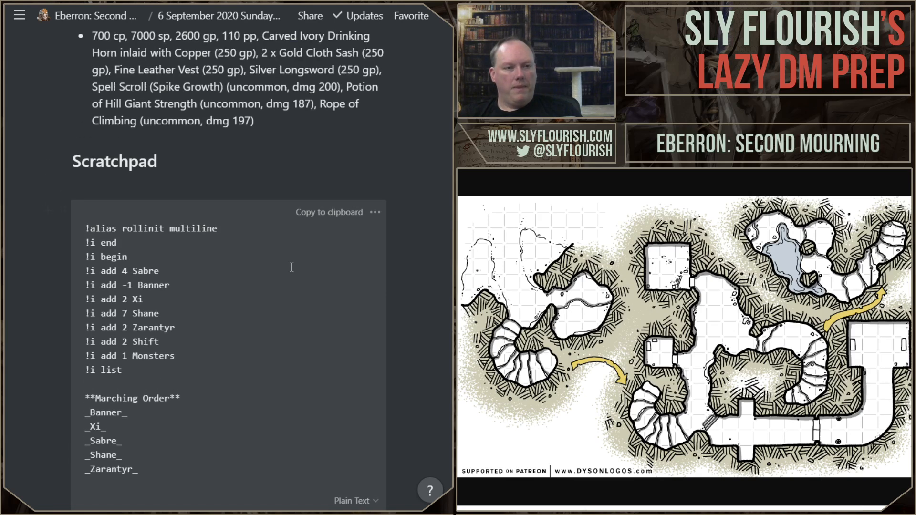
click(167, 188)
key(Delete)
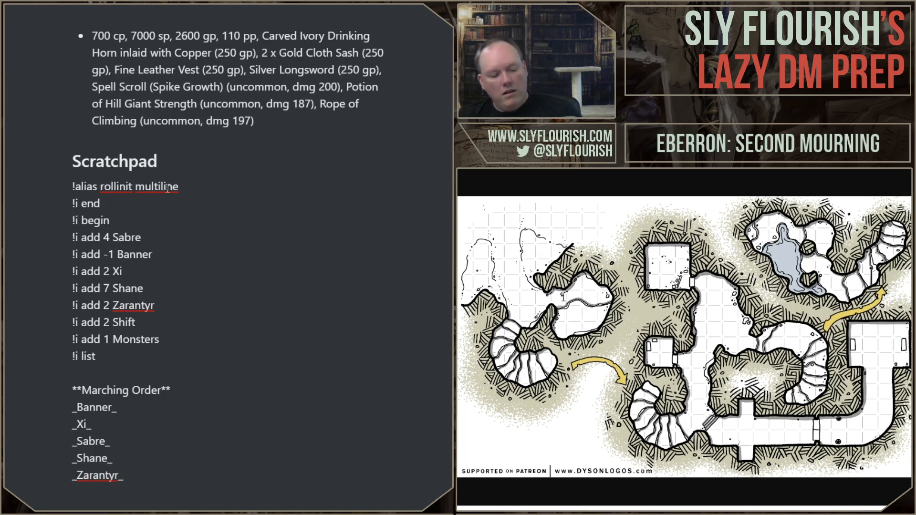
key(ctrl+z)
key(BackSpace)
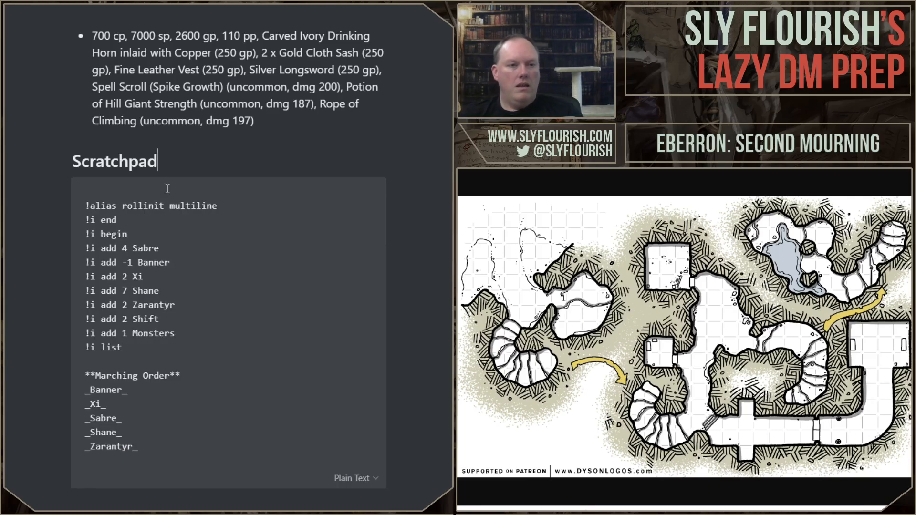
Review the session notes from Treasure back up through monsters, NPCs, locations and secrets to the page title
scroll(238, 159, up, 5)
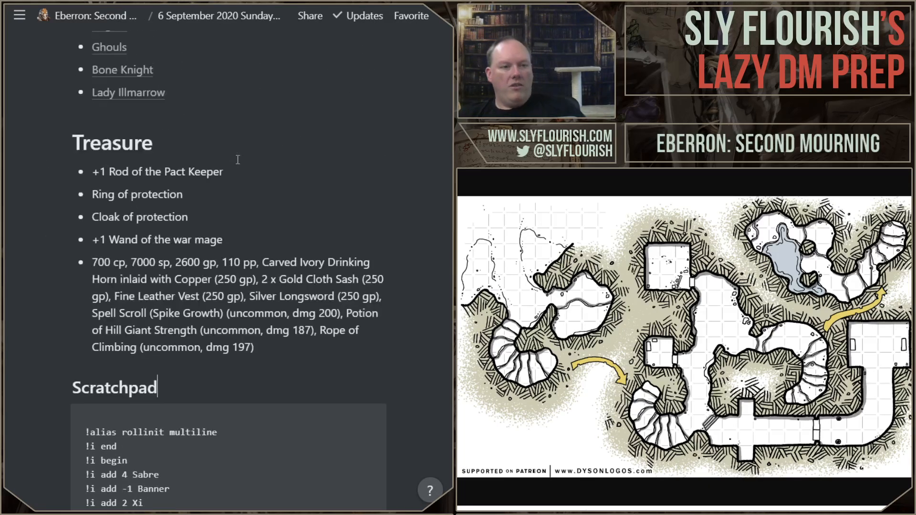
scroll(237, 160, up, 8)
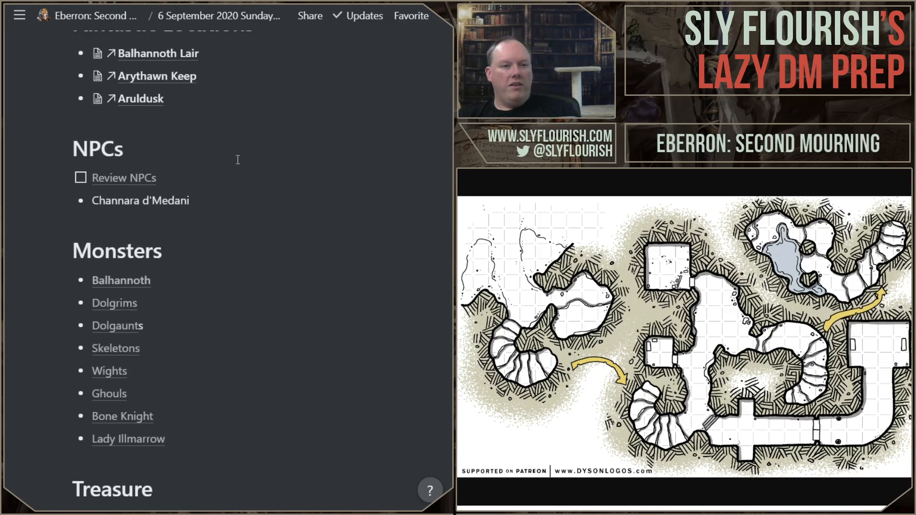
scroll(238, 159, up, 4)
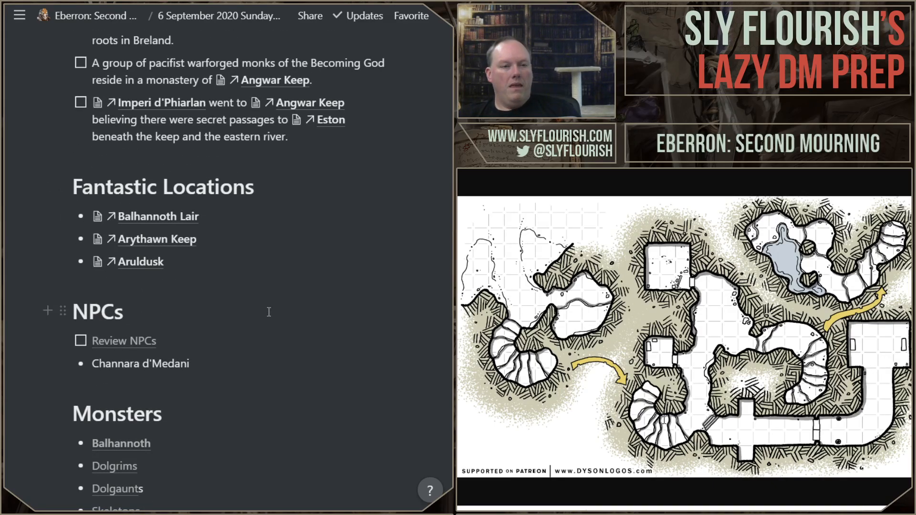
scroll(269, 312, up, 1)
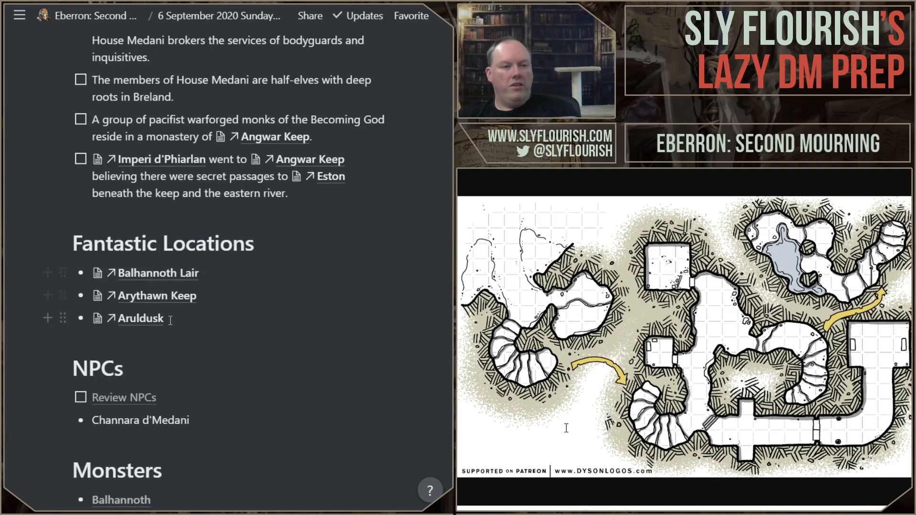
scroll(289, 307, up, 15)
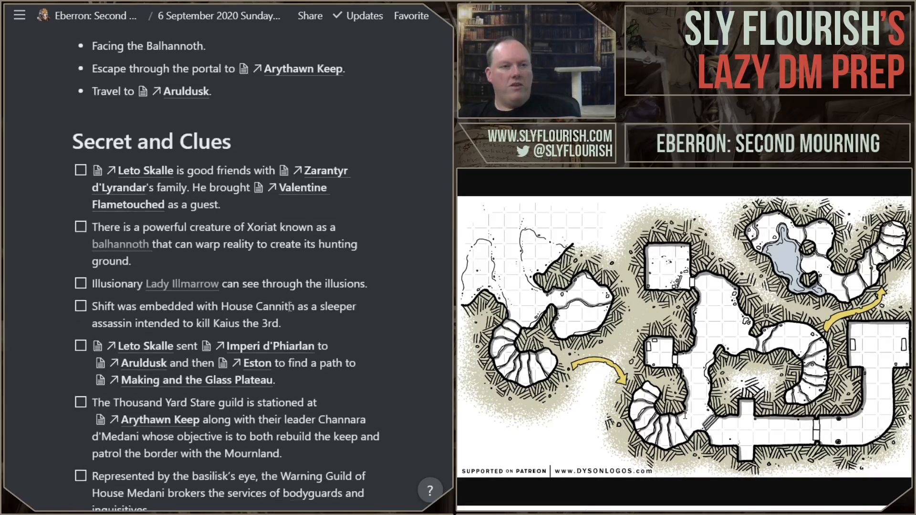
scroll(290, 307, up, 6)
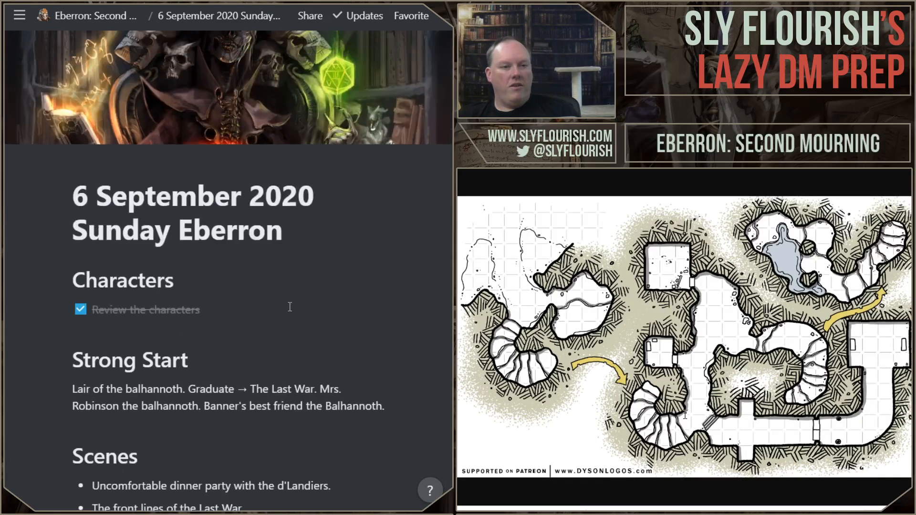